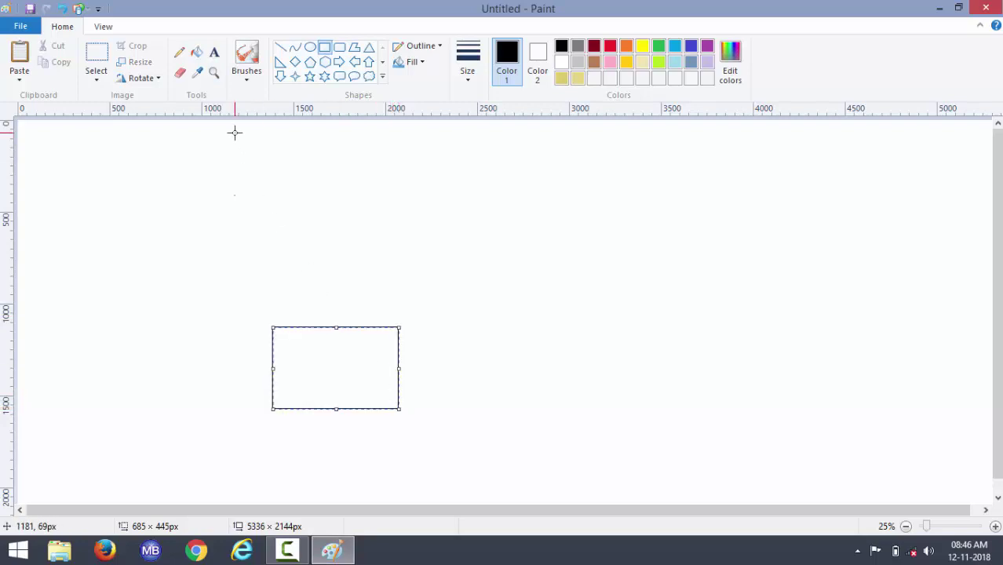
# Erase two gaps in the rectangle's bottom edge and draw an ellipse about 149 × 133 px in the left gap as a wheel.
pyautogui.click(180, 72)
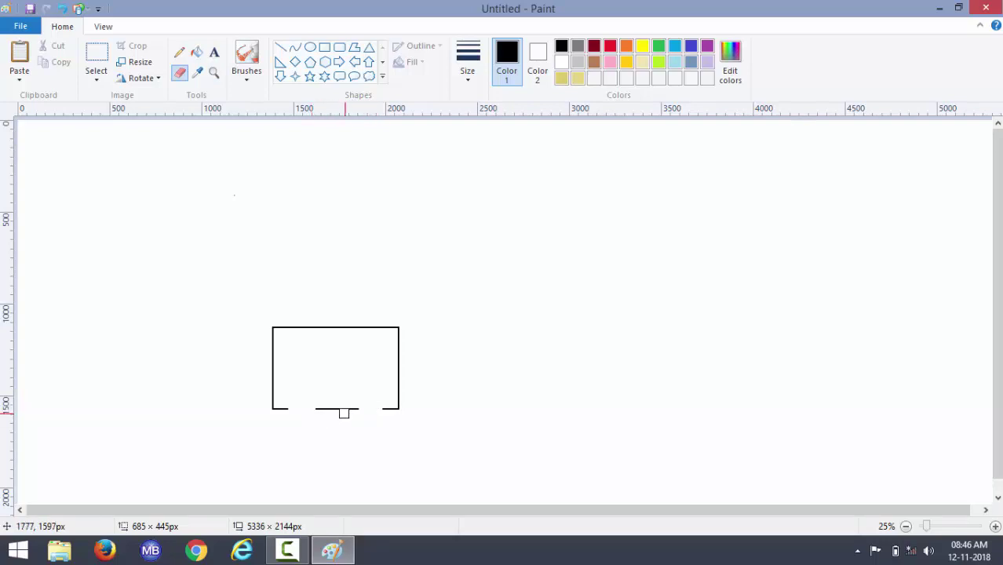
pyautogui.click(310, 47)
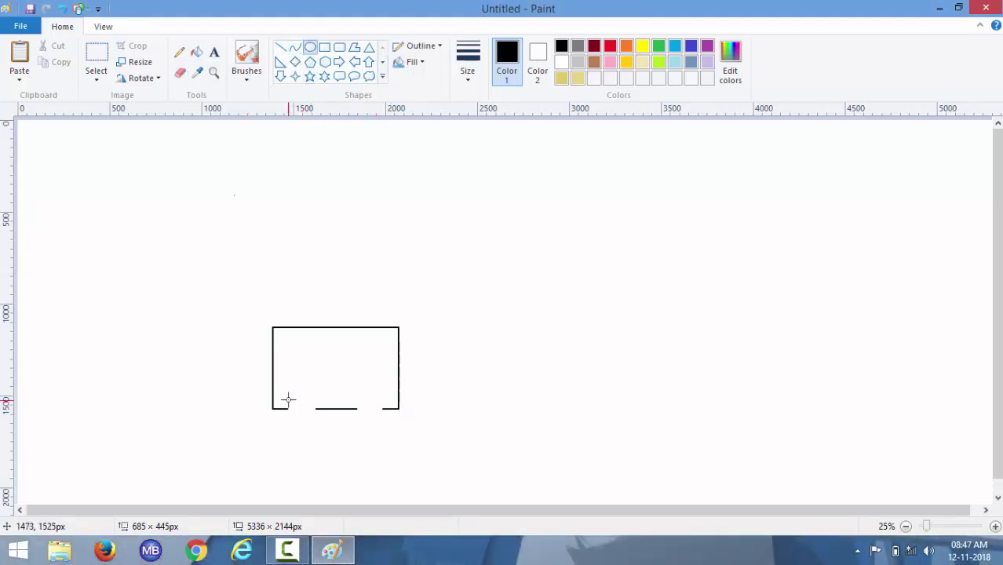
pyautogui.moveTo(287, 400); pyautogui.dragTo(317, 424)
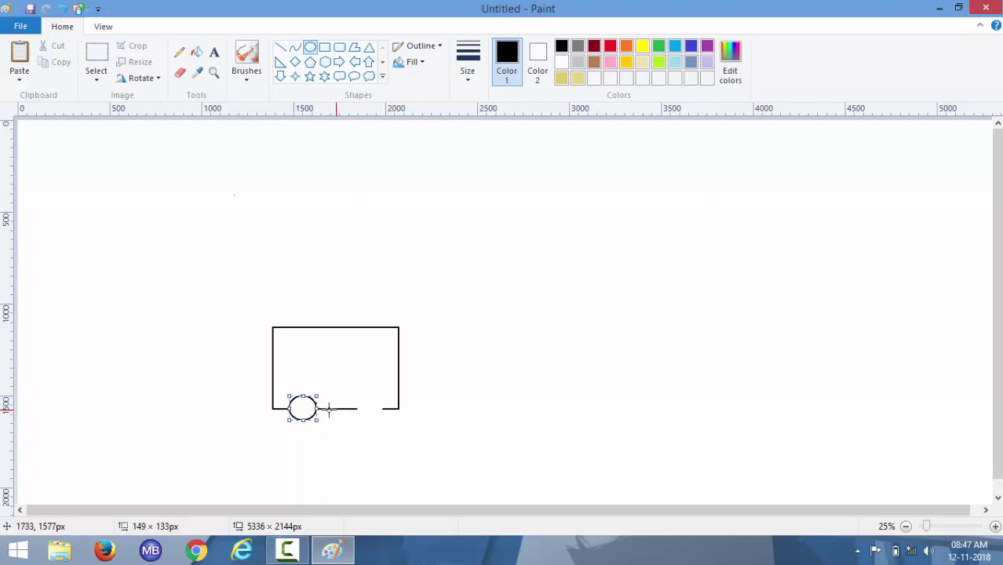
pyautogui.click(471, 404)
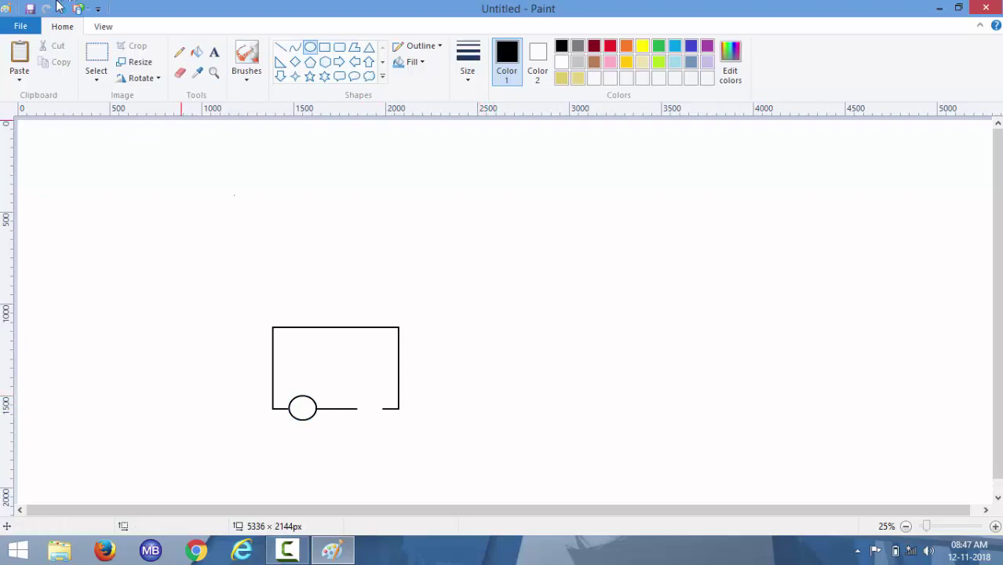
# Copy the wheel and place the pasted copy in the right gap of the body's bottom edge.
pyautogui.click(97, 53)
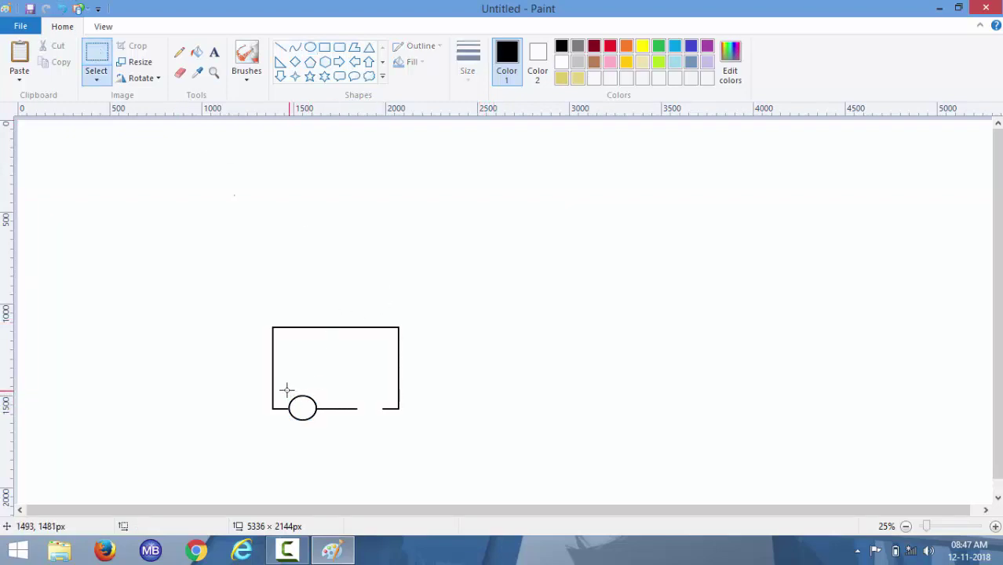
pyautogui.moveTo(287, 391); pyautogui.dragTo(322, 424)
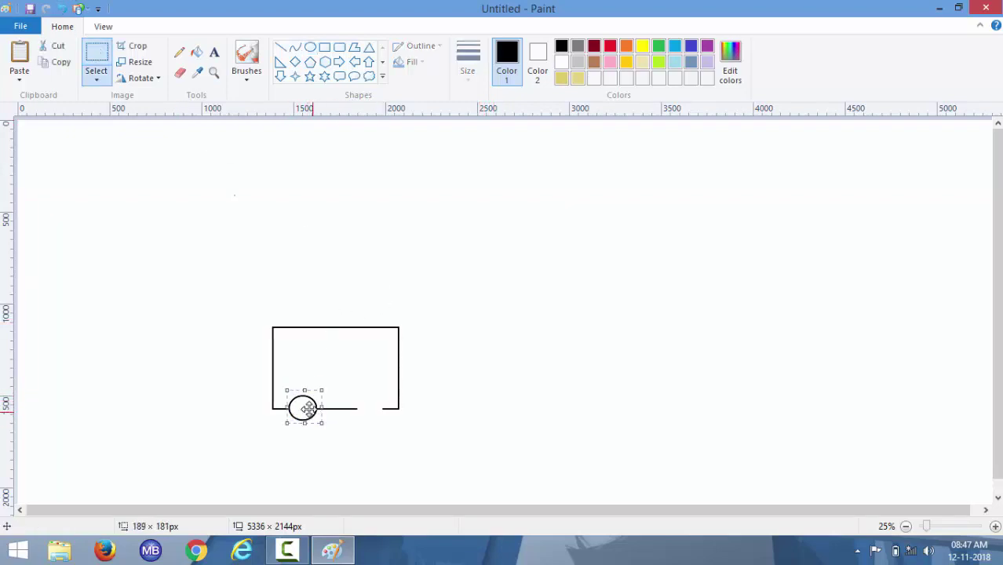
pyautogui.rightClick(303, 402)
pyautogui.click(336, 260)
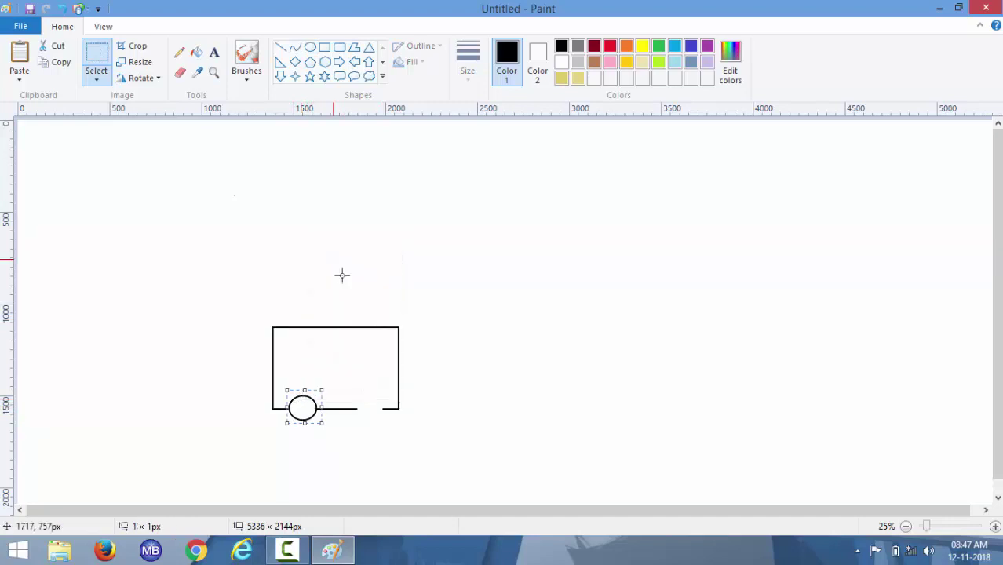
pyautogui.rightClick(339, 266)
pyautogui.click(349, 300)
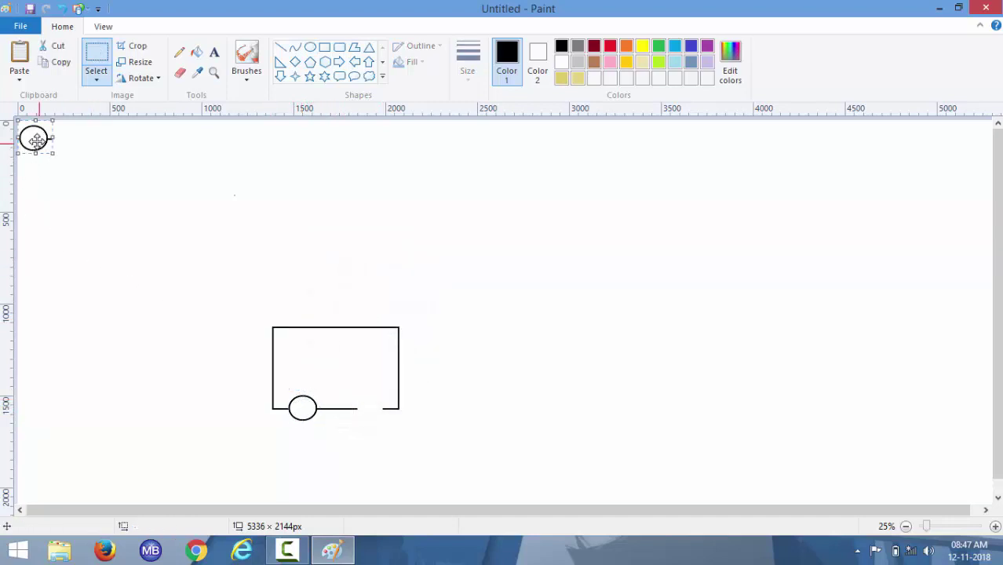
pyautogui.moveTo(55, 160); pyautogui.dragTo(368, 410)
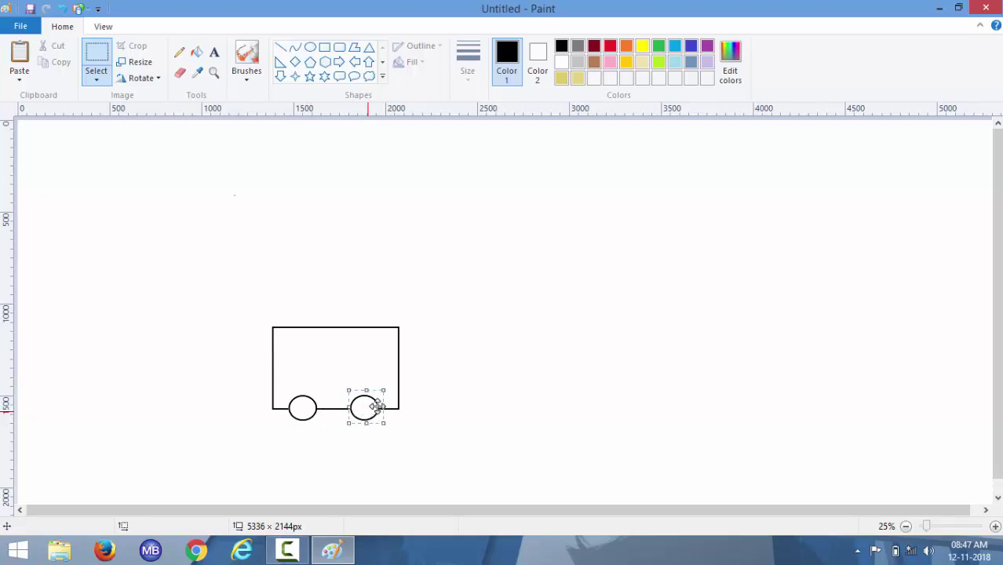
pyautogui.click(552, 367)
pyautogui.click(324, 47)
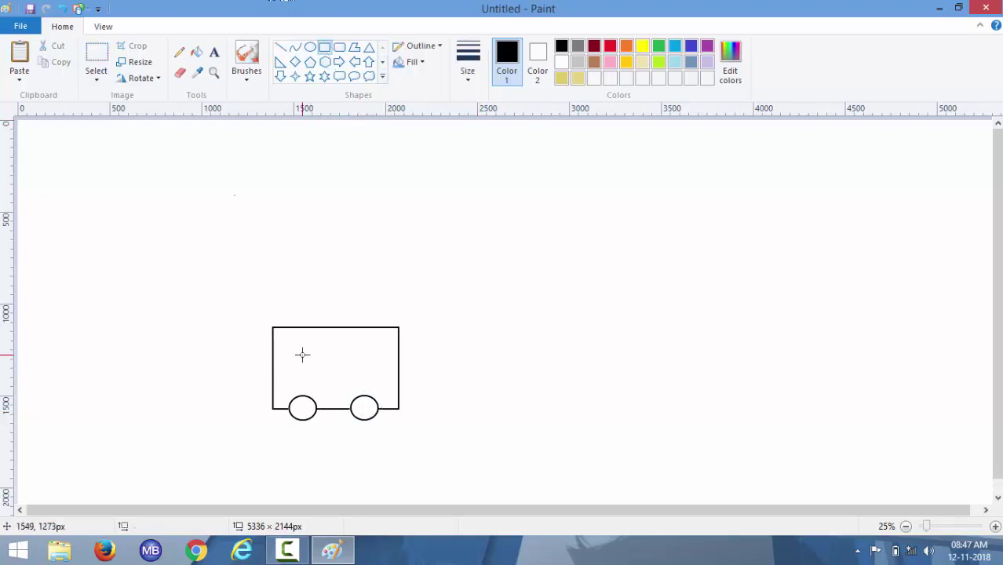
pyautogui.moveTo(302, 360); pyautogui.dragTo(399, 359)
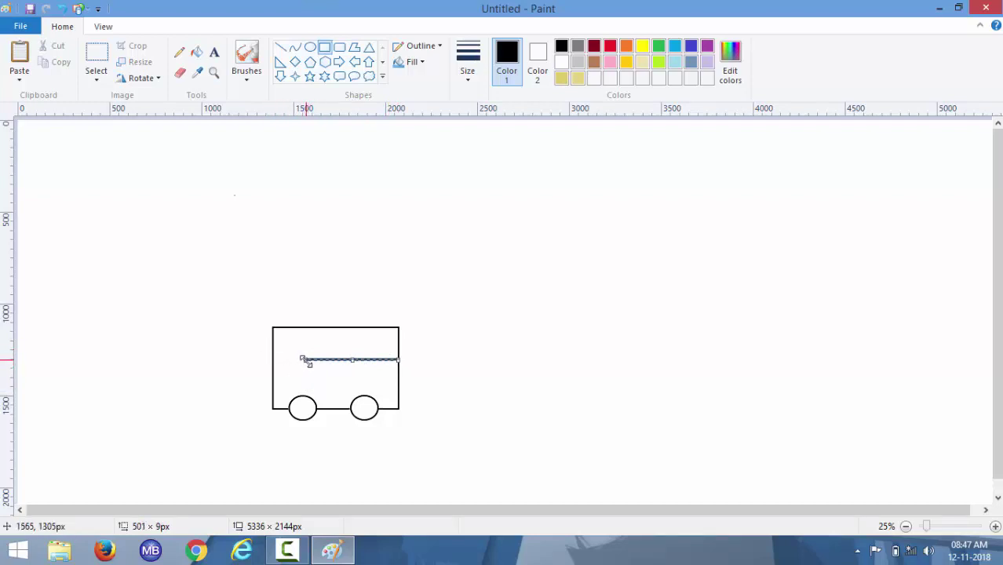
pyautogui.moveTo(303, 359); pyautogui.dragTo(326, 362)
pyautogui.click(288, 268)
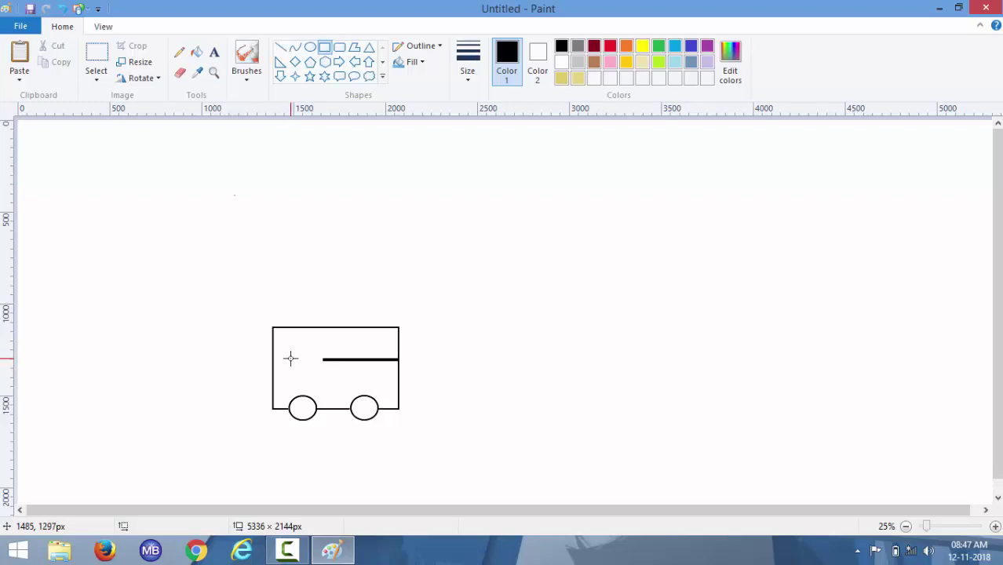
pyautogui.hotkey('ctrl', 'z')
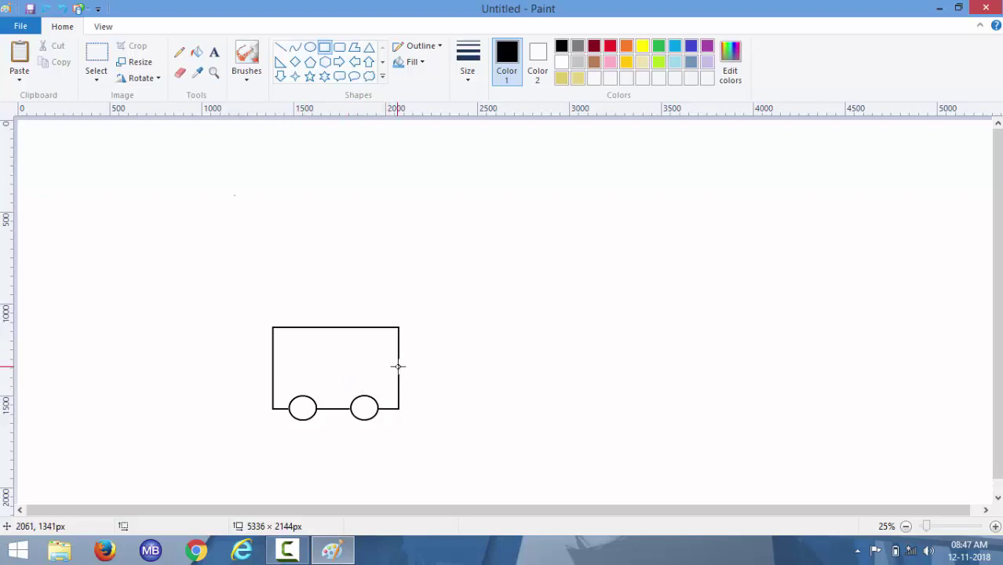
# Draw a thin horizontal rectangle across the full width of the vehicle body and erase a gap in it above the left wheel.
pyautogui.moveTo(398, 360); pyautogui.dragTo(275, 358)
pyautogui.click(342, 270)
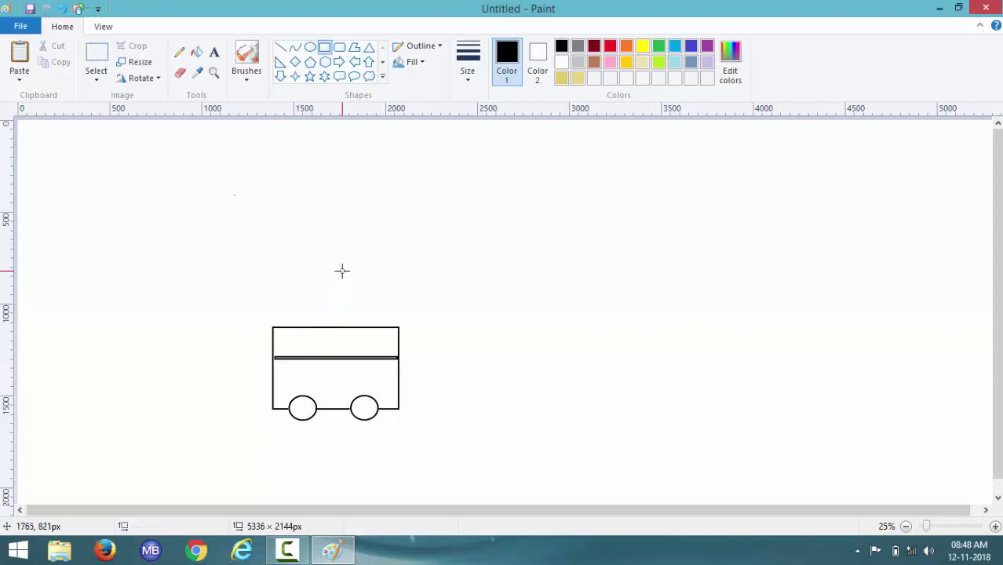
pyautogui.click(180, 72)
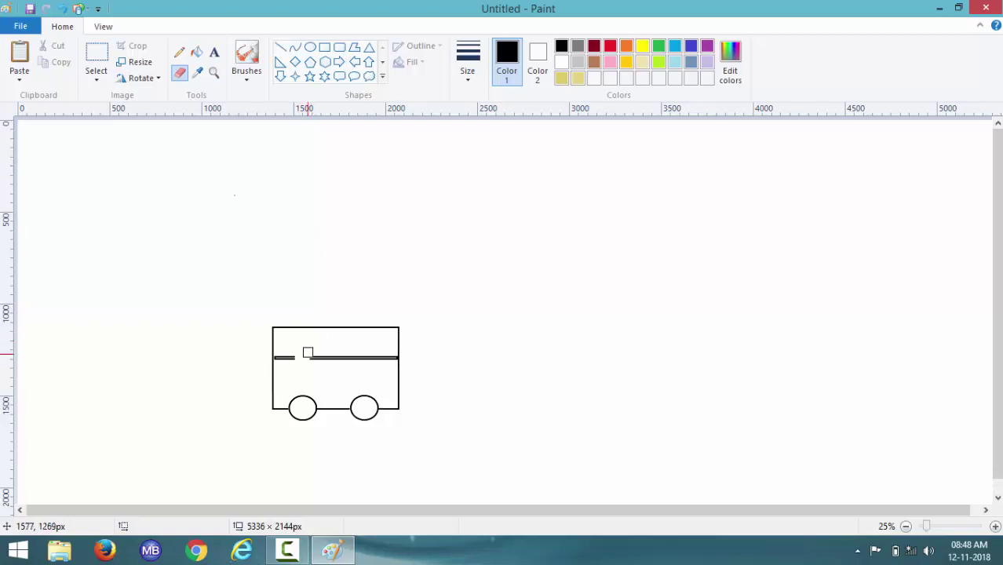
pyautogui.click(309, 358)
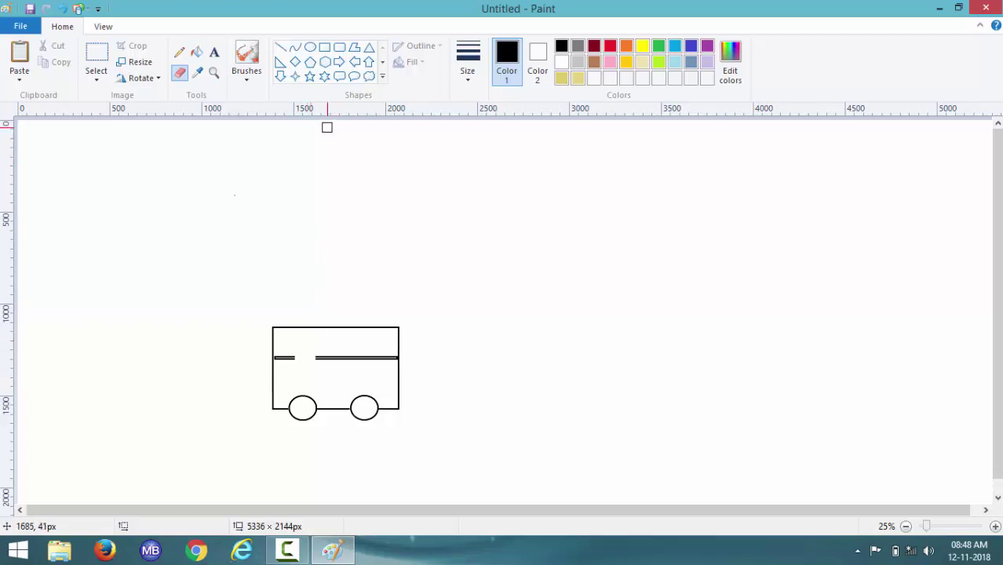
# Draw a tall door rectangle about 113 px wide in the stripe's gap, from the body's top edge to just above the left wheel.
pyautogui.click(324, 47)
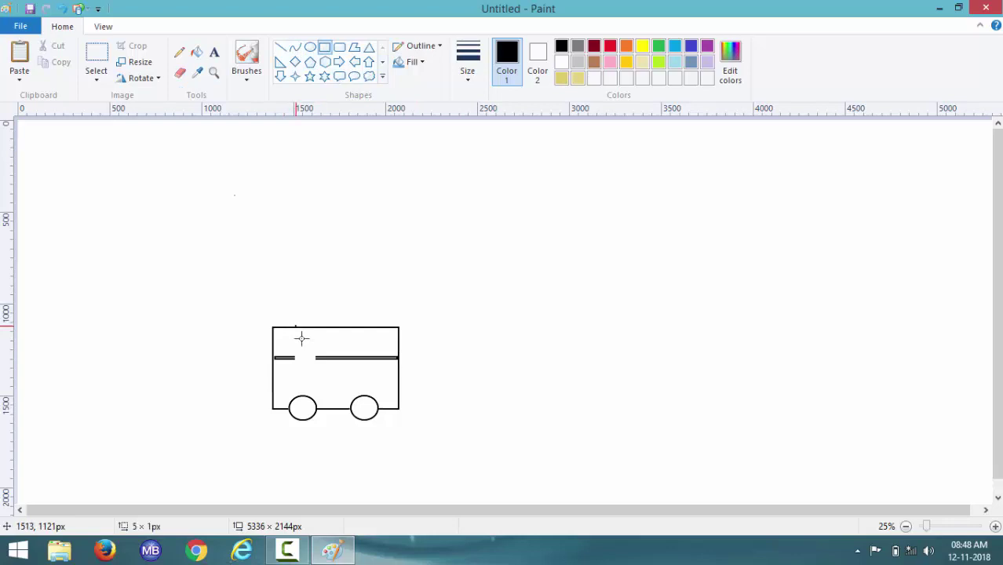
pyautogui.moveTo(302, 338)
pyautogui.mouseDown()
pyautogui.moveTo(318, 394)
pyautogui.moveTo(296, 362)
pyautogui.mouseUp()
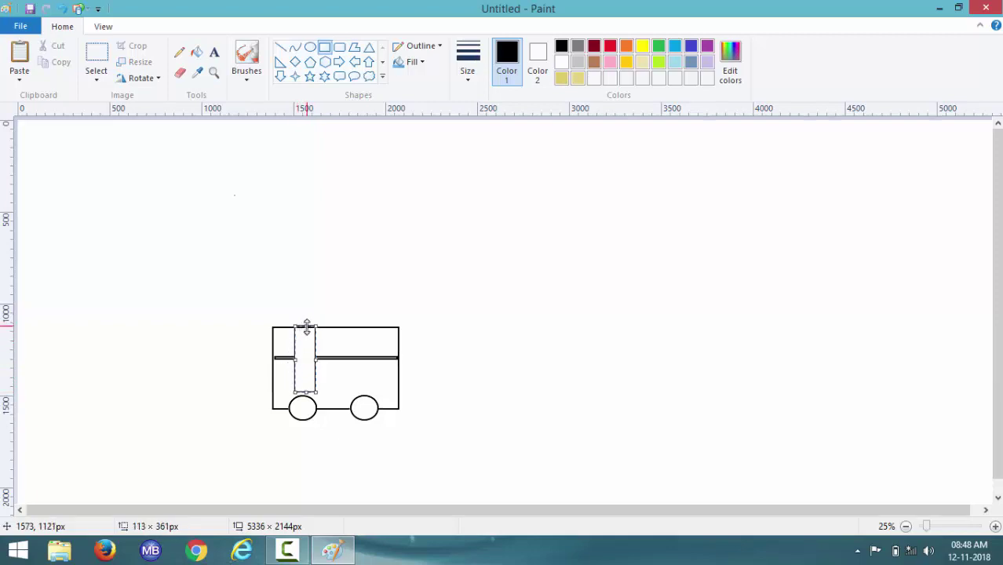
pyautogui.moveTo(307, 328); pyautogui.dragTo(307, 331)
pyautogui.click(379, 278)
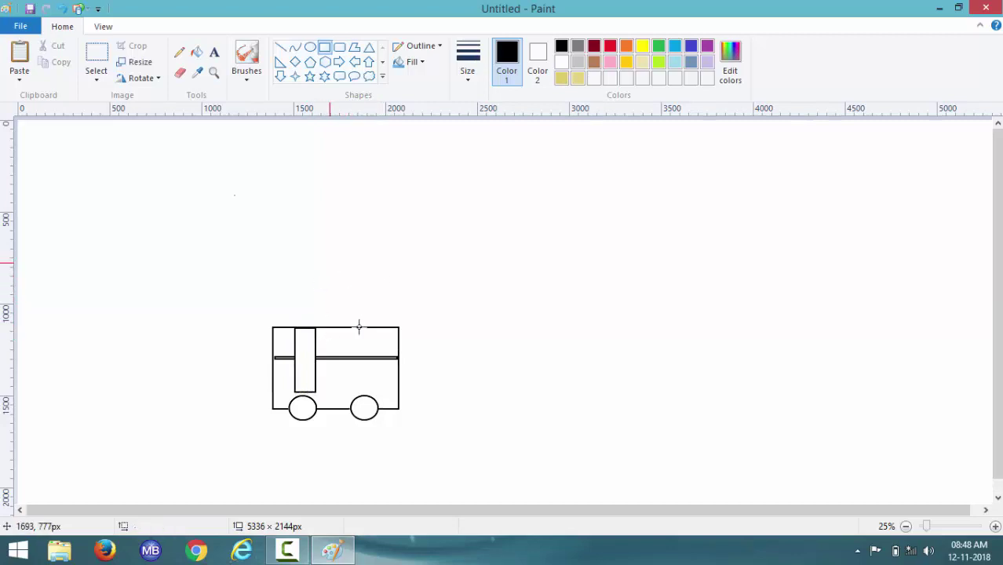
# Draw a window rectangle about 137 × 161 px between the body's top edge and the stripe, above the right wheel.
pyautogui.moveTo(330, 327)
pyautogui.mouseDown()
pyautogui.moveTo(354, 359)
pyautogui.moveTo(342, 327)
pyautogui.moveTo(333, 327)
pyautogui.mouseUp()
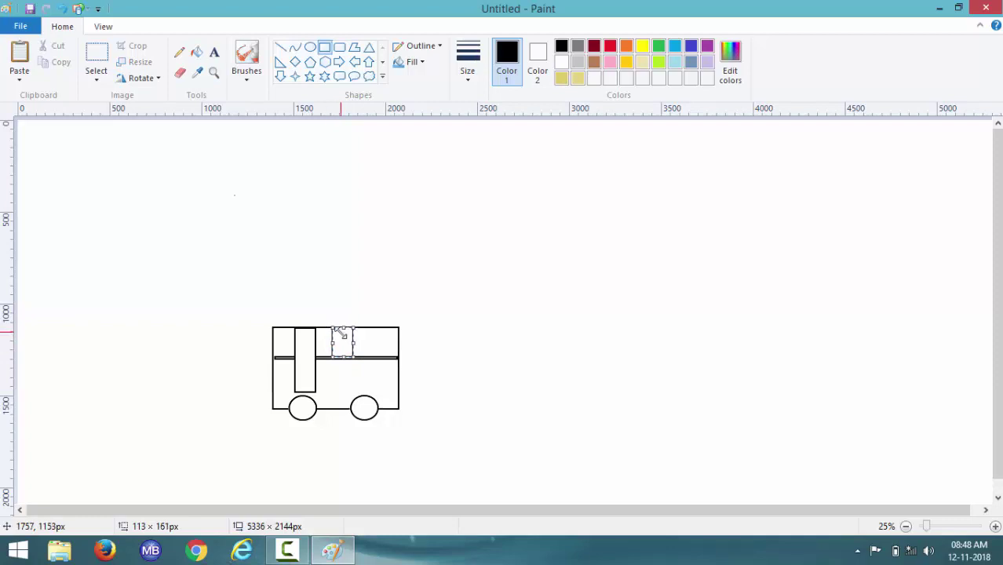
pyautogui.moveTo(353, 343); pyautogui.dragTo(358, 341)
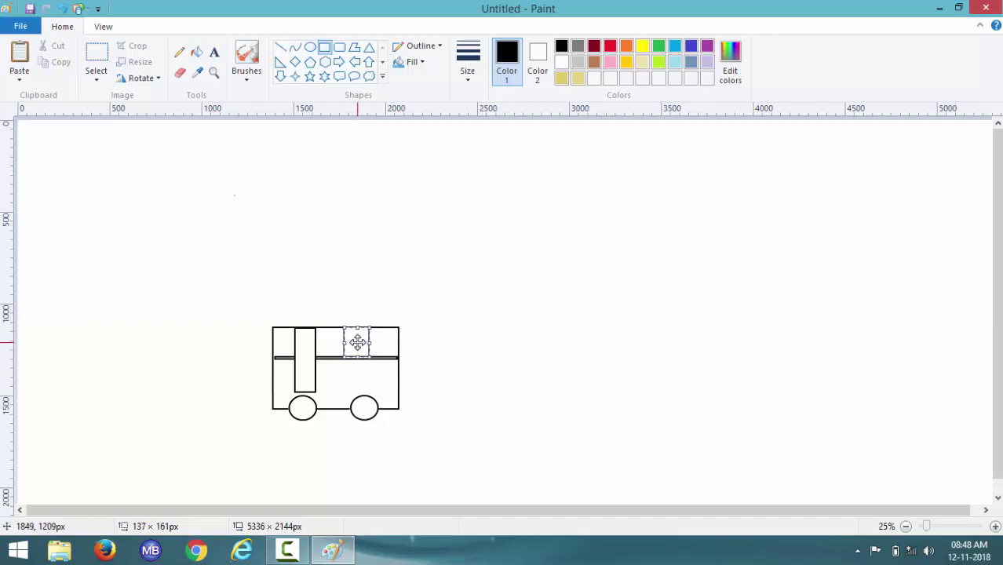
pyautogui.click(361, 308)
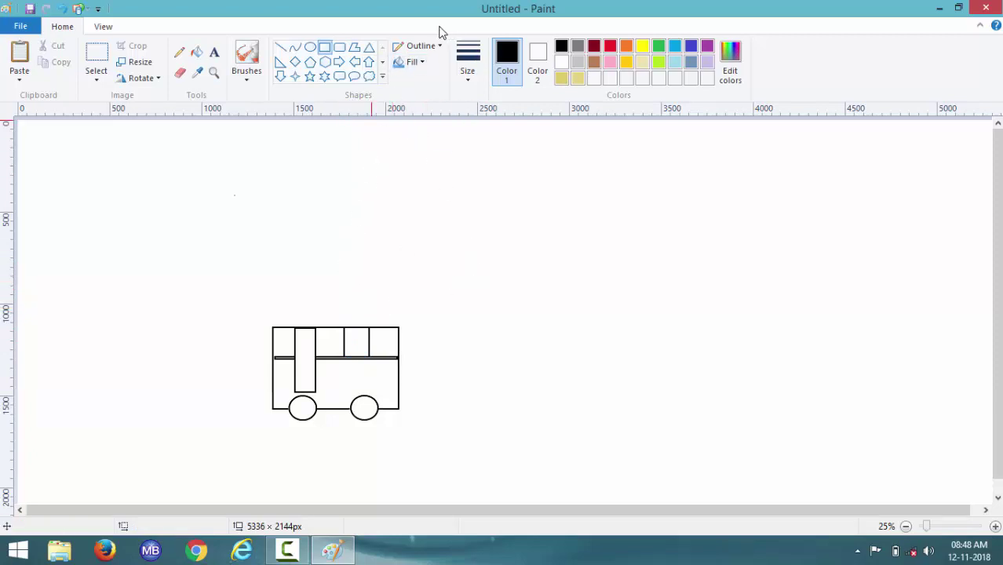
# Draw a vertical line inside the door and two horizontal lines about 157 px and 217 px long on the body above the right wheel.
pyautogui.click(282, 48)
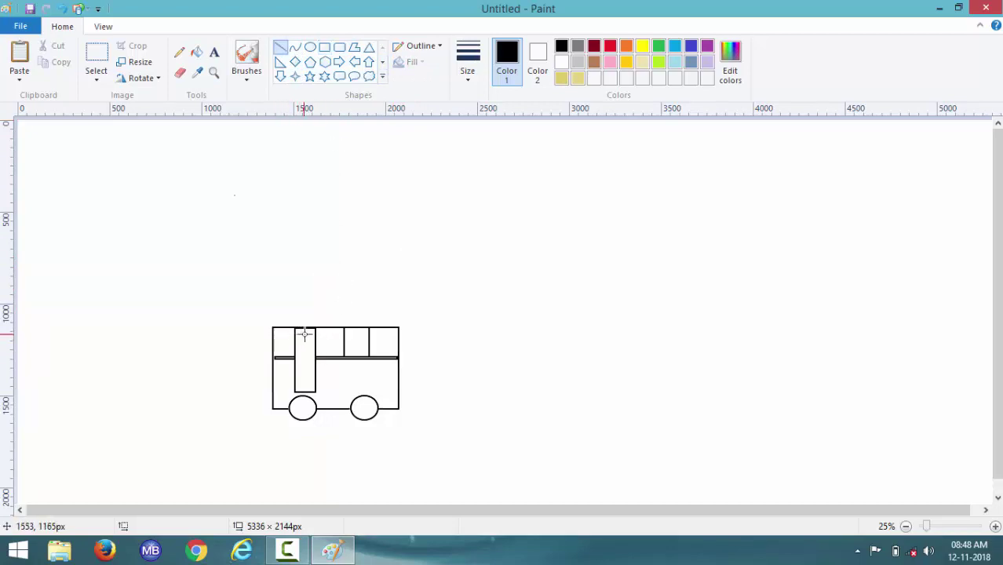
pyautogui.moveTo(302, 339); pyautogui.dragTo(303, 375)
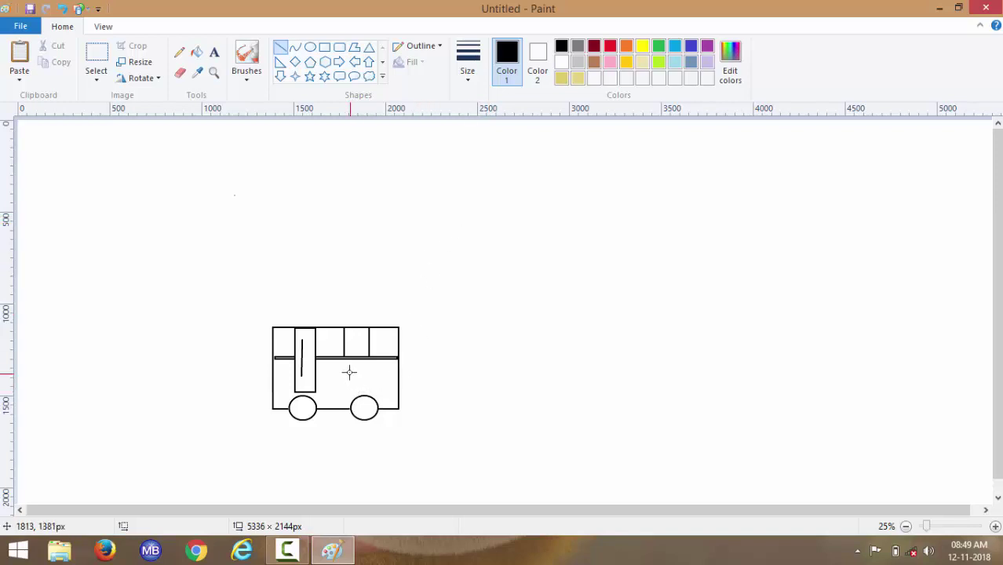
pyautogui.moveTo(348, 372); pyautogui.dragTo(380, 372)
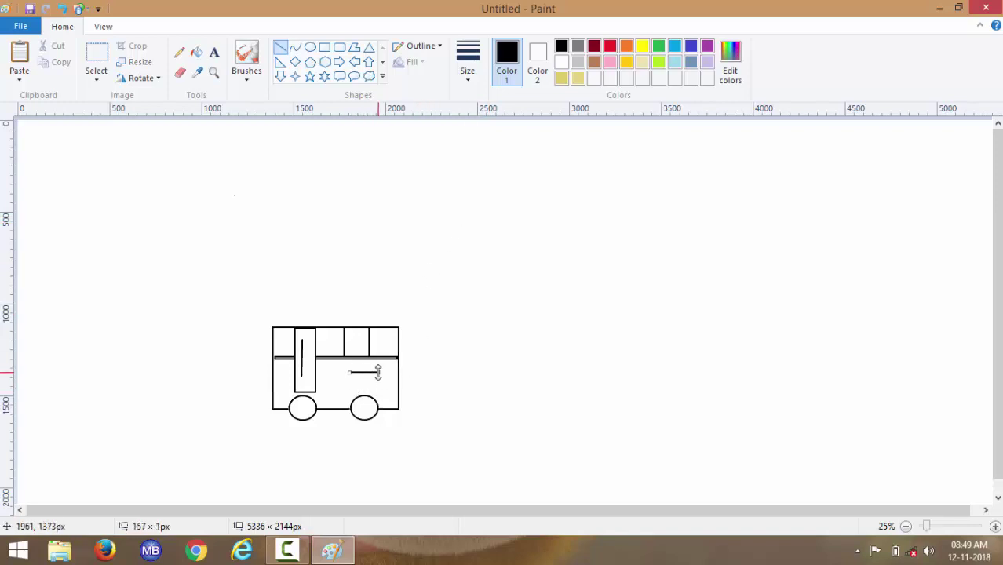
pyautogui.click(349, 382)
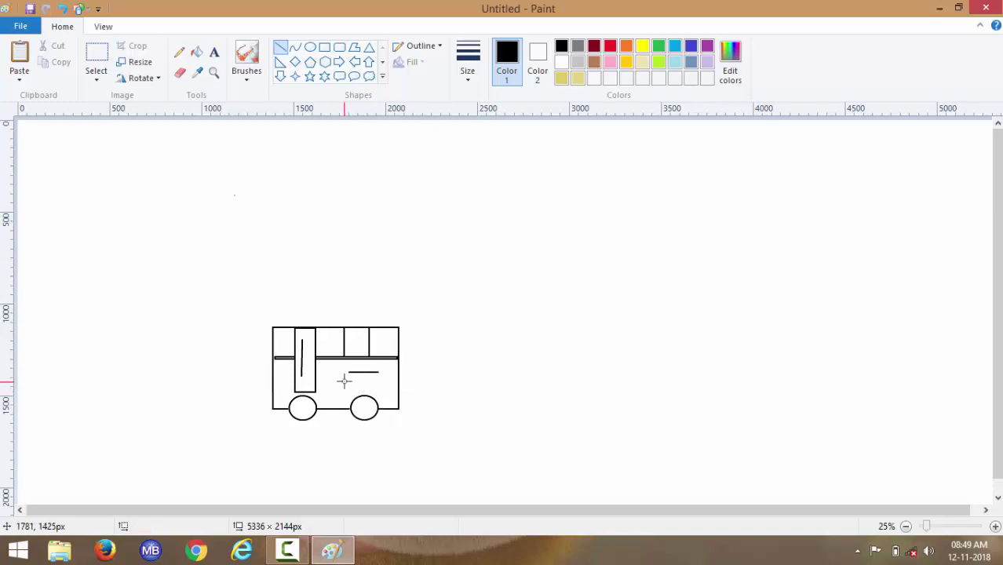
pyautogui.moveTo(344, 380); pyautogui.dragTo(385, 379)
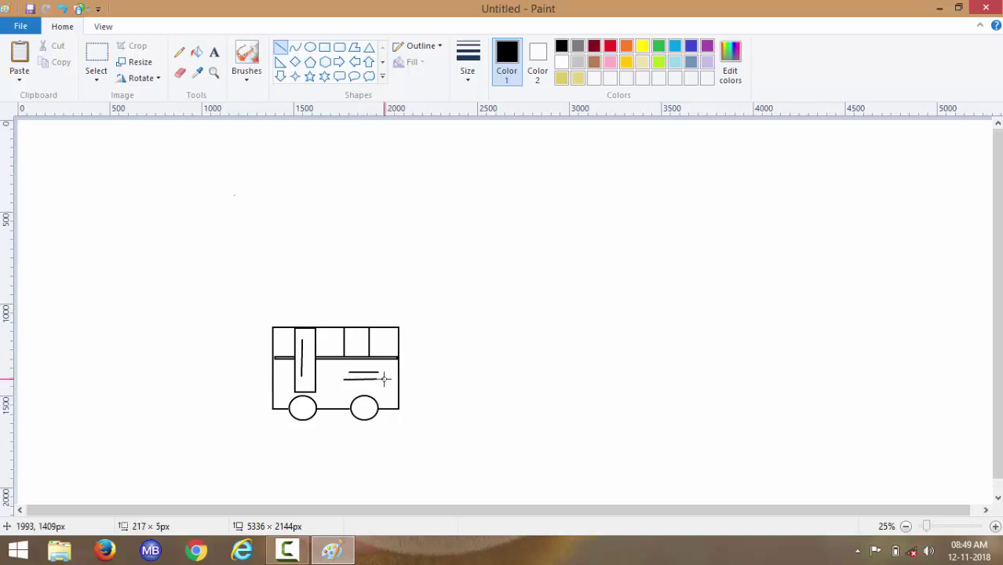
pyautogui.click(492, 356)
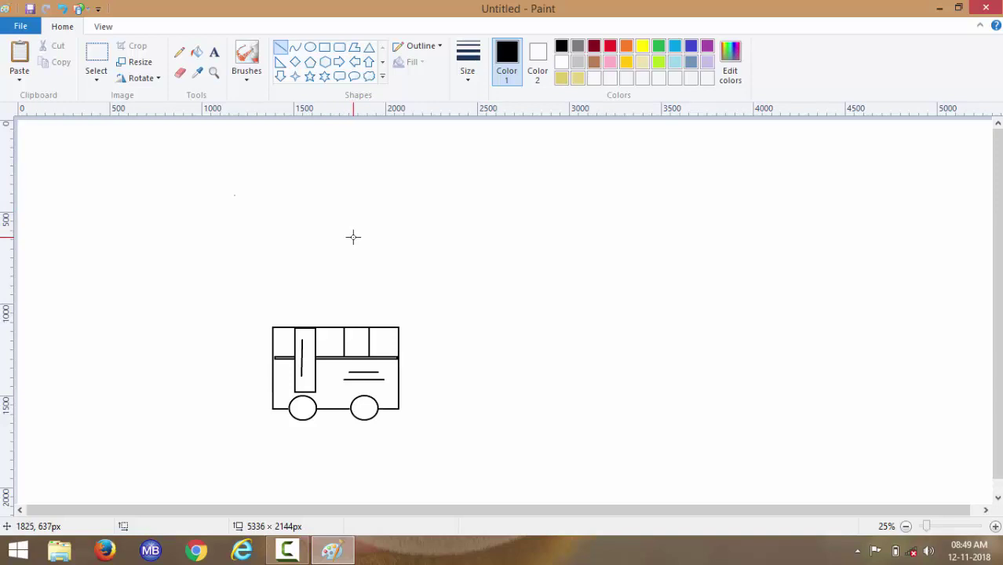
# Fill both wheels with black.
pyautogui.click(196, 52)
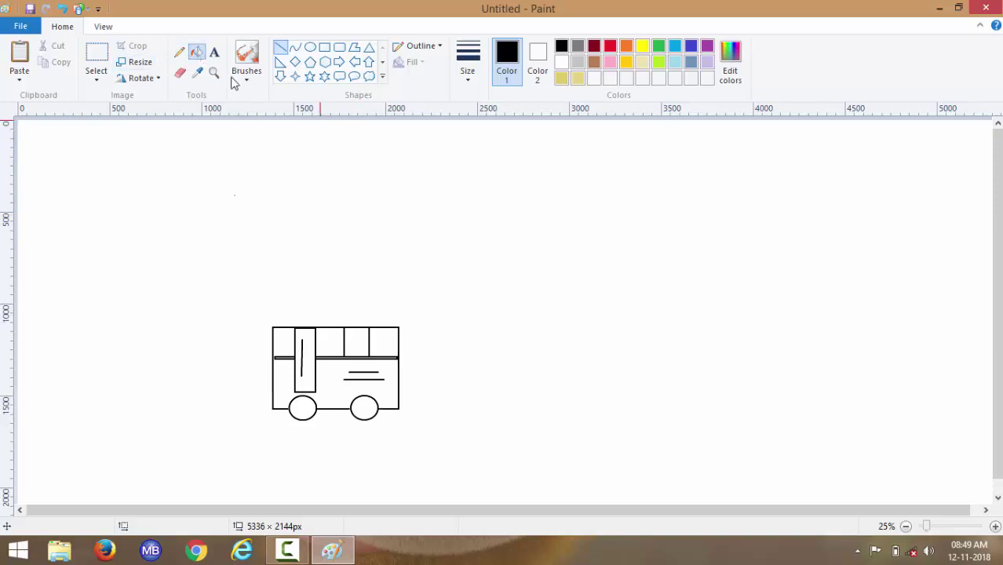
pyautogui.click(300, 406)
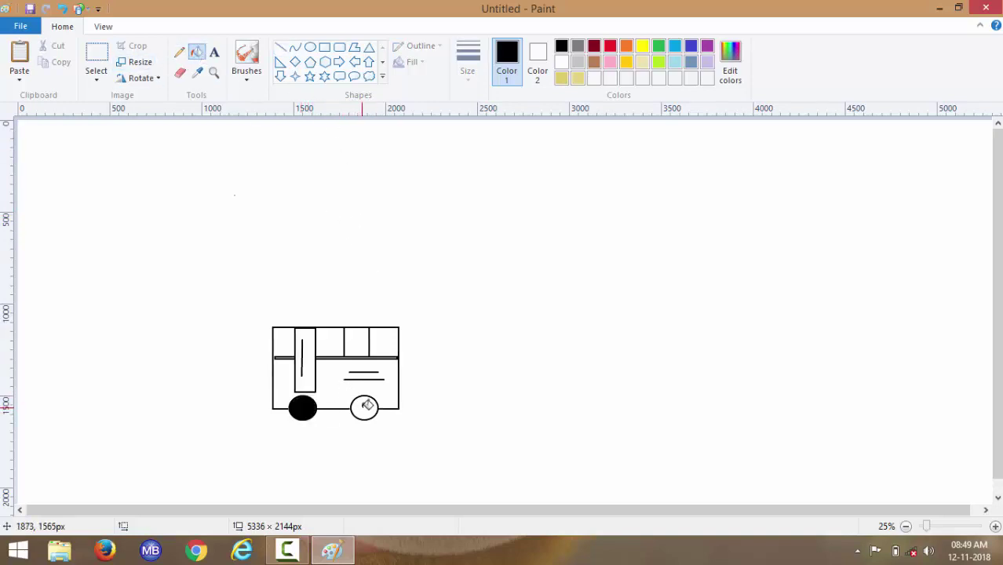
pyautogui.click(362, 405)
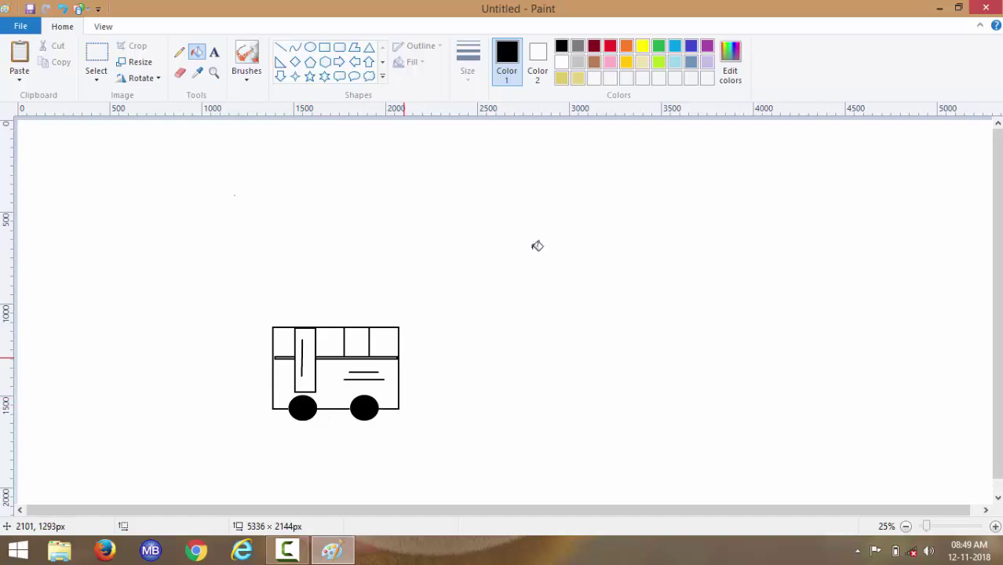
# Set Color 1 to a custom dark red with red 157, green 13 and blue 20, based on the palette red.
pyautogui.click(610, 47)
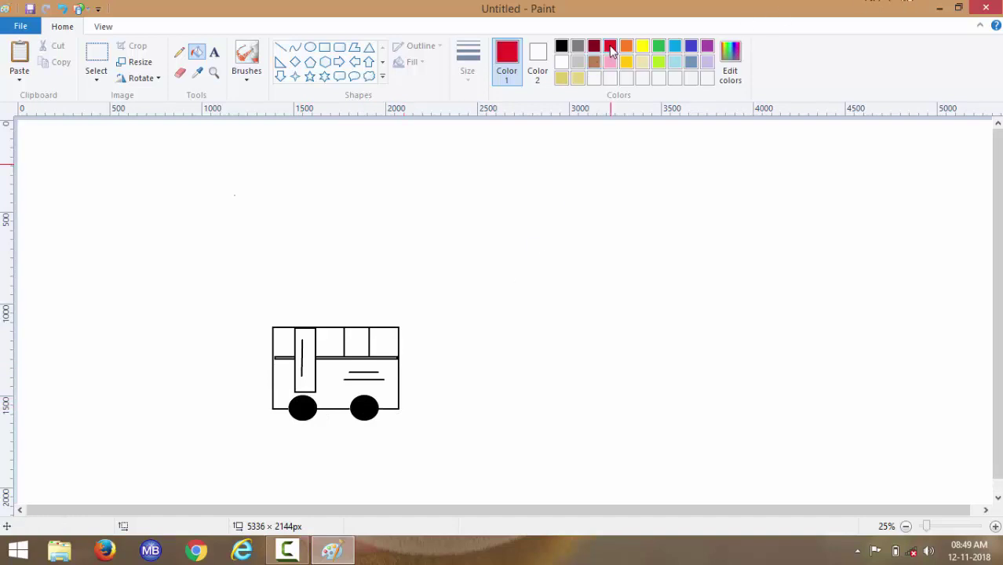
pyautogui.click(740, 83)
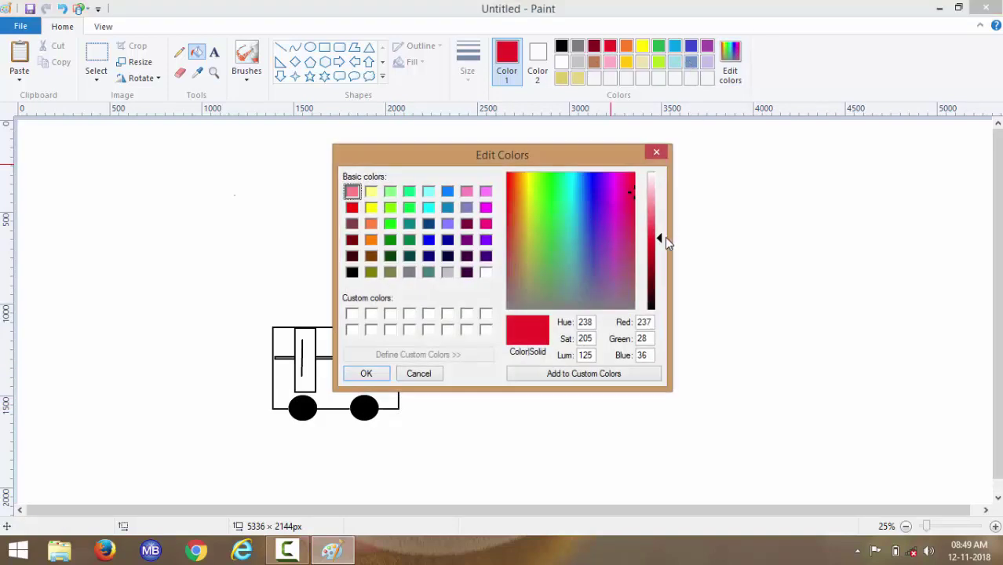
pyautogui.moveTo(661, 239); pyautogui.dragTo(659, 264)
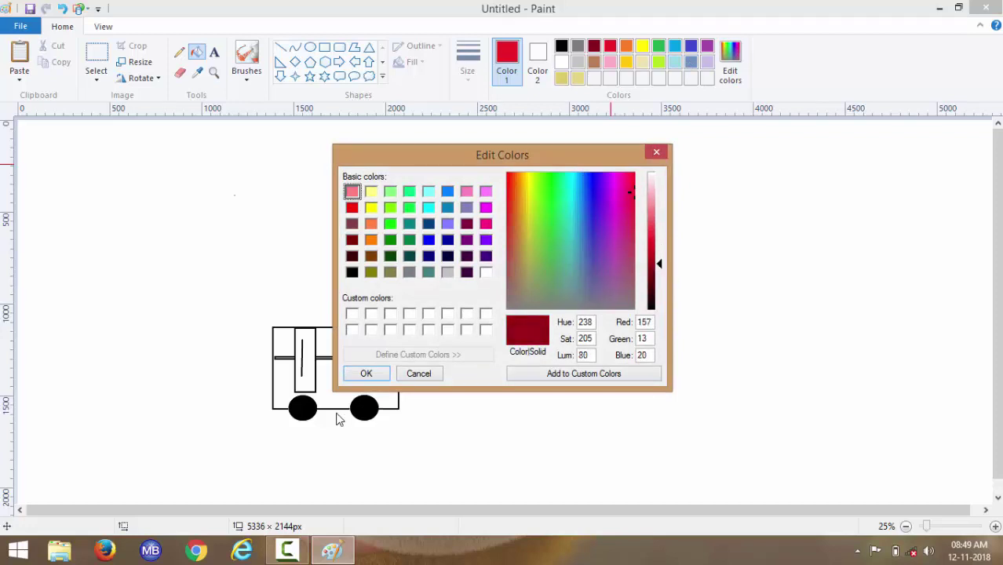
pyautogui.click(366, 374)
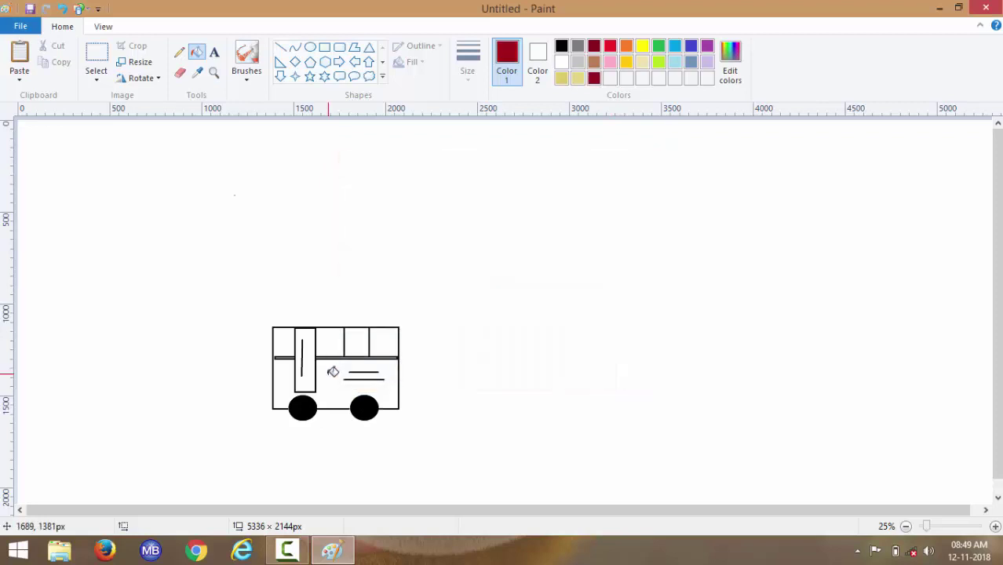
# Try to fill the vehicle's lower body with the custom dark red, and undo the fill.
pyautogui.click(331, 369)
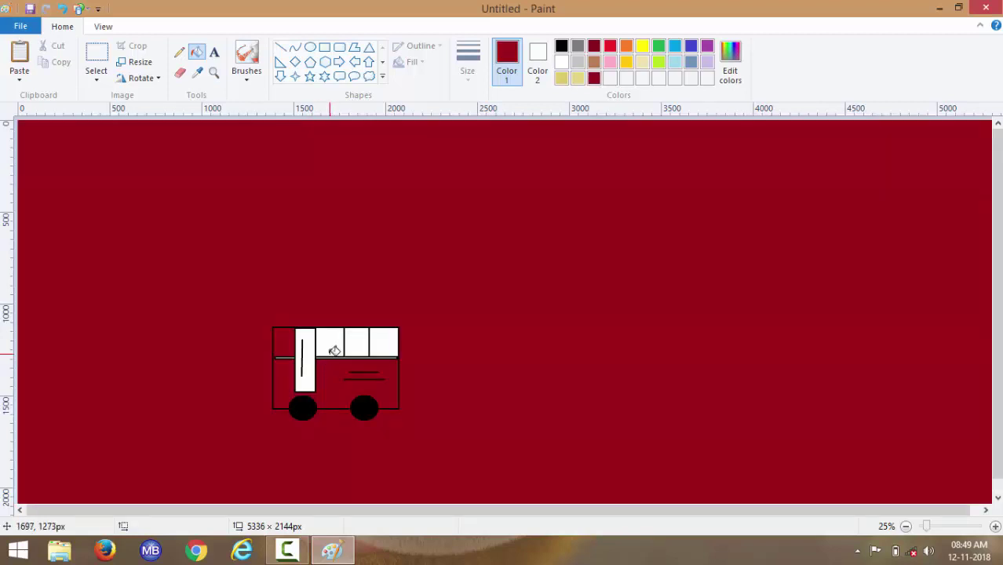
pyautogui.hotkey('ctrl', 'z')
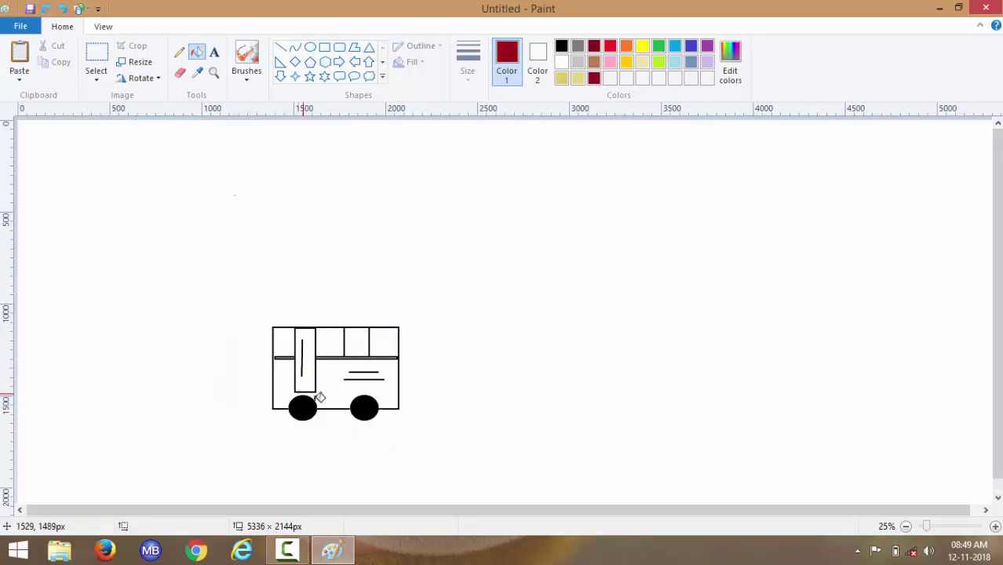
# Close the outline gap beside the left wheel with a black horizontal line about 29 px long.
pyautogui.click(283, 48)
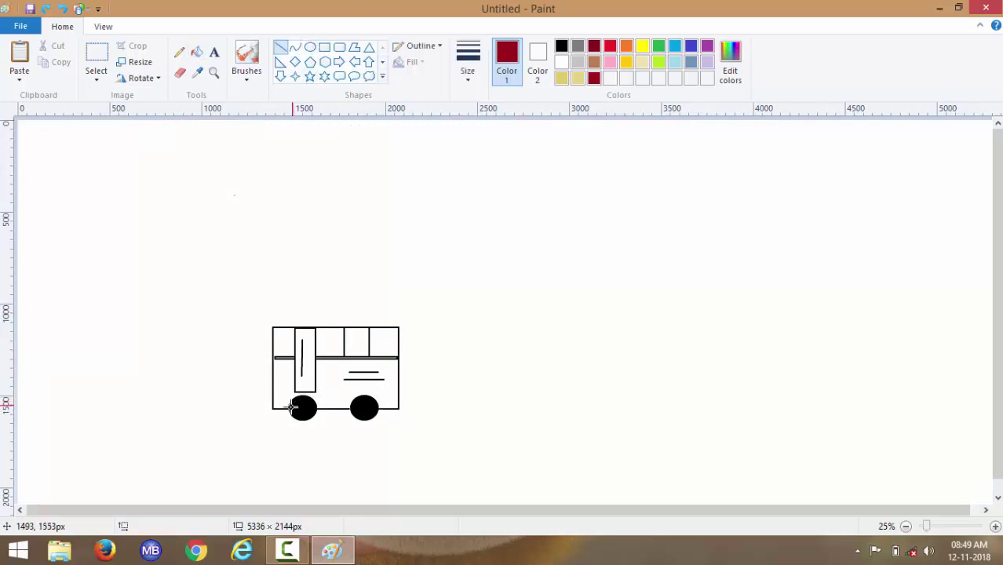
pyautogui.moveTo(288, 408); pyautogui.dragTo(293, 408)
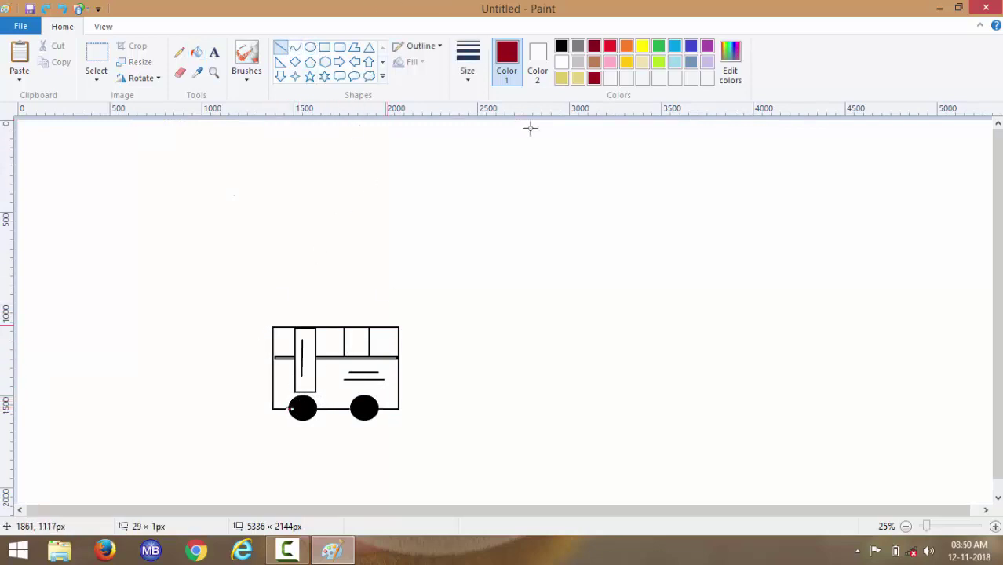
pyautogui.click(562, 46)
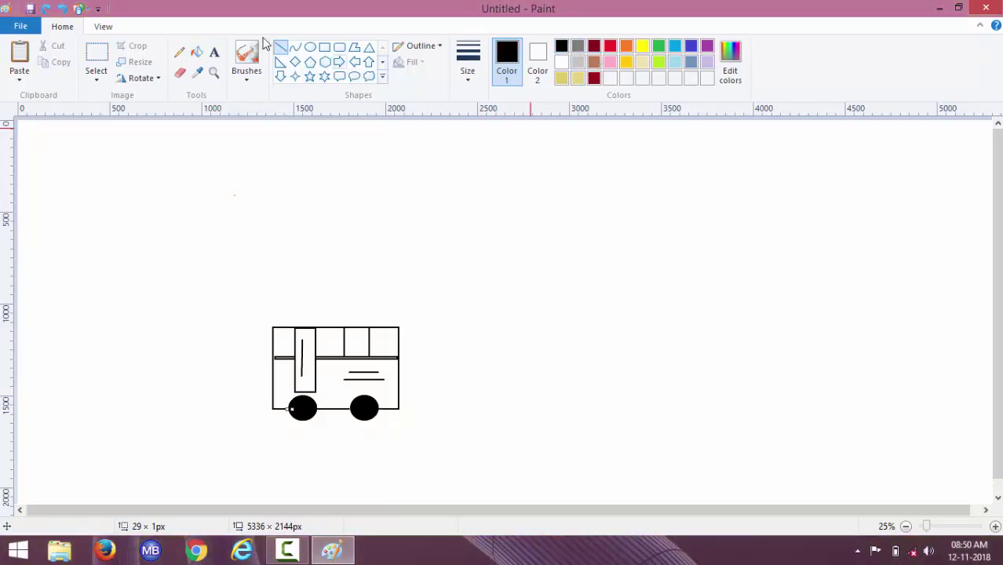
pyautogui.click(197, 51)
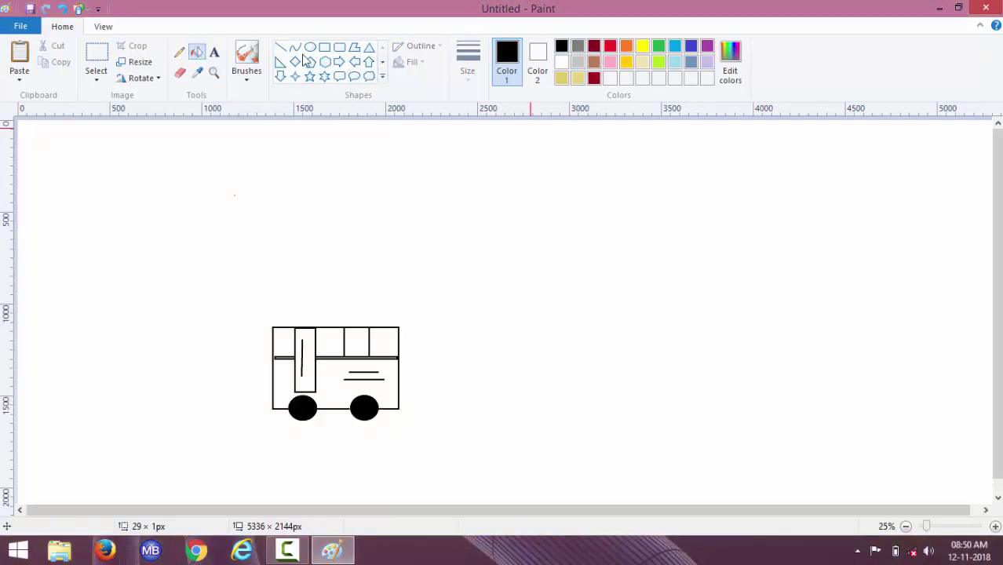
# Close the gap at the stripe's left end with a tiny custom dark red line about 5 × 5 px.
pyautogui.click(592, 79)
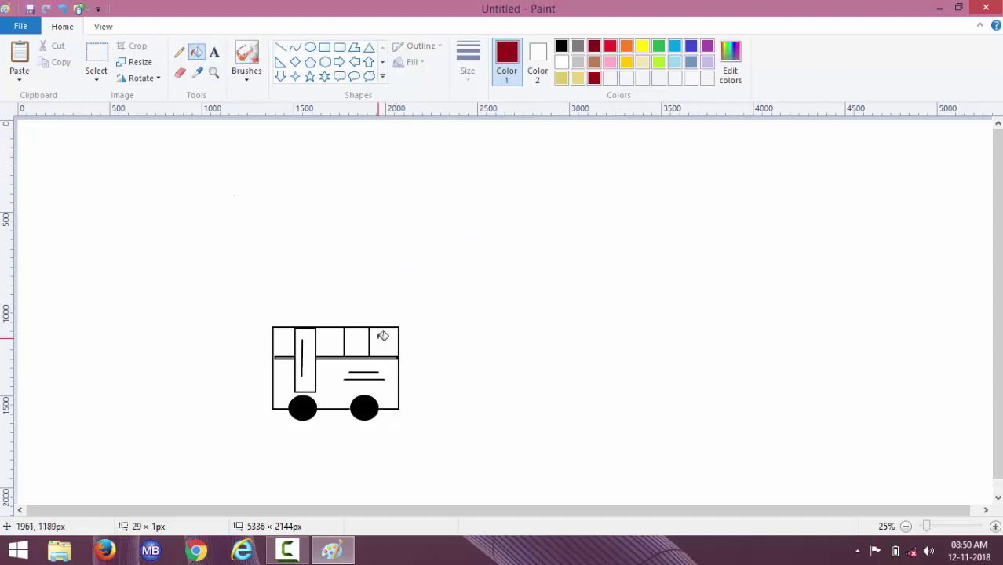
pyautogui.click(280, 47)
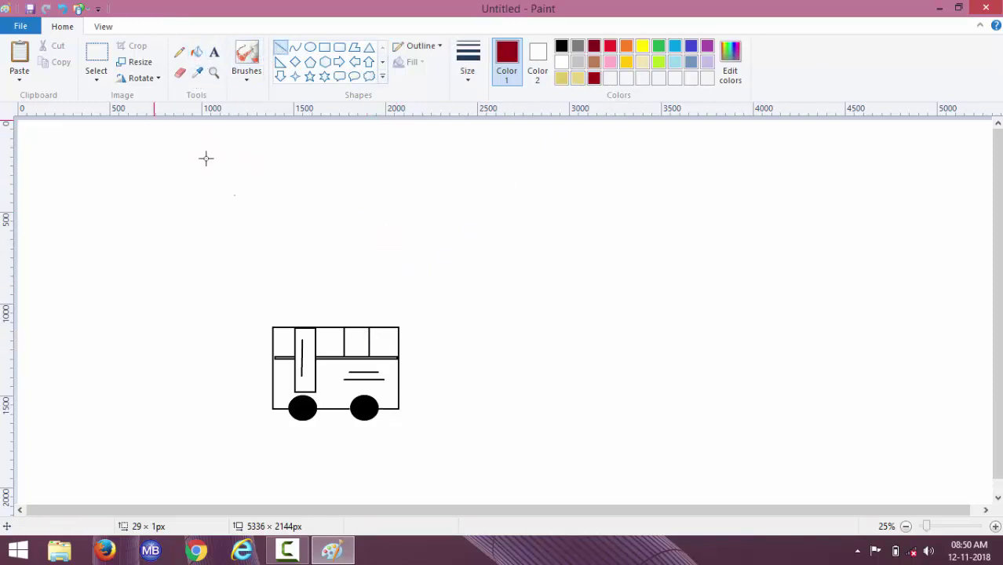
pyautogui.click(271, 358)
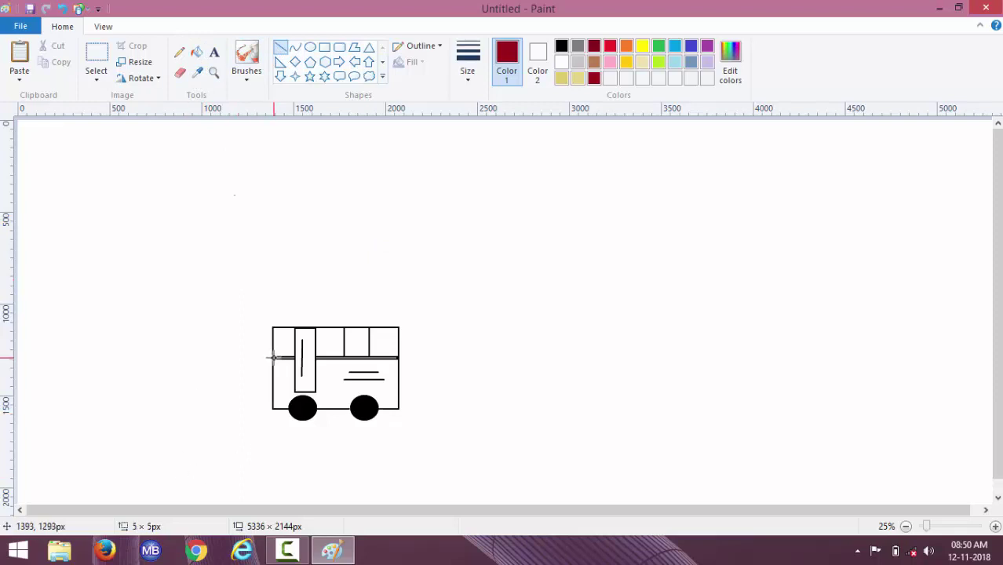
pyautogui.click(271, 358)
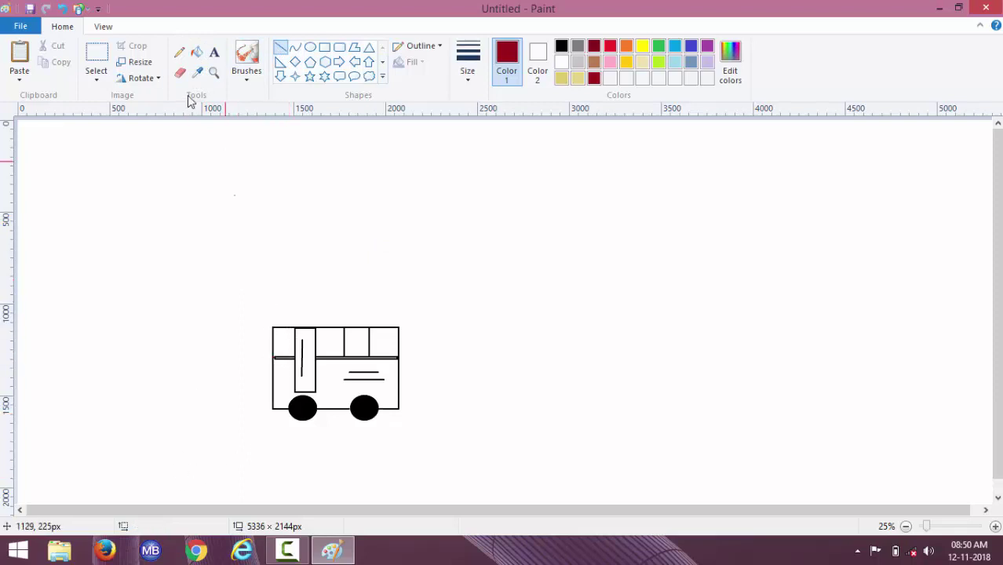
# Try to fill the lower body beside the door with dark red, and undo that fill.
pyautogui.click(197, 56)
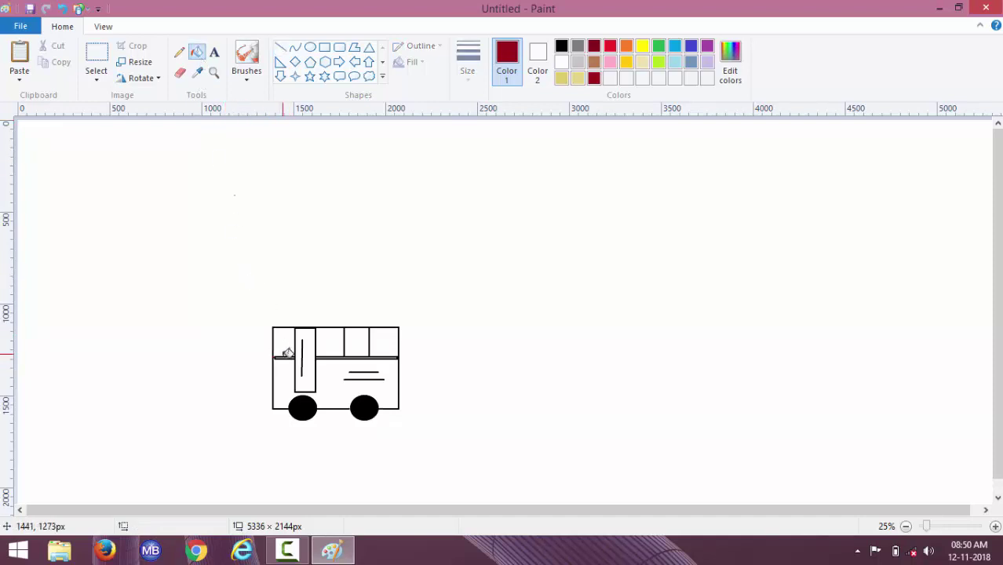
pyautogui.click(287, 368)
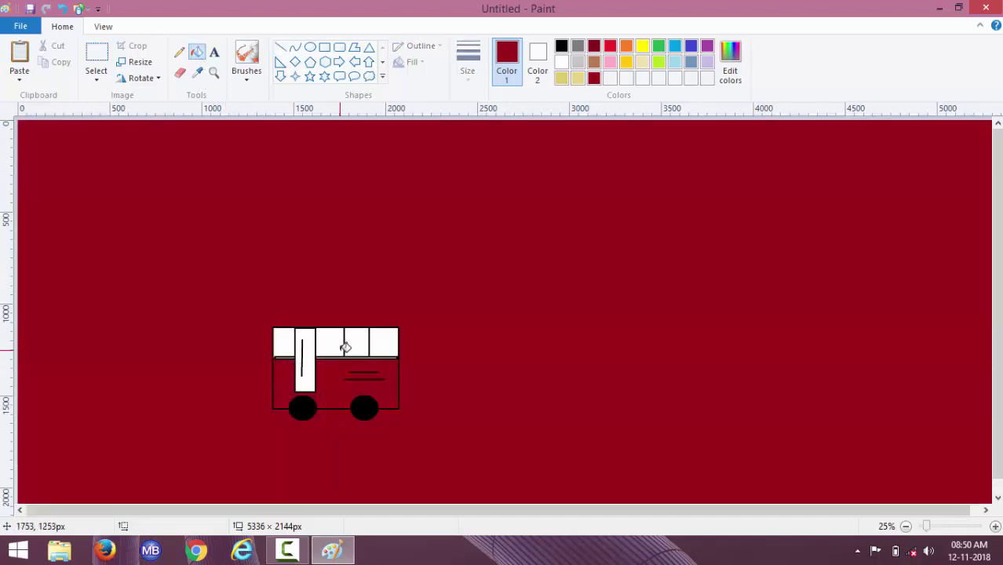
pyautogui.hotkey('ctrl', 'z')
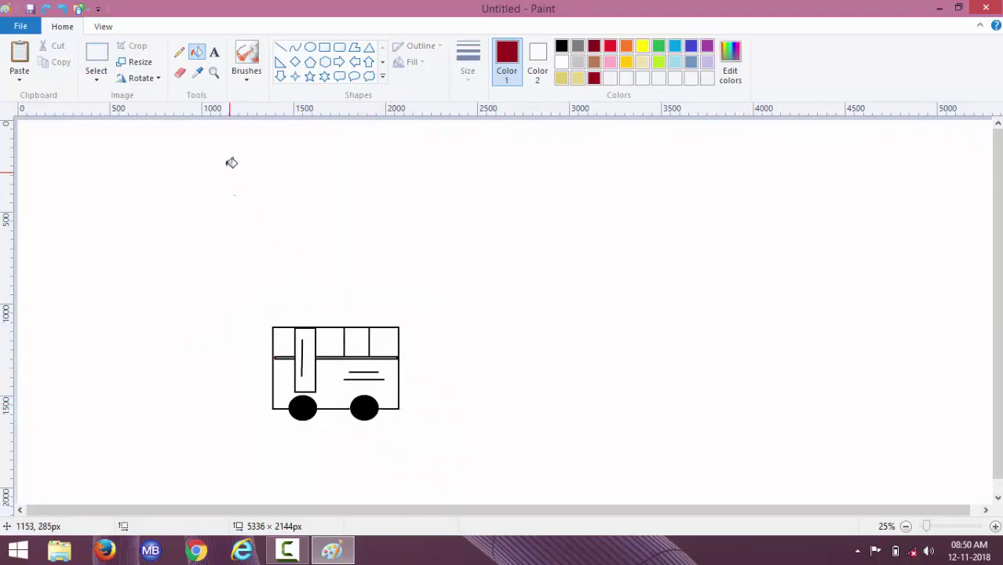
# Close the outline gap at the right wheel with a black line about 73 × 9 px running into the wheel.
pyautogui.click(281, 47)
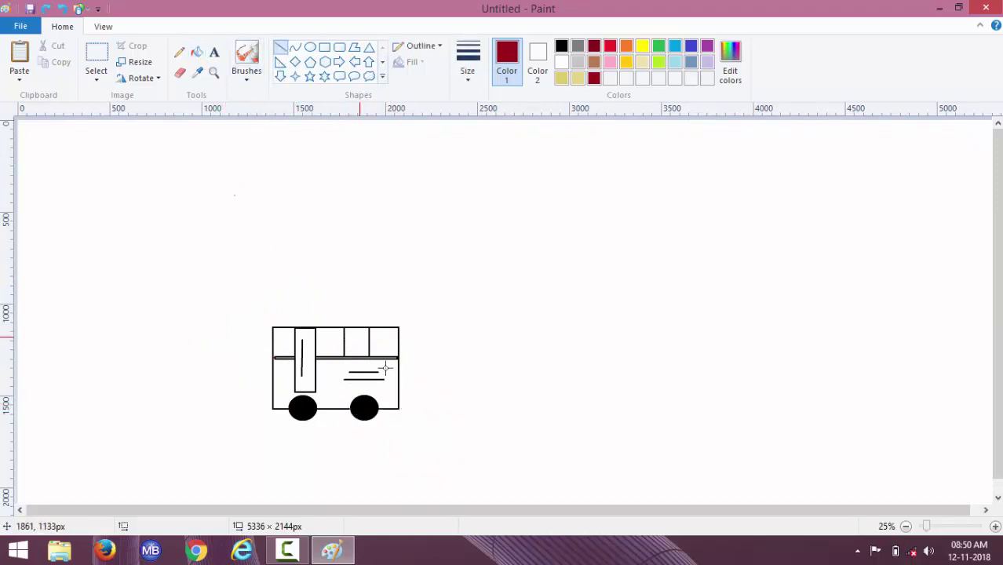
pyautogui.moveTo(385, 368); pyautogui.dragTo(379, 372)
pyautogui.moveTo(351, 407); pyautogui.dragTo(365, 409)
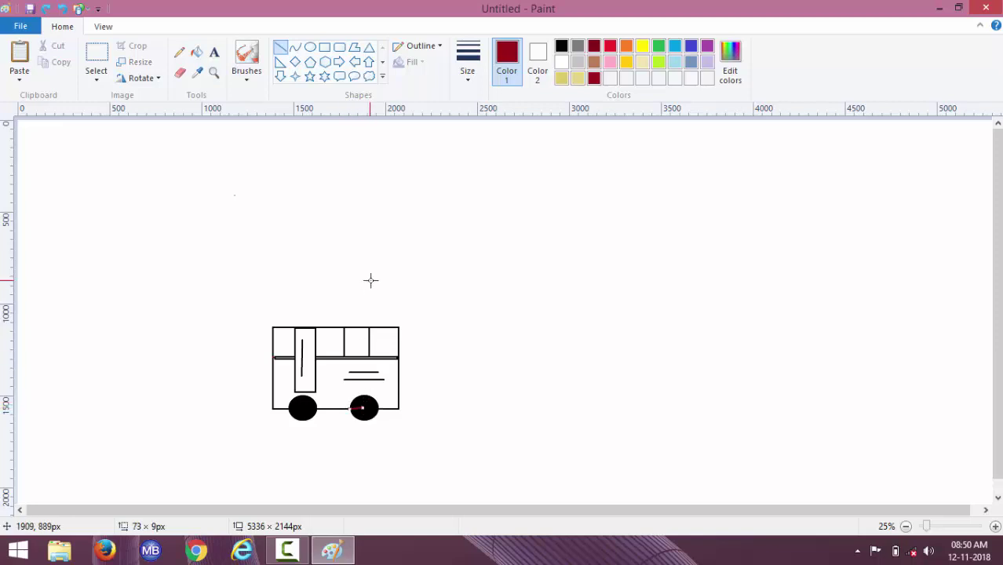
pyautogui.click(562, 48)
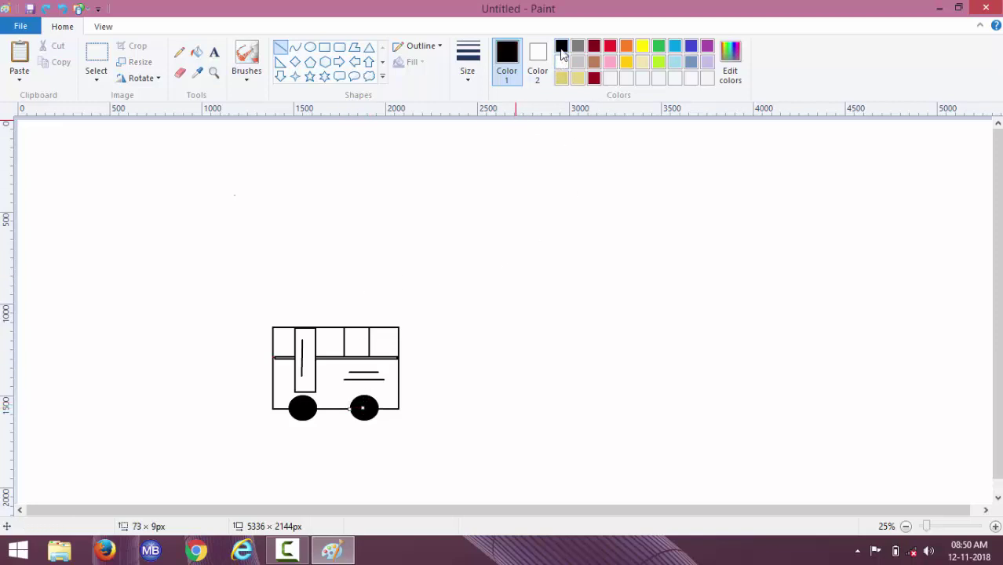
# Fill the lower body below the stripe with the custom dark red.
pyautogui.click(193, 55)
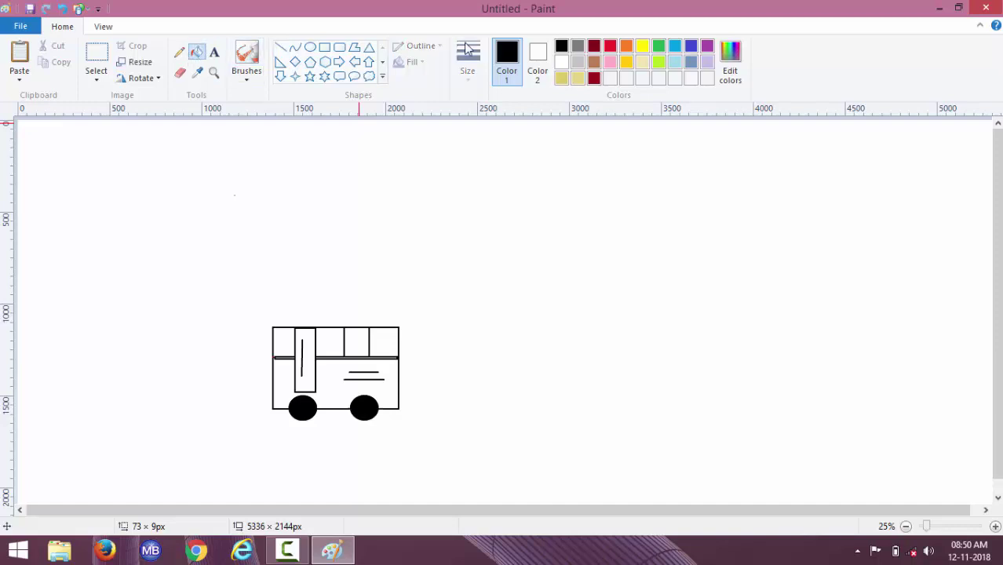
pyautogui.click(595, 80)
pyautogui.click(330, 372)
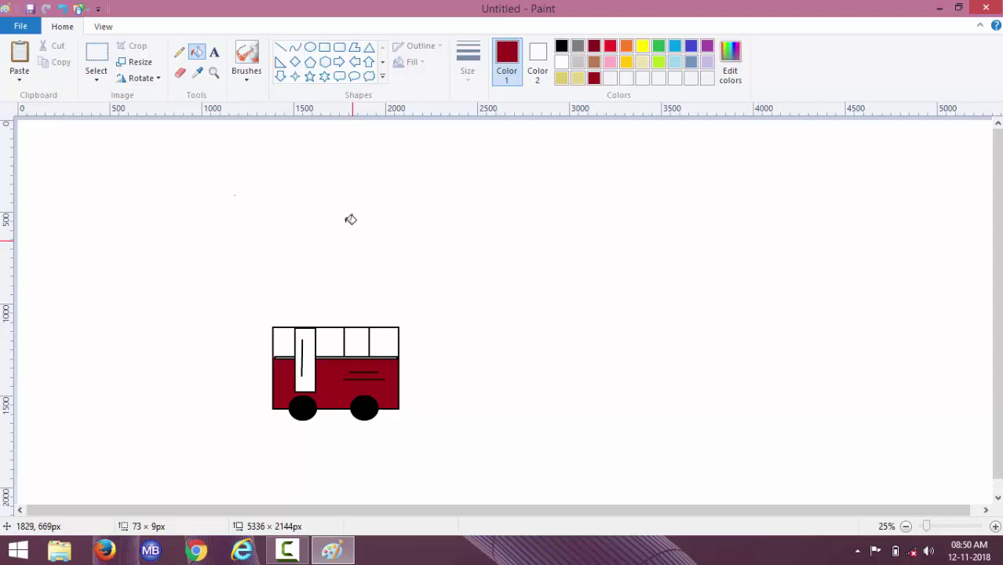
# Fill the four window areas above the stripe with light gray.
pyautogui.click(578, 63)
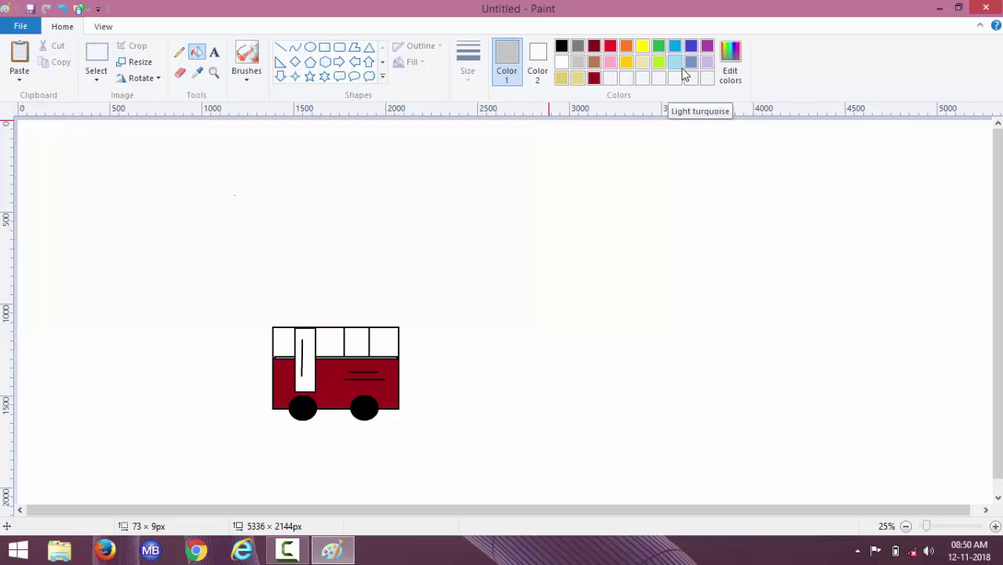
pyautogui.click(285, 338)
pyautogui.click(331, 334)
pyautogui.click(358, 335)
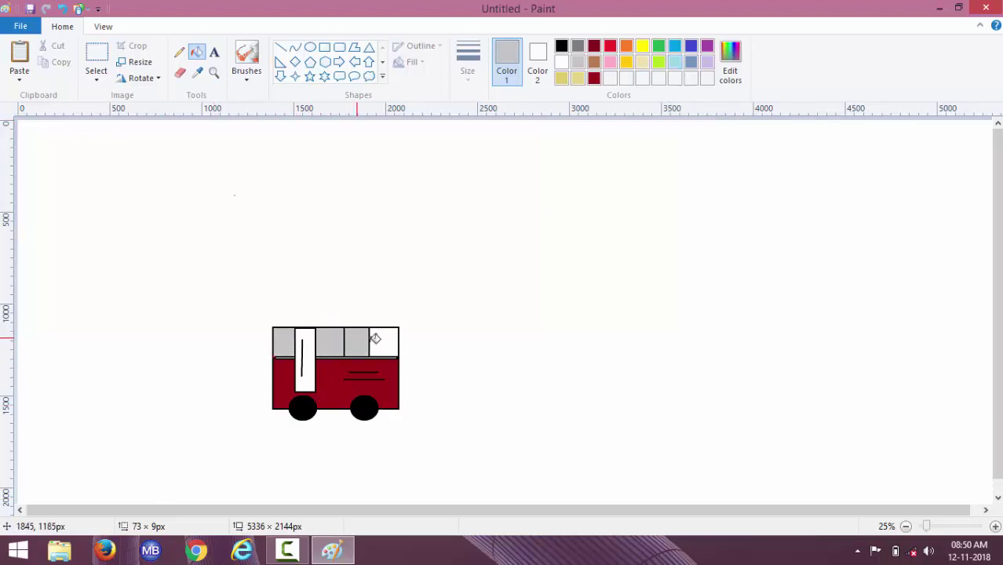
pyautogui.click(390, 340)
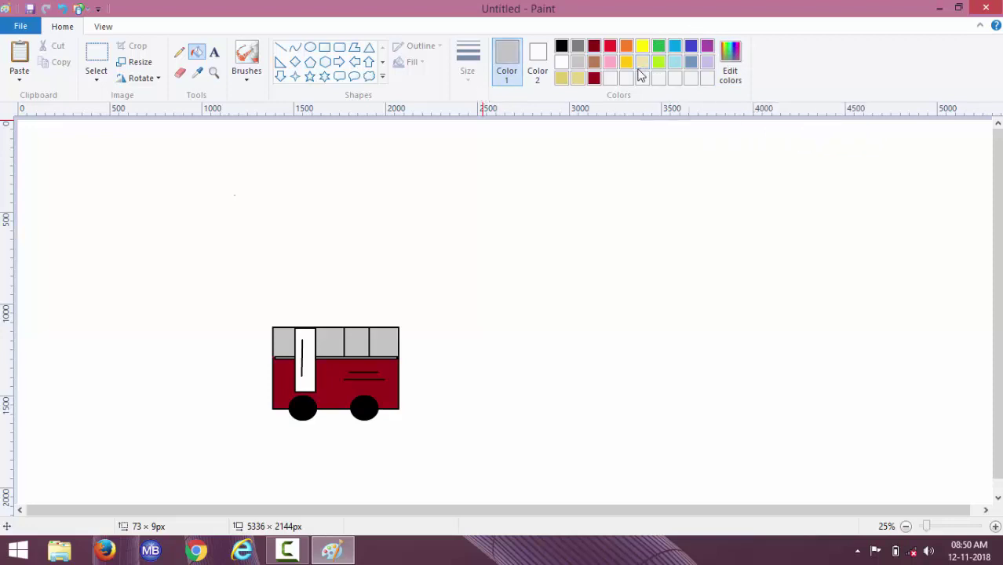
# Mix a very dark red with red 65, green 5 and blue 9, fill the door with it, and undo the fill.
pyautogui.click(595, 79)
pyautogui.click(729, 78)
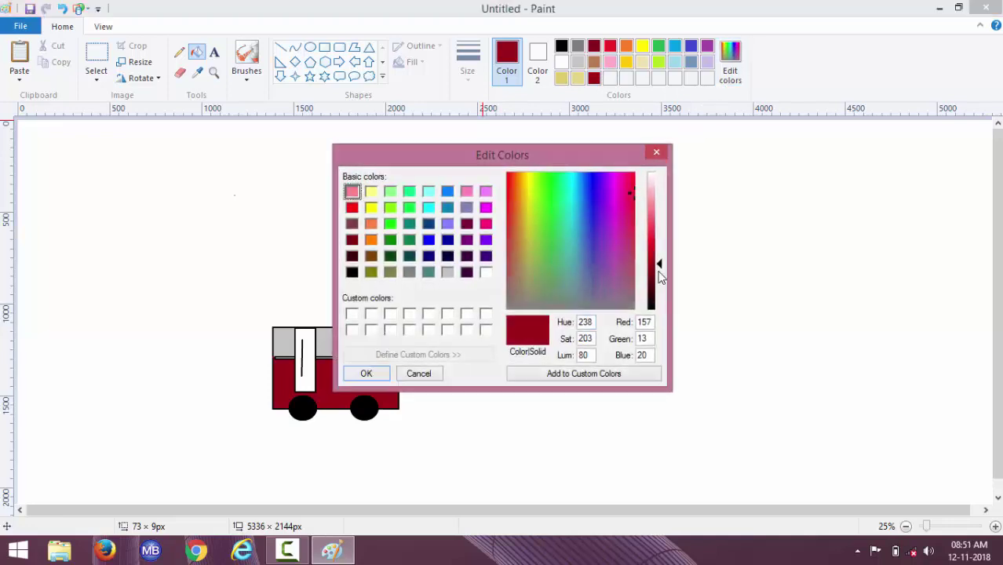
pyautogui.moveTo(660, 276)
pyautogui.mouseDown()
pyautogui.moveTo(658, 266)
pyautogui.moveTo(658, 291)
pyautogui.mouseUp()
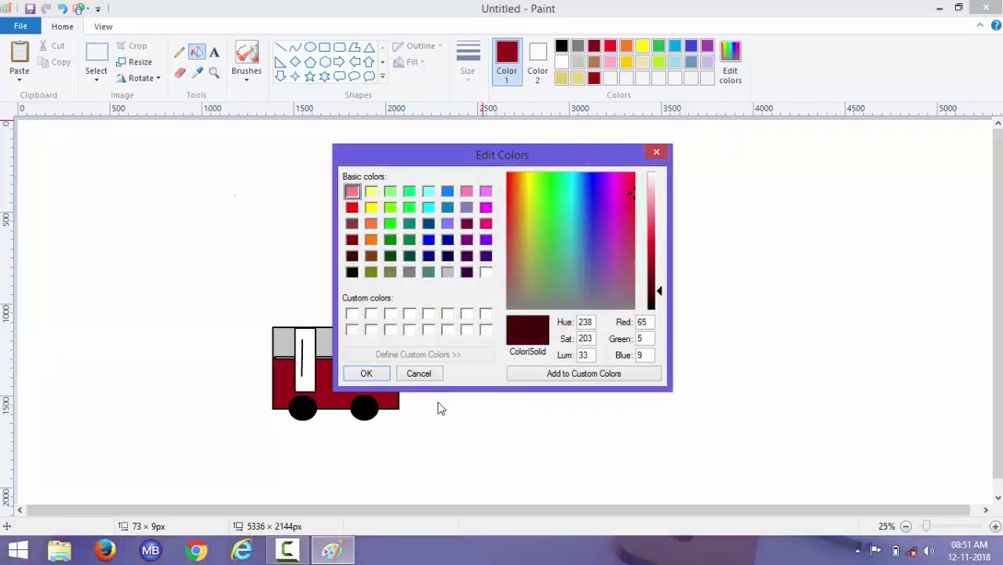
pyautogui.click(365, 373)
pyautogui.click(305, 346)
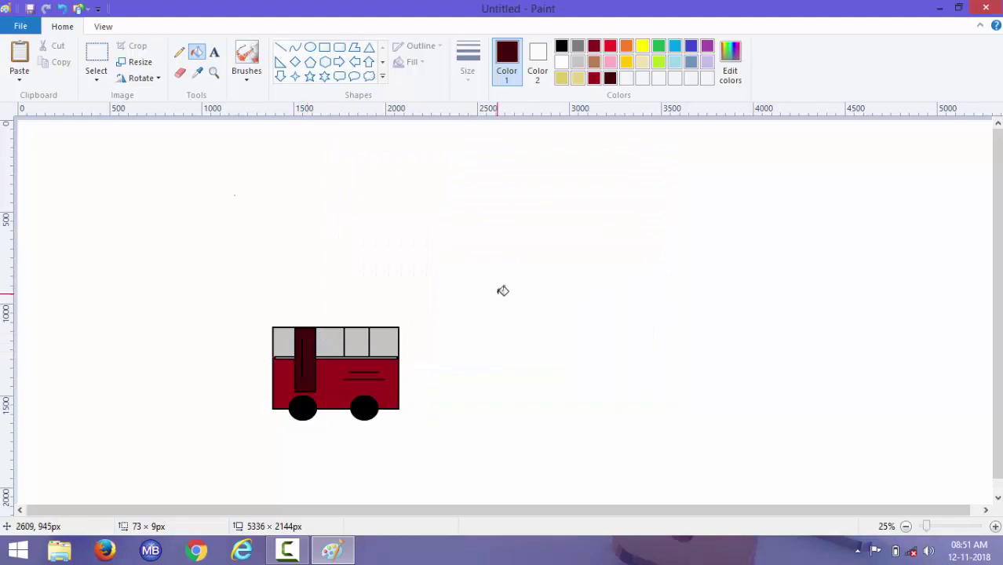
pyautogui.hotkey('ctrl', 'z')
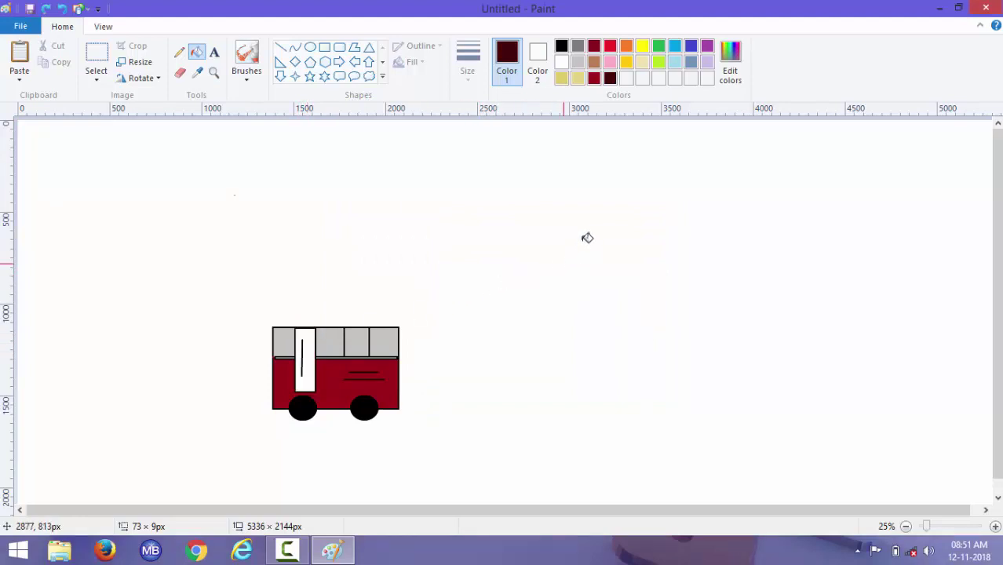
# Mix a light pink with red 250, green 190 and blue 194, and fill the door with it.
pyautogui.click(724, 85)
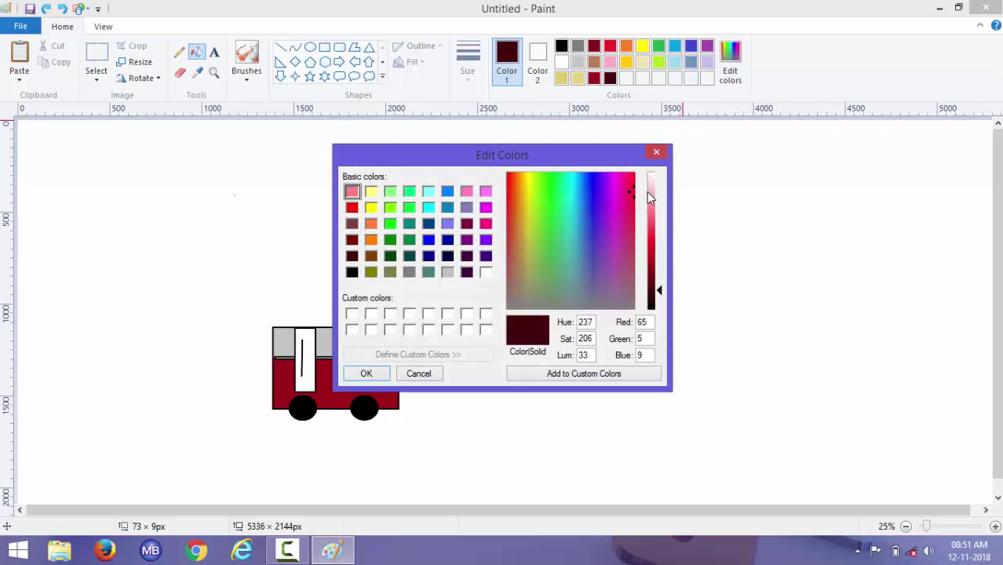
pyautogui.click(650, 191)
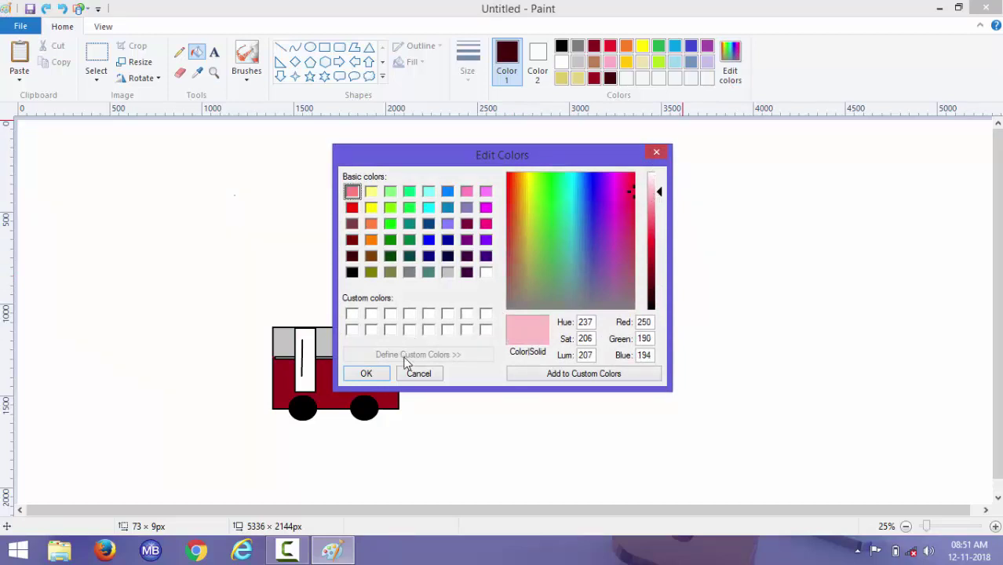
pyautogui.click(382, 374)
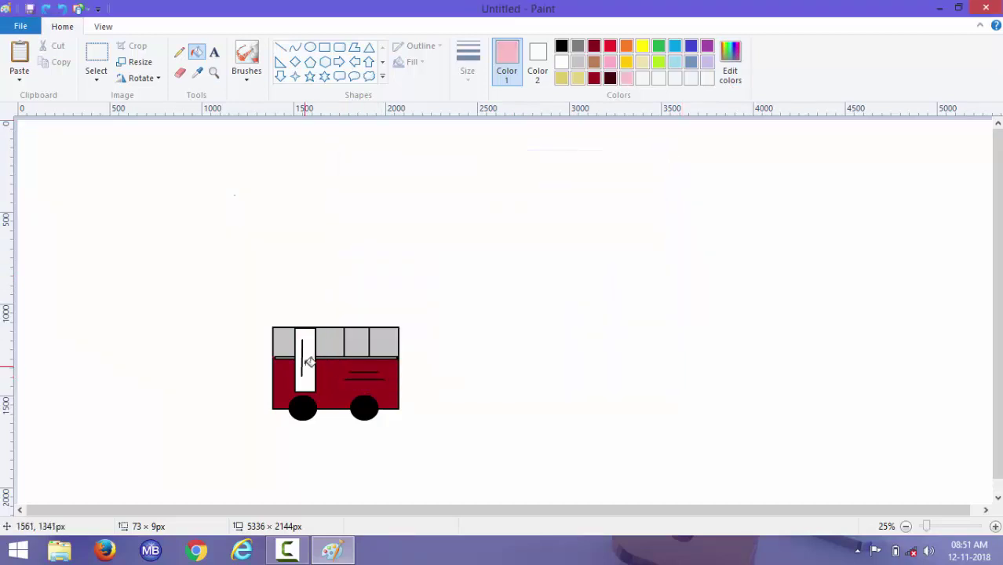
pyautogui.click(310, 360)
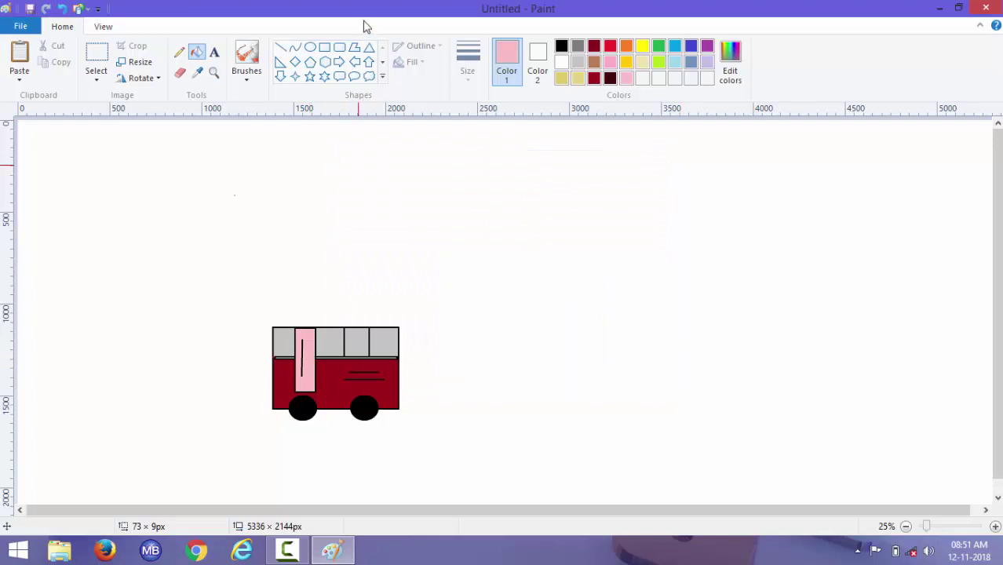
# Add the text "subscribe" on the body beside the door in a box about 214 × 34 px, with font size 48.
pyautogui.click(214, 52)
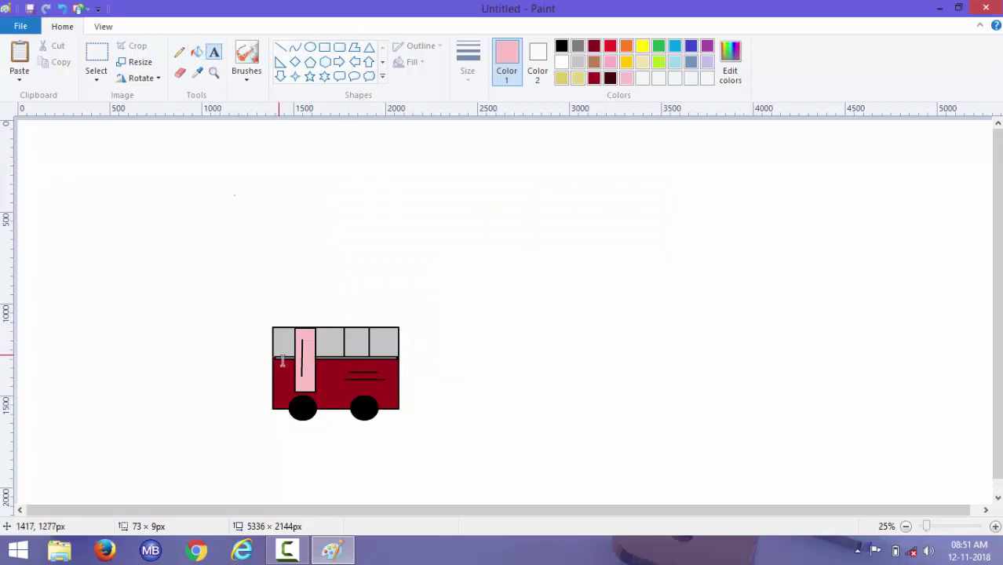
pyautogui.click(321, 379)
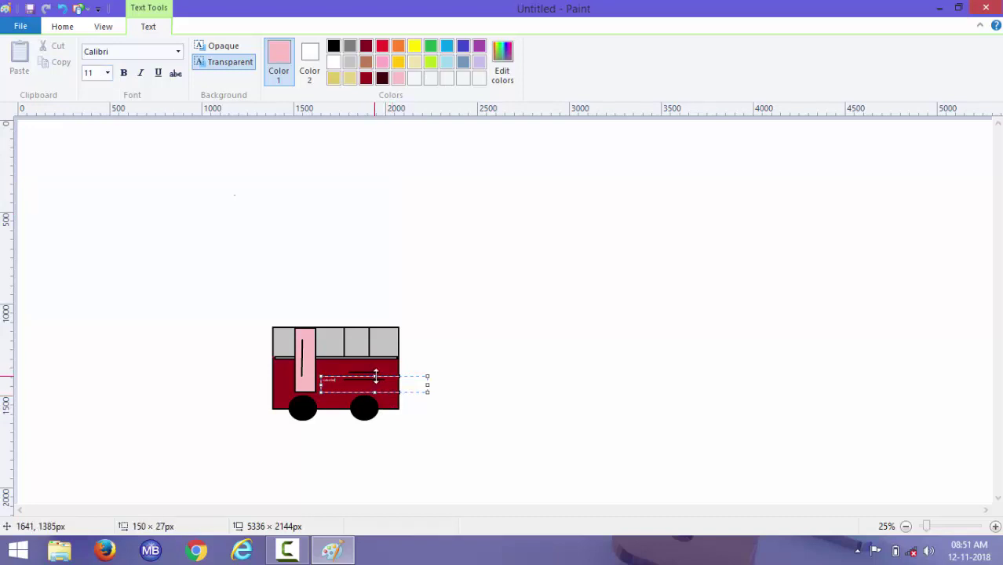
pyautogui.moveTo(376, 376); pyautogui.dragTo(475, 384)
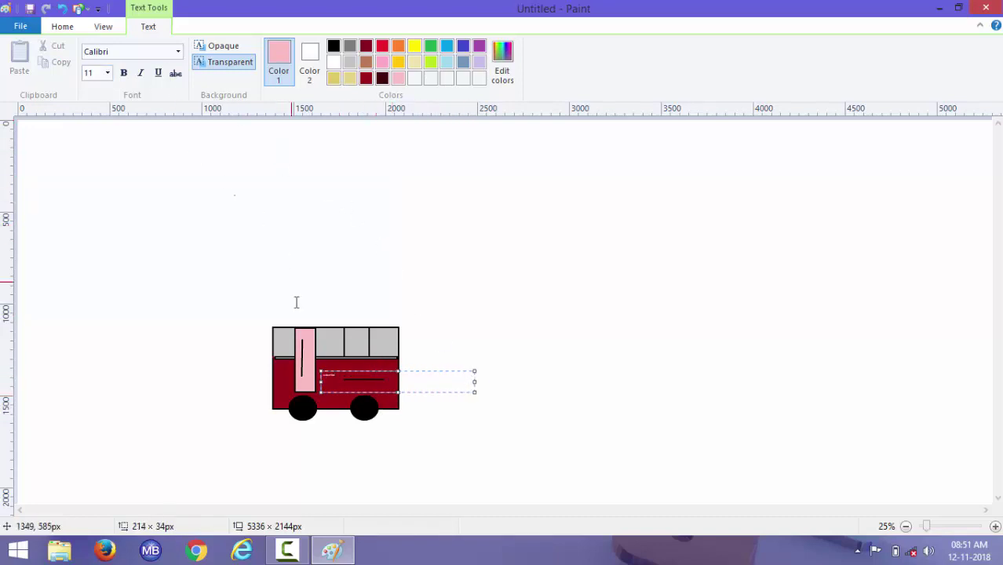
pyautogui.moveTo(347, 374)
pyautogui.mouseDown()
pyautogui.moveTo(329, 376)
pyautogui.moveTo(355, 374)
pyautogui.mouseUp()
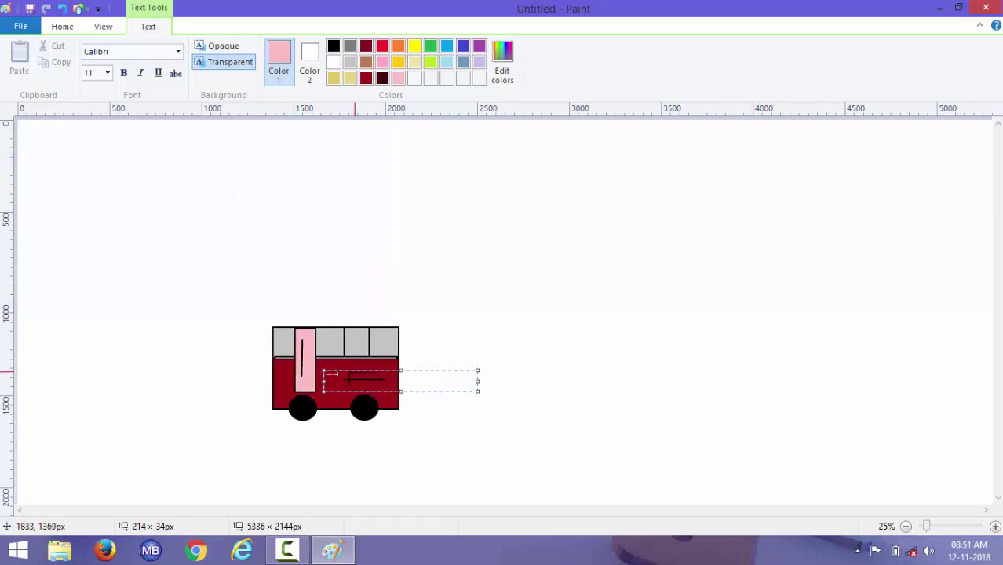
pyautogui.click(107, 73)
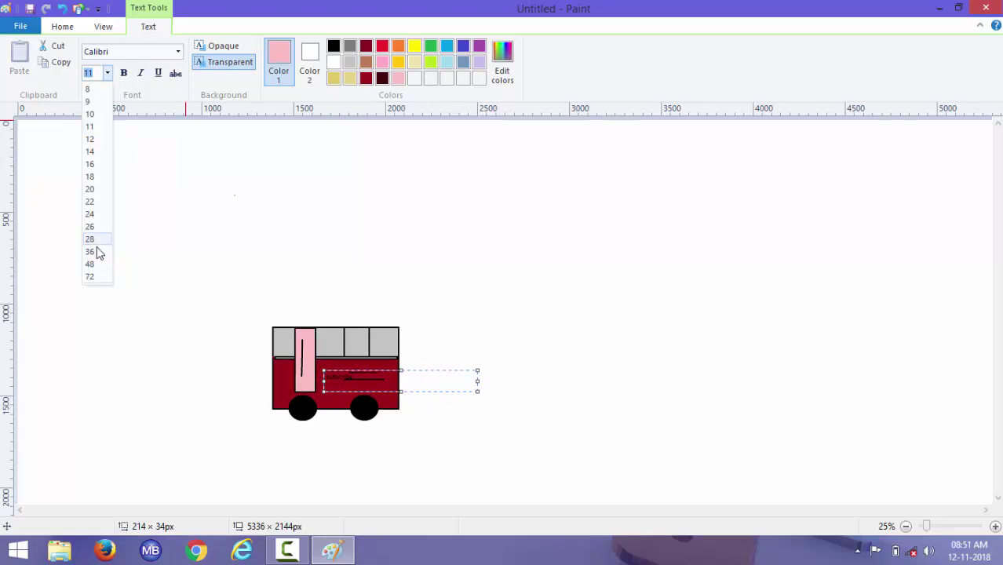
pyautogui.click(104, 265)
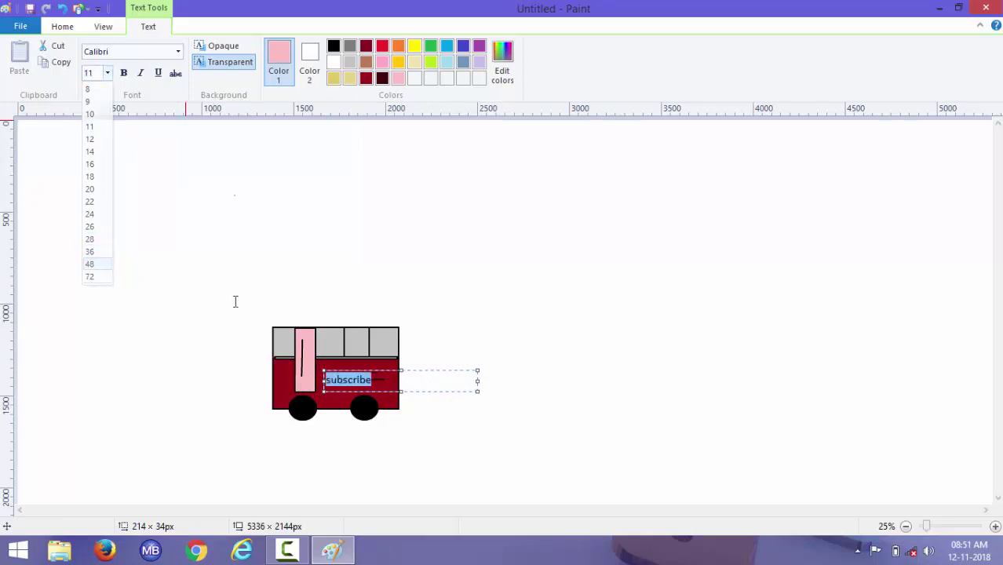
# Reshape the "subscribe" text box to about 218 × 33 px below the body's stripes, and place the text in white.
pyautogui.moveTo(403, 375); pyautogui.dragTo(404, 380)
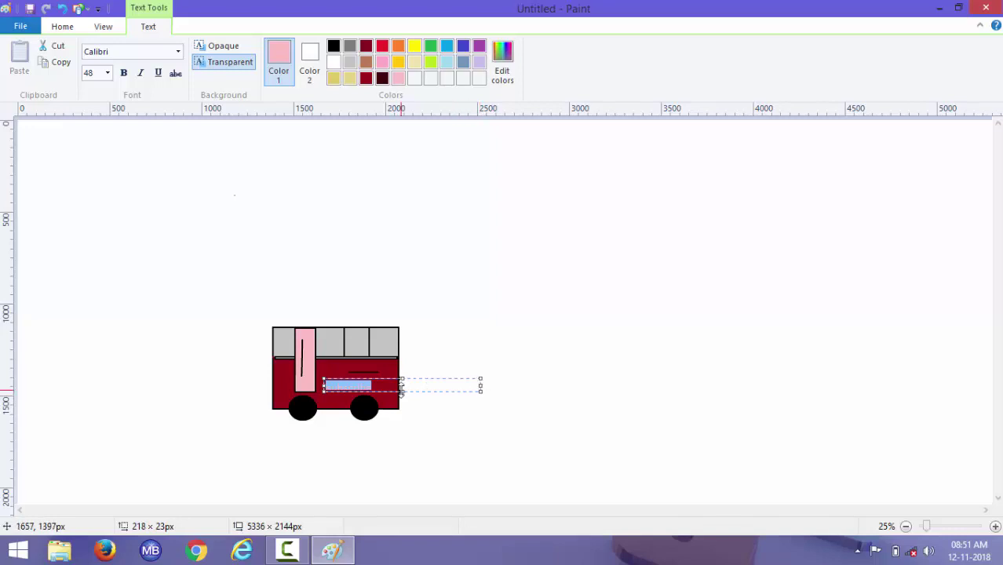
pyautogui.moveTo(401, 390); pyautogui.dragTo(402, 398)
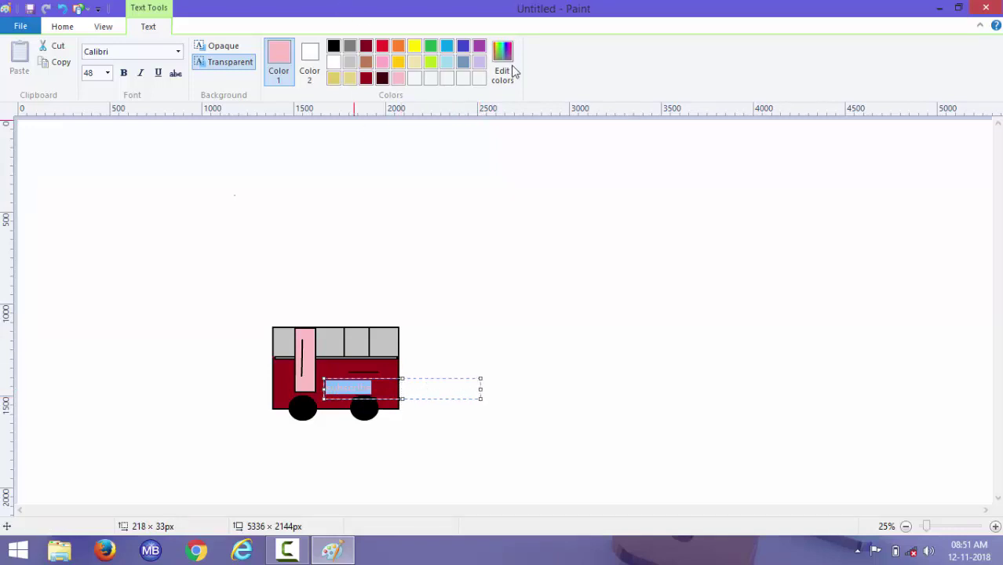
pyautogui.click(367, 78)
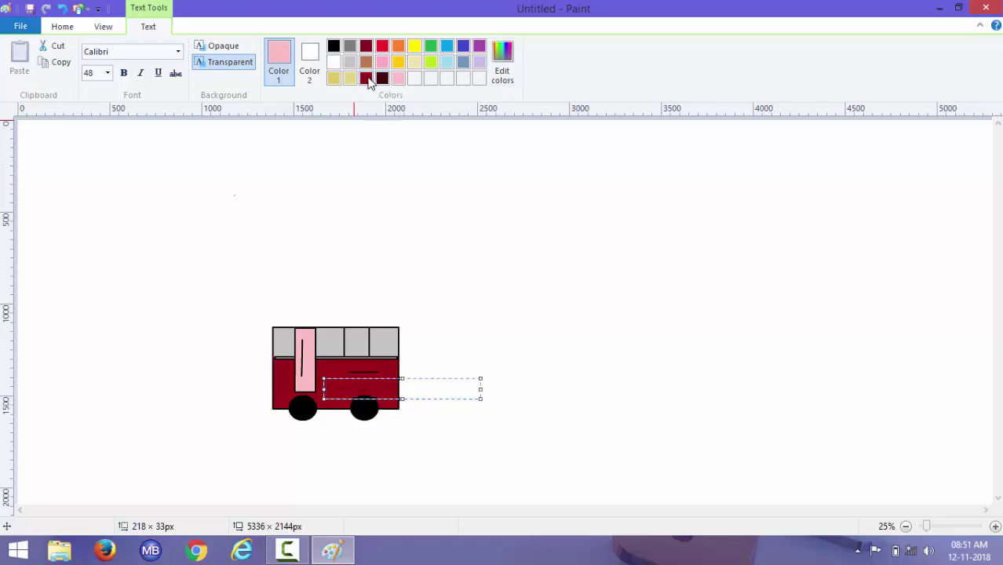
pyautogui.click(367, 78)
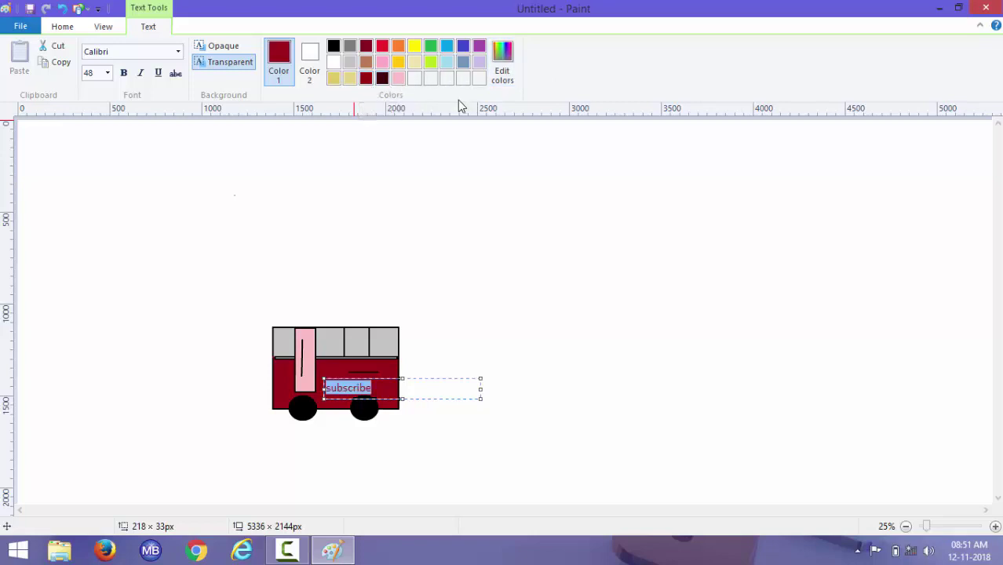
pyautogui.click(336, 65)
pyautogui.click(516, 188)
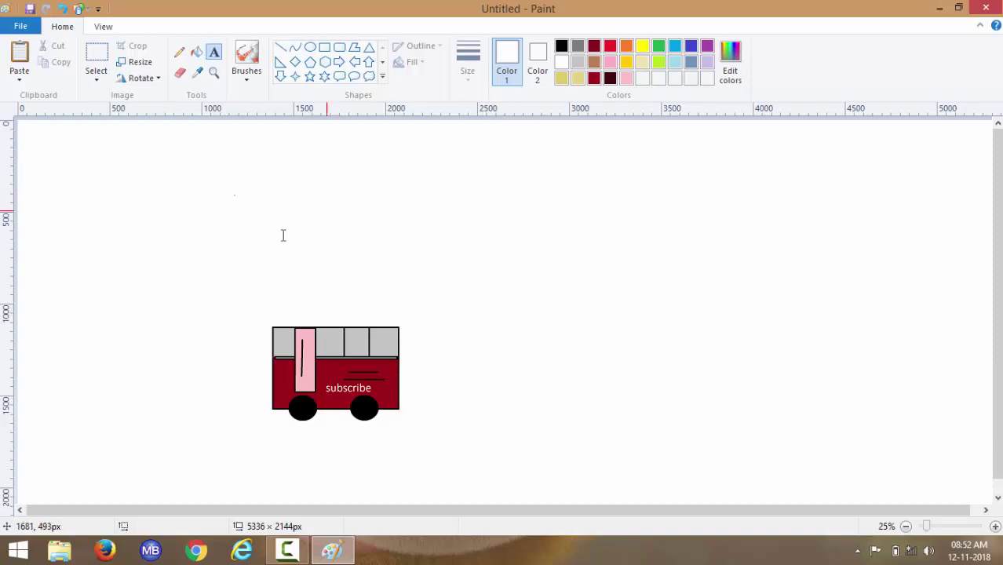
# Draw small black-outlined coupling rectangles on the vehicle's sides, about 81 × 49 px at the right and 77 × 45 px at the left.
pyautogui.click(96, 54)
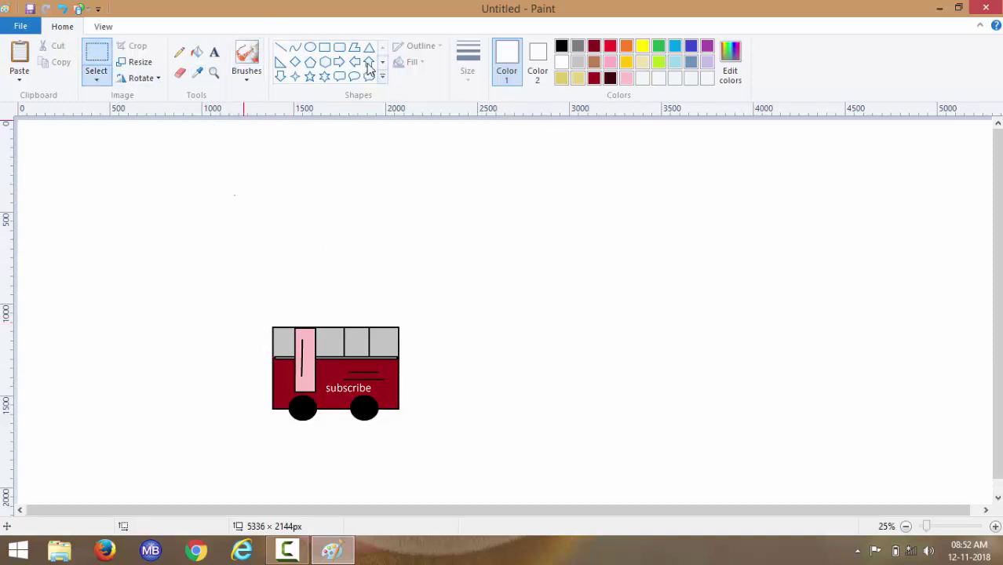
pyautogui.click(324, 48)
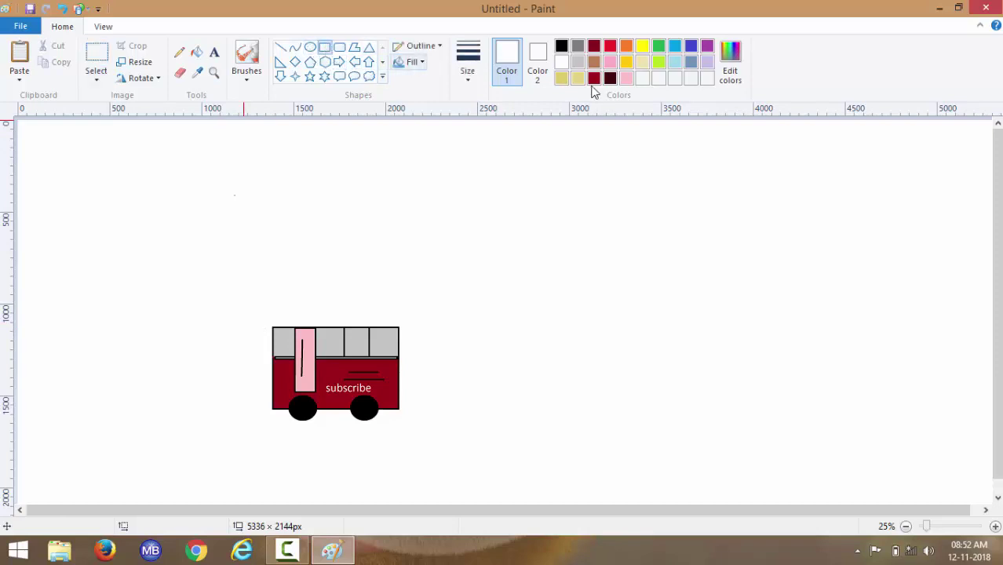
pyautogui.click(564, 47)
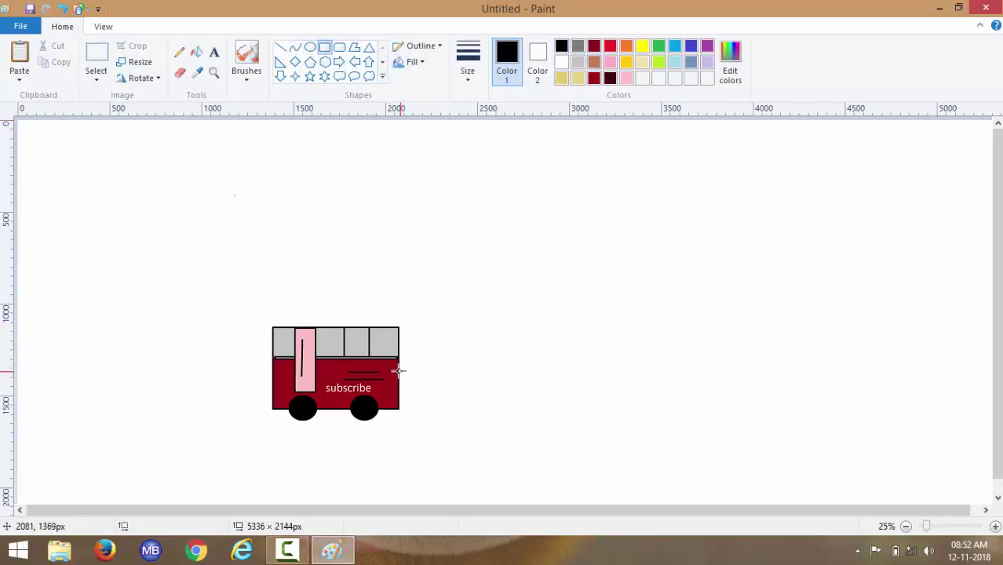
pyautogui.moveTo(399, 371); pyautogui.dragTo(415, 380)
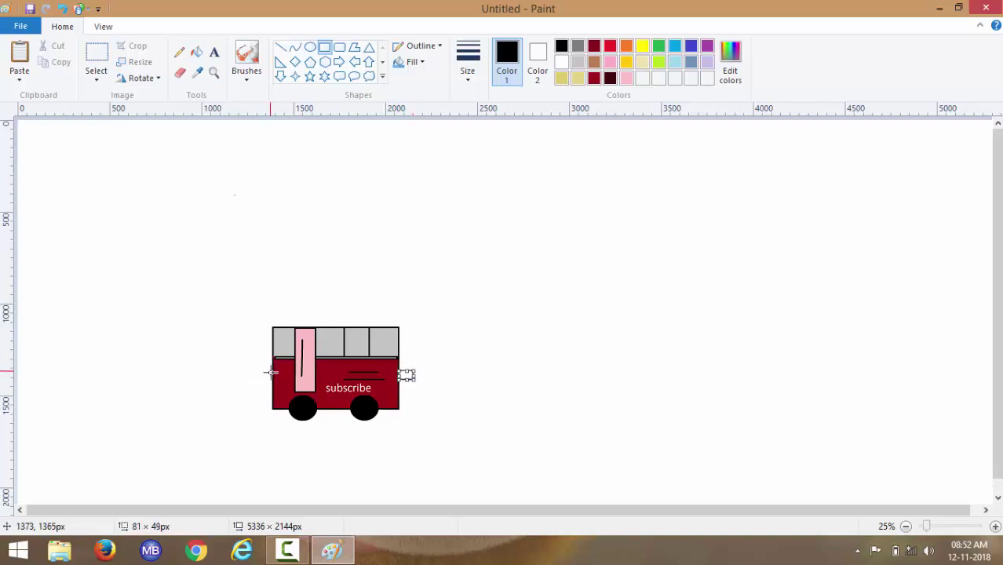
pyautogui.moveTo(271, 374); pyautogui.dragTo(259, 380)
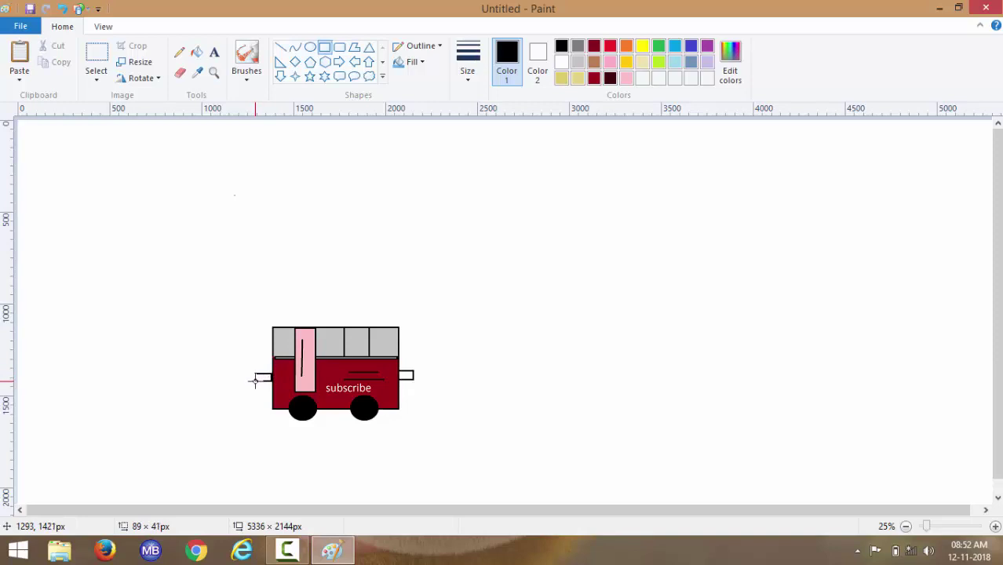
pyautogui.moveTo(257, 383); pyautogui.dragTo(258, 382)
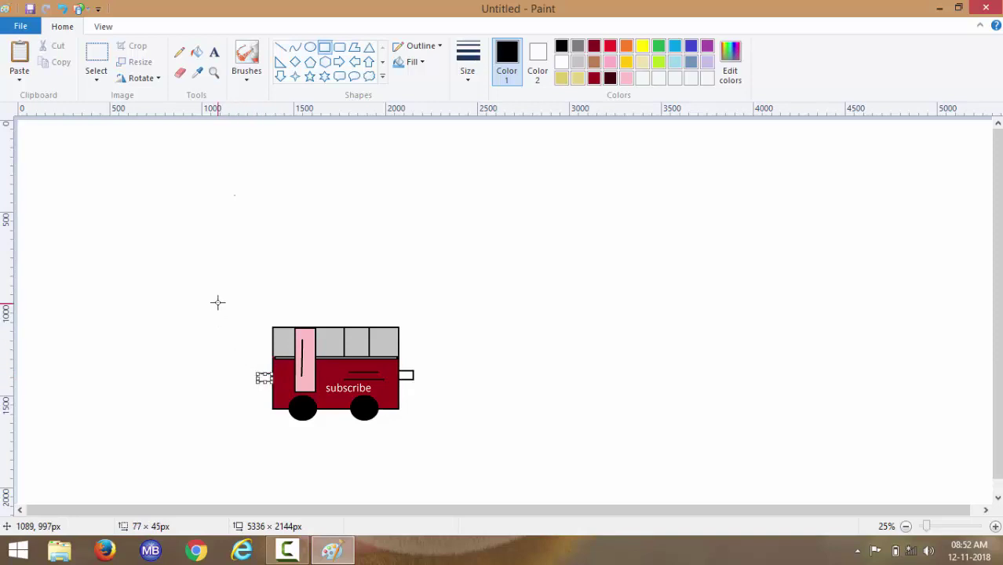
pyautogui.click(235, 271)
# Try to duplicate the vehicle together with both couplings beside the original, and delete the copy.
pyautogui.click(97, 55)
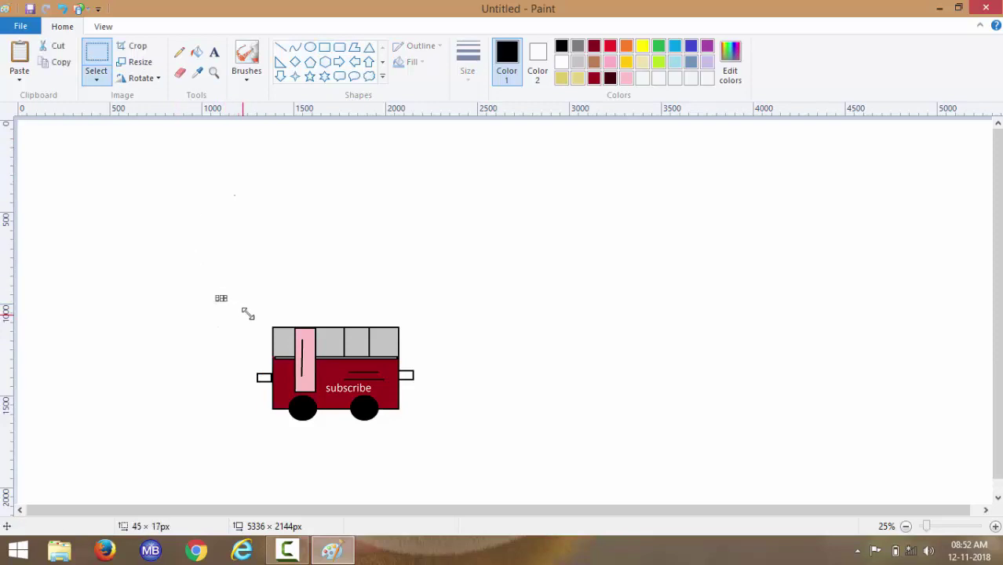
pyautogui.moveTo(248, 312); pyautogui.dragTo(386, 436)
pyautogui.click(244, 403)
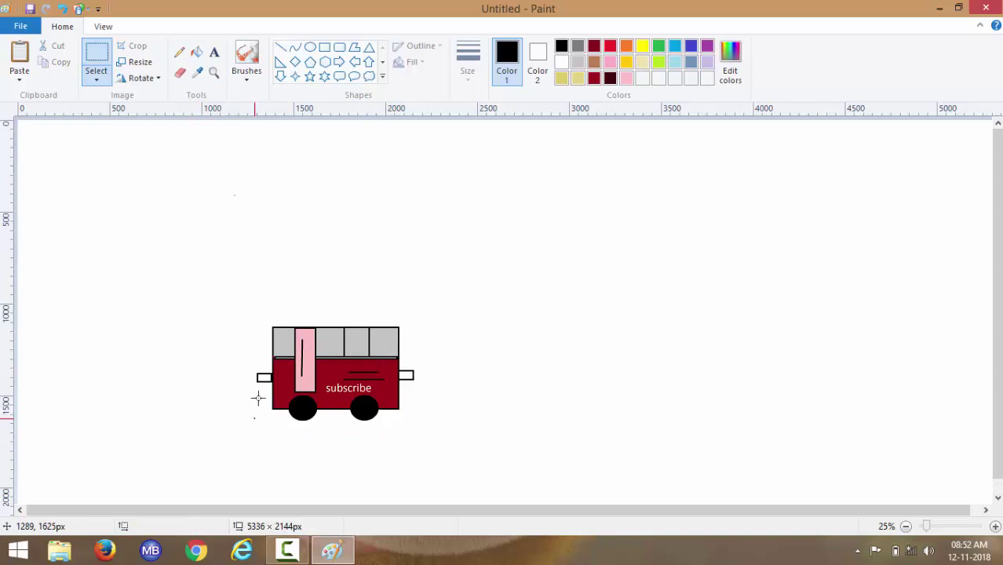
pyautogui.moveTo(254, 418); pyautogui.dragTo(416, 317)
pyautogui.click(240, 363)
pyautogui.moveTo(254, 428); pyautogui.dragTo(415, 317)
pyautogui.rightClick(381, 333)
pyautogui.rightClick(396, 359)
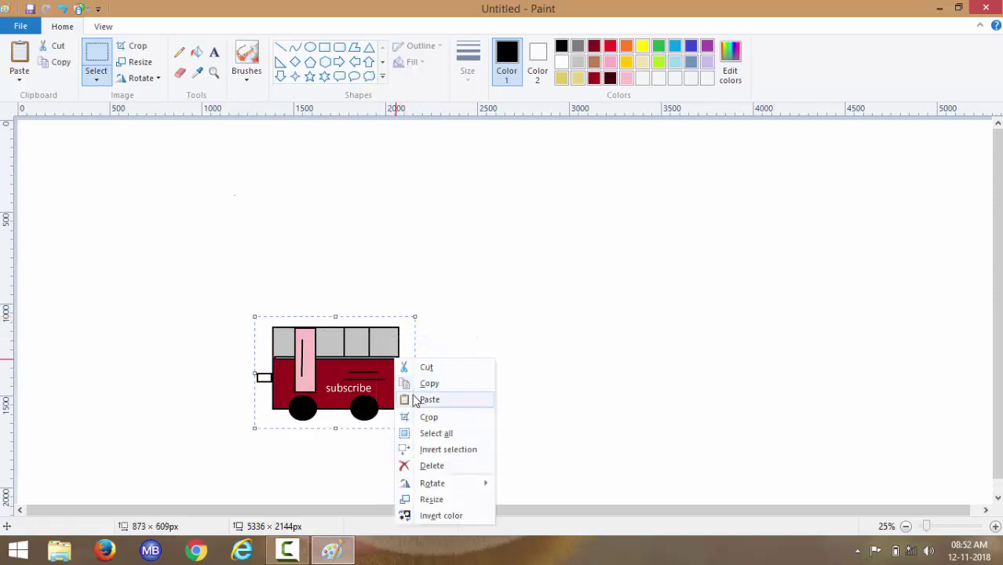
pyautogui.click(415, 401)
pyautogui.moveTo(116, 245); pyautogui.dragTo(503, 382)
pyautogui.press('Delete')
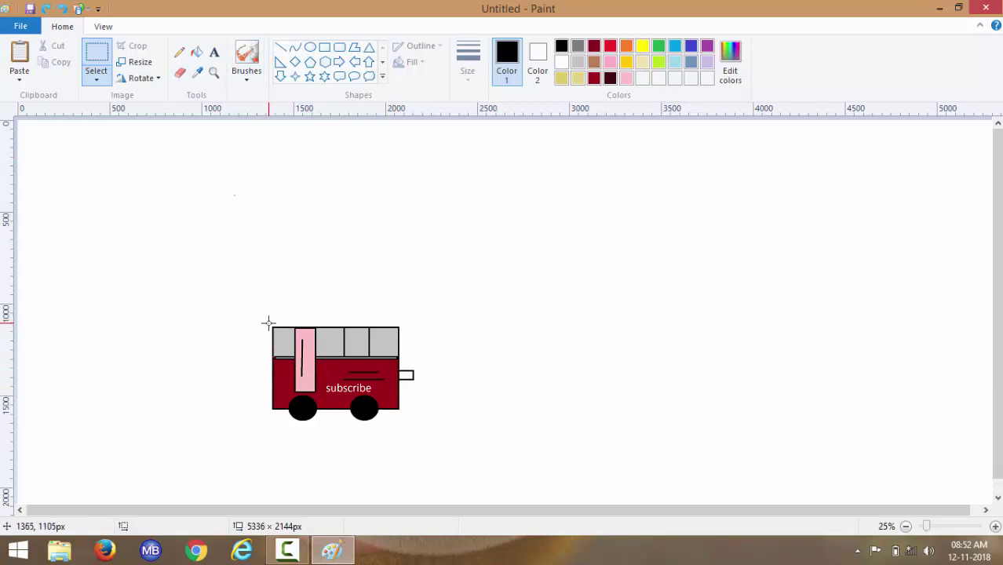
# Draw a black-outlined coupling rectangle about 81 × 49 px on the vehicle's left side.
pyautogui.click(324, 47)
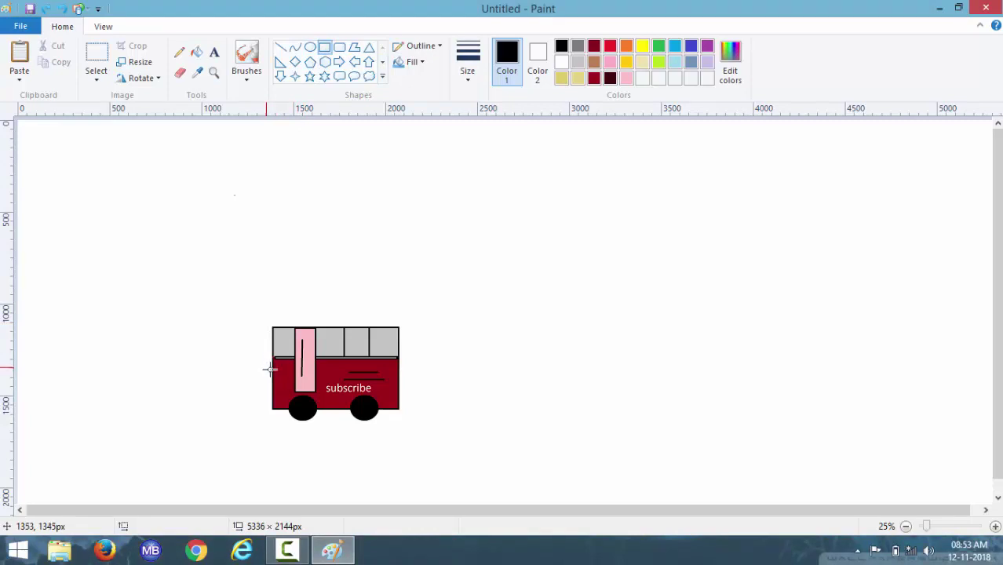
pyautogui.moveTo(274, 370); pyautogui.dragTo(257, 380)
pyautogui.moveTo(256, 378); pyautogui.dragTo(257, 378)
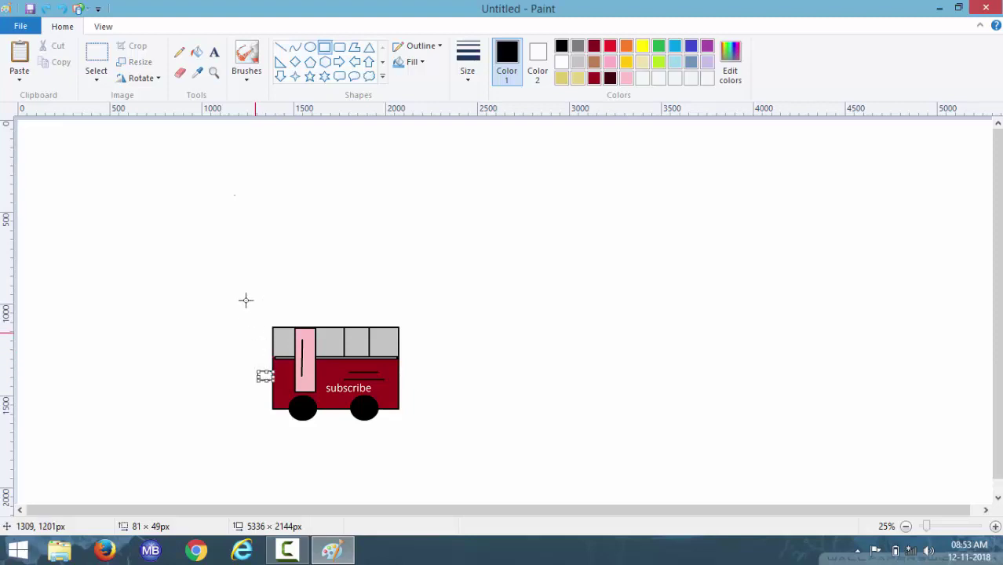
# Try to duplicate the vehicle with its single left coupling beside the original, and delete the copy.
pyautogui.click(96, 54)
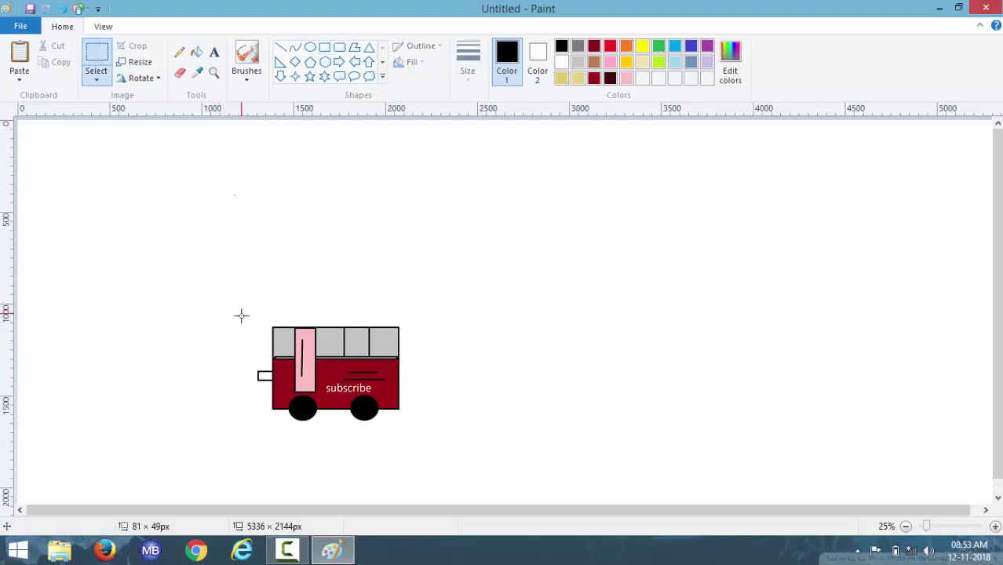
pyautogui.moveTo(243, 322)
pyautogui.mouseDown()
pyautogui.moveTo(333, 360)
pyautogui.moveTo(409, 416)
pyautogui.moveTo(373, 417)
pyautogui.moveTo(279, 373)
pyautogui.moveTo(258, 316)
pyautogui.mouseUp()
pyautogui.click(213, 326)
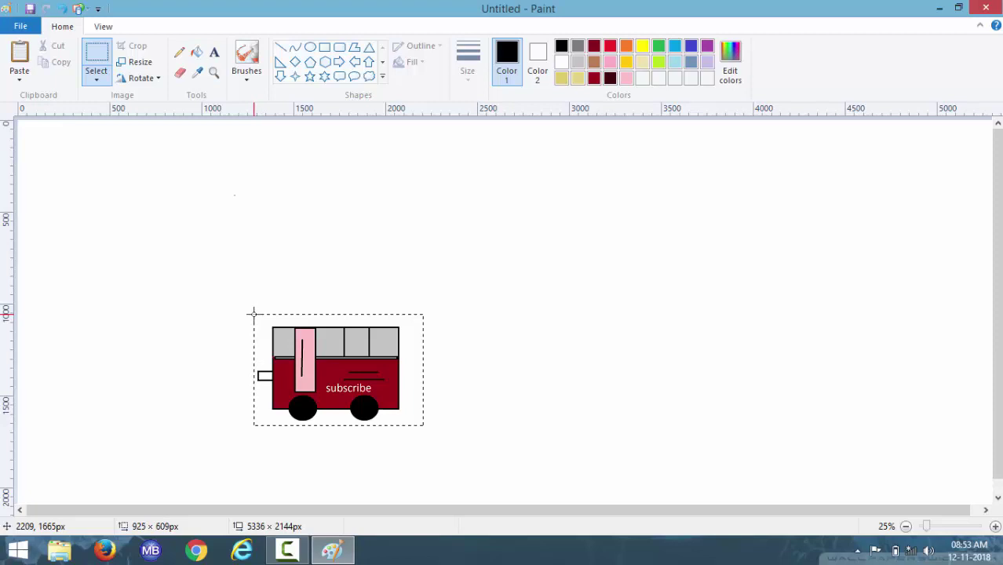
pyautogui.moveTo(256, 315); pyautogui.dragTo(255, 315)
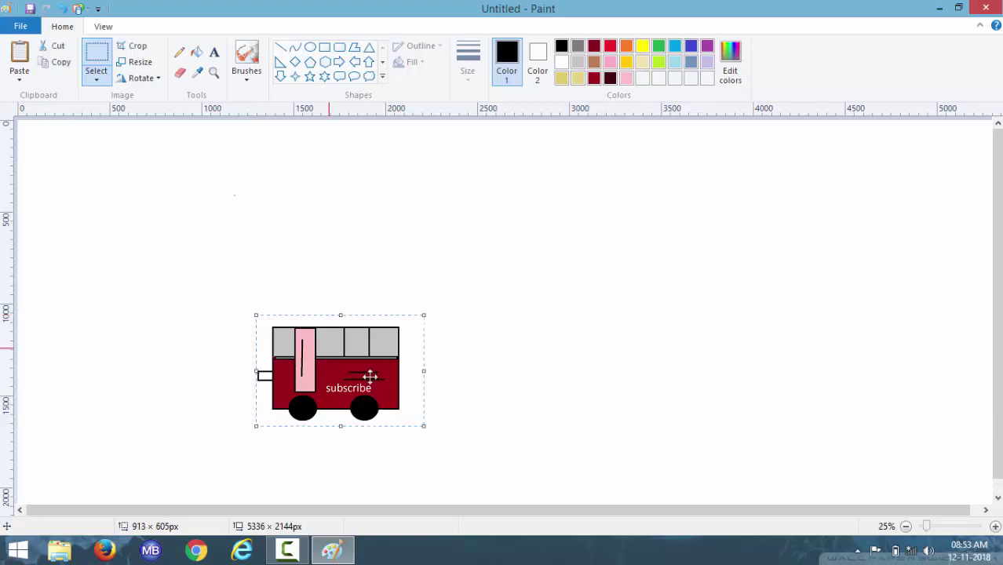
pyautogui.rightClick(372, 376)
pyautogui.click(389, 235)
pyautogui.rightClick(387, 228)
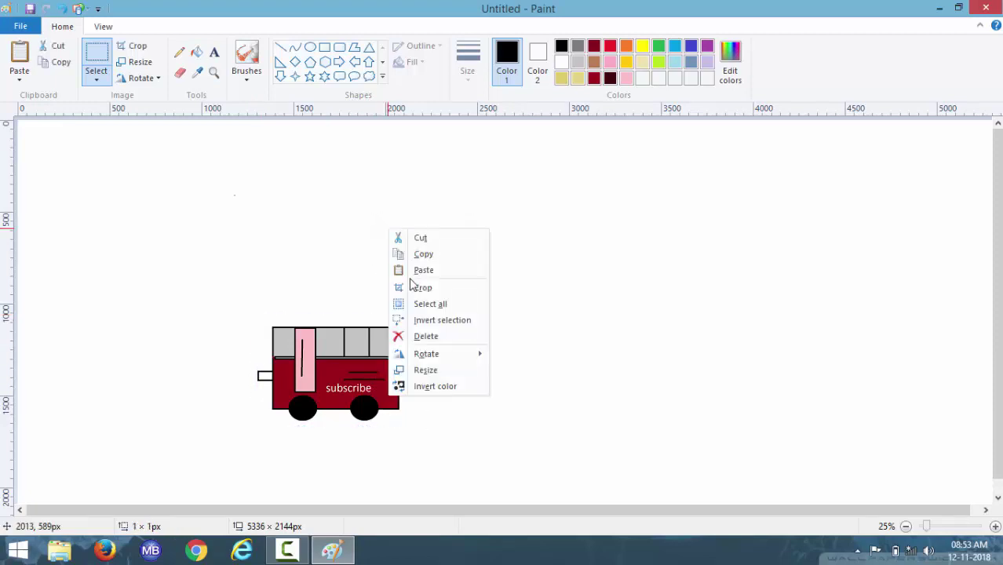
pyautogui.click(420, 268)
pyautogui.moveTo(94, 192); pyautogui.dragTo(515, 370)
pyautogui.press('Delete')
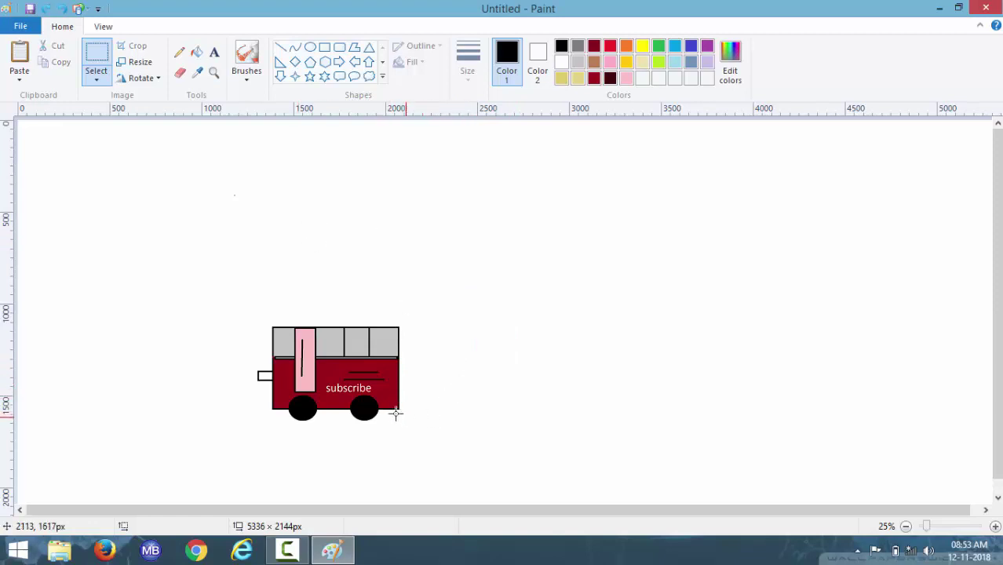
# Copy the vehicle with its coupling, and attach the duplicate to the original's right side as a second car.
pyautogui.moveTo(408, 419); pyautogui.dragTo(369, 400)
pyautogui.moveTo(440, 428); pyautogui.dragTo(257, 311)
pyautogui.rightClick(353, 333)
pyautogui.click(379, 358)
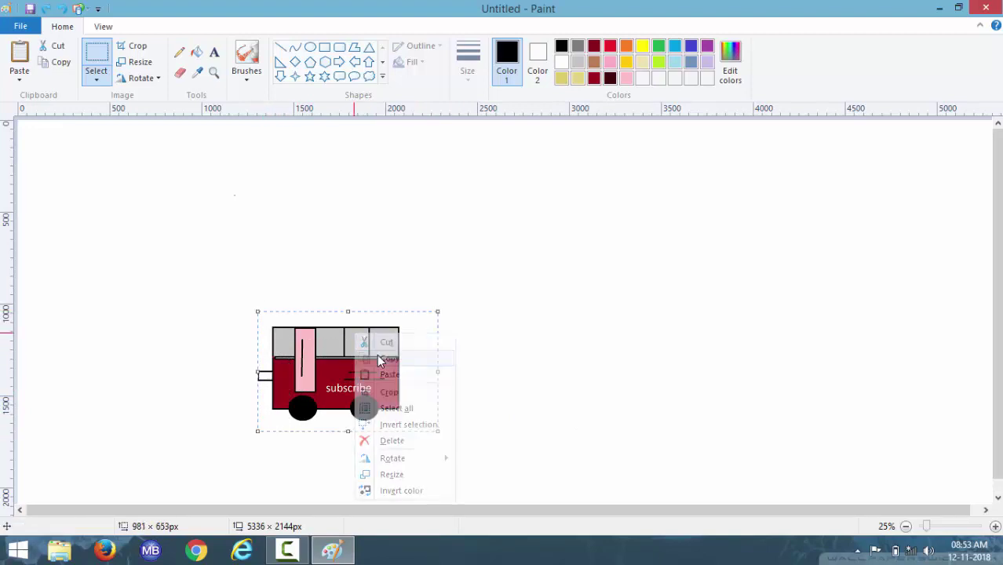
pyautogui.rightClick(380, 354)
pyautogui.click(404, 395)
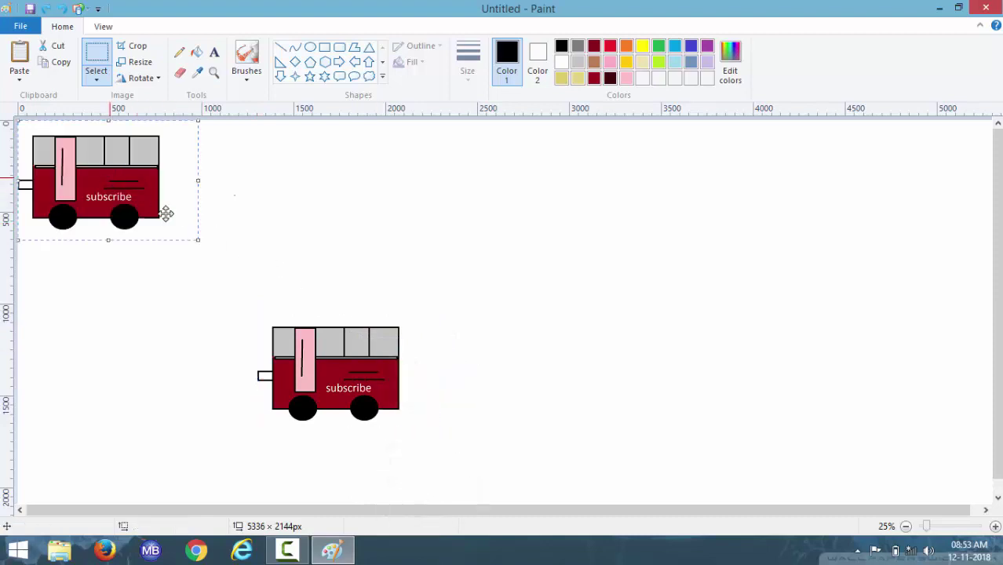
pyautogui.moveTo(165, 213); pyautogui.dragTo(490, 367)
pyautogui.rightClick(510, 366)
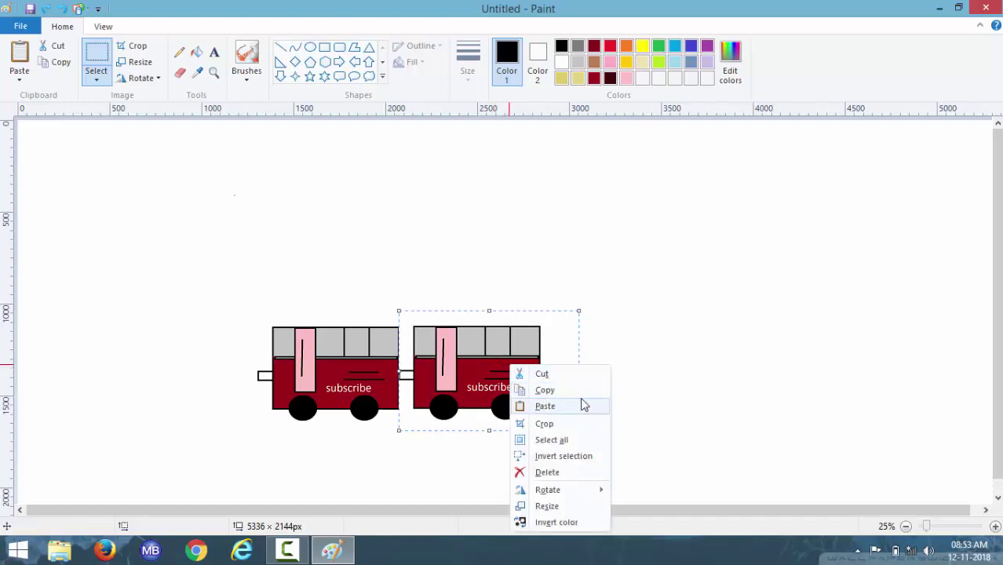
pyautogui.click(683, 384)
pyautogui.click(671, 360)
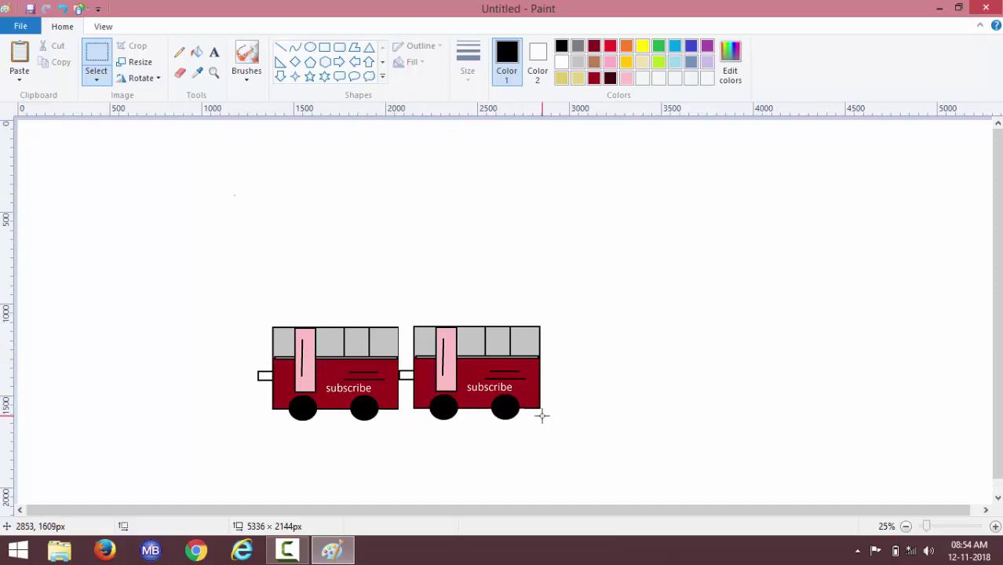
# Copy the second car with its coupling, and attach the duplicate to its right side as a third car.
pyautogui.moveTo(542, 416); pyautogui.dragTo(412, 403)
pyautogui.moveTo(569, 431); pyautogui.dragTo(404, 312)
pyautogui.rightClick(478, 347)
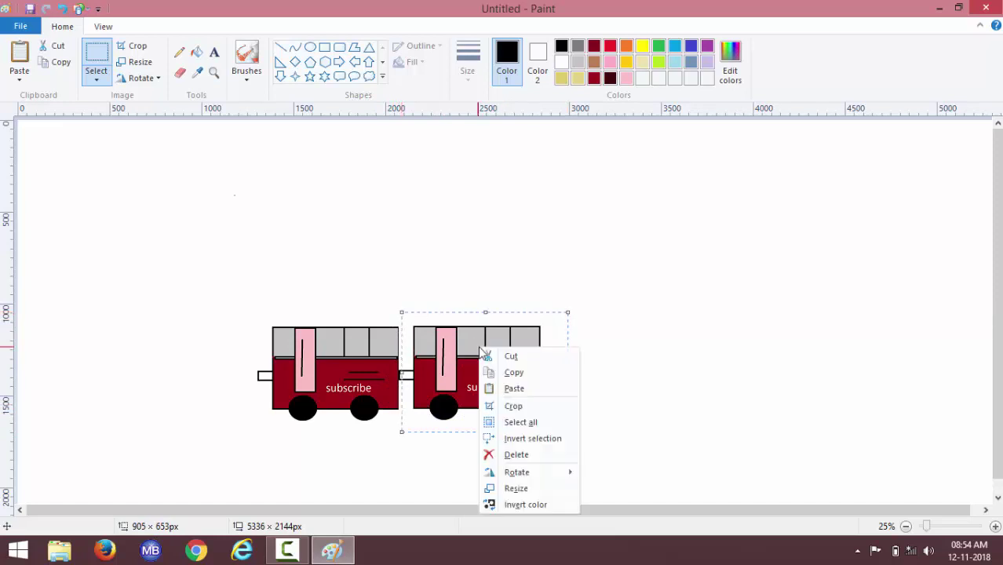
pyautogui.rightClick(507, 208)
pyautogui.click(541, 230)
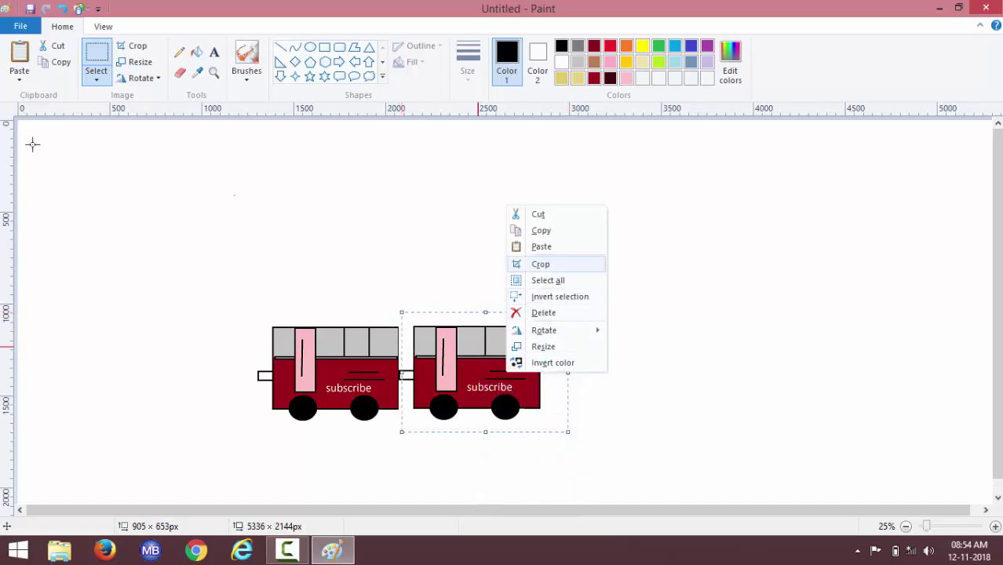
pyautogui.hotkey('ctrl', 'v')
pyautogui.moveTo(37, 161); pyautogui.dragTo(168, 206)
pyautogui.moveTo(450, 273); pyautogui.dragTo(559, 350)
# Paste two more copies of the car, and line them up behind the third as the fourth and fifth cars.
pyautogui.rightClick(632, 350)
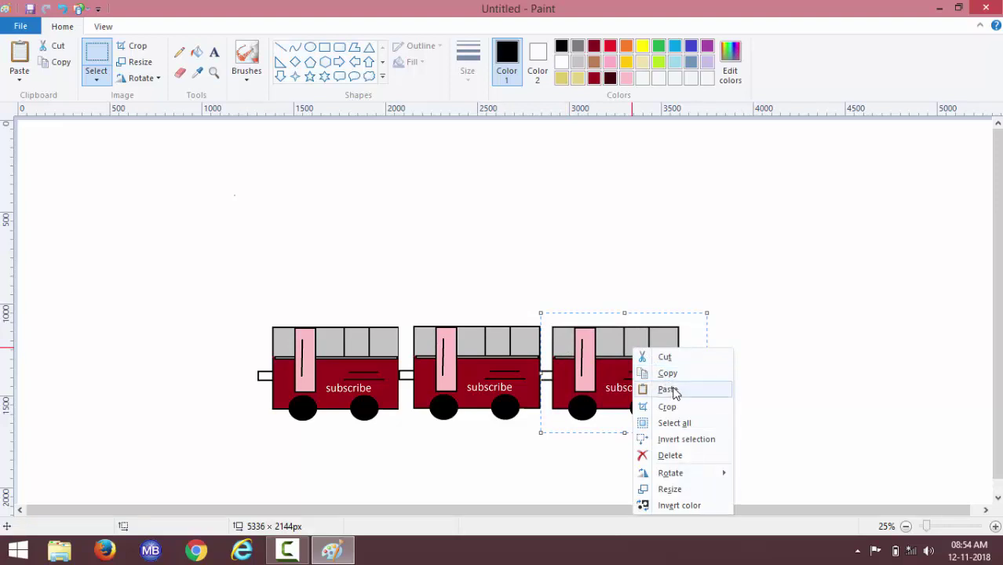
pyautogui.click(668, 389)
pyautogui.moveTo(111, 183); pyautogui.dragTo(775, 373)
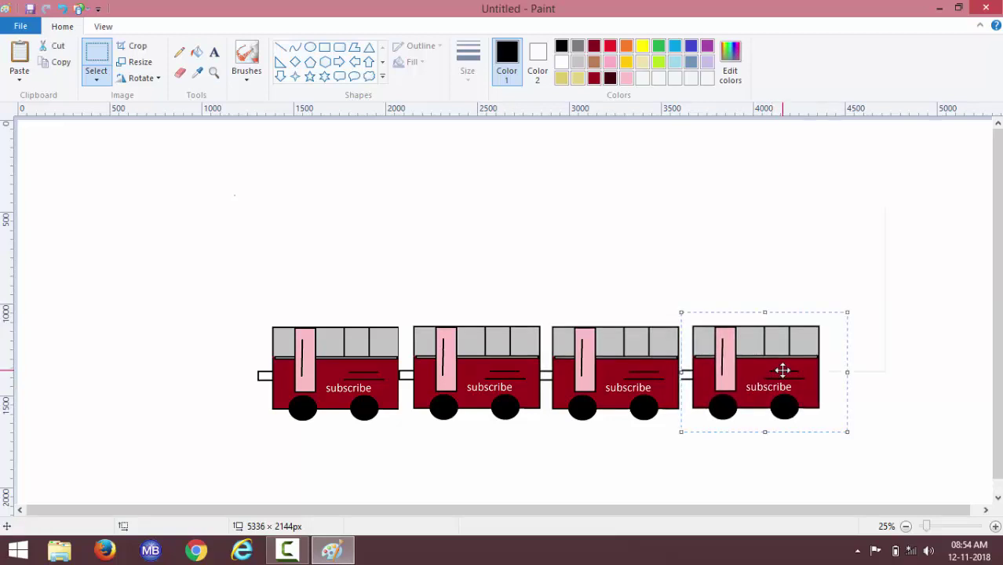
pyautogui.rightClick(784, 369)
pyautogui.click(824, 245)
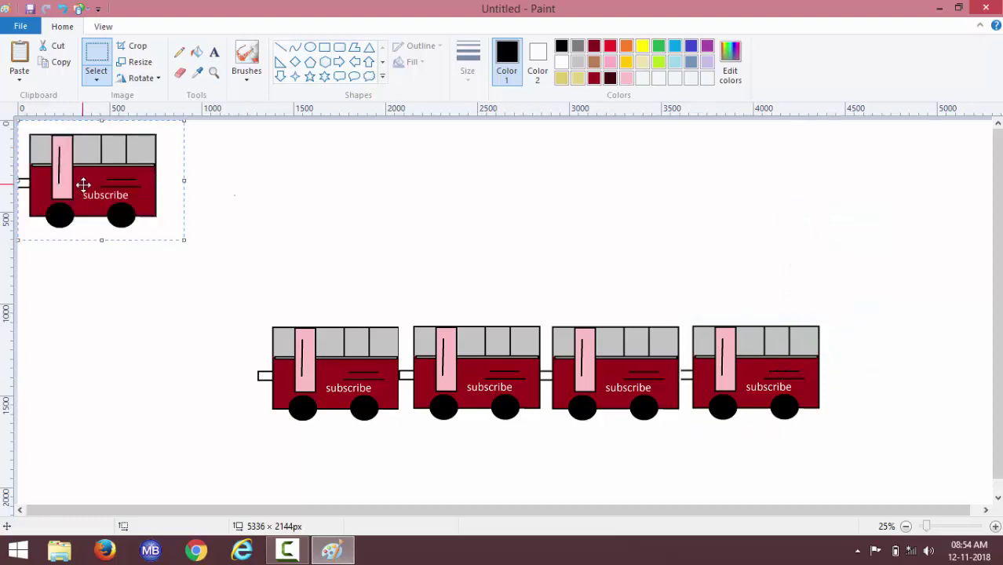
pyautogui.moveTo(80, 179); pyautogui.dragTo(886, 370)
pyautogui.click(507, 197)
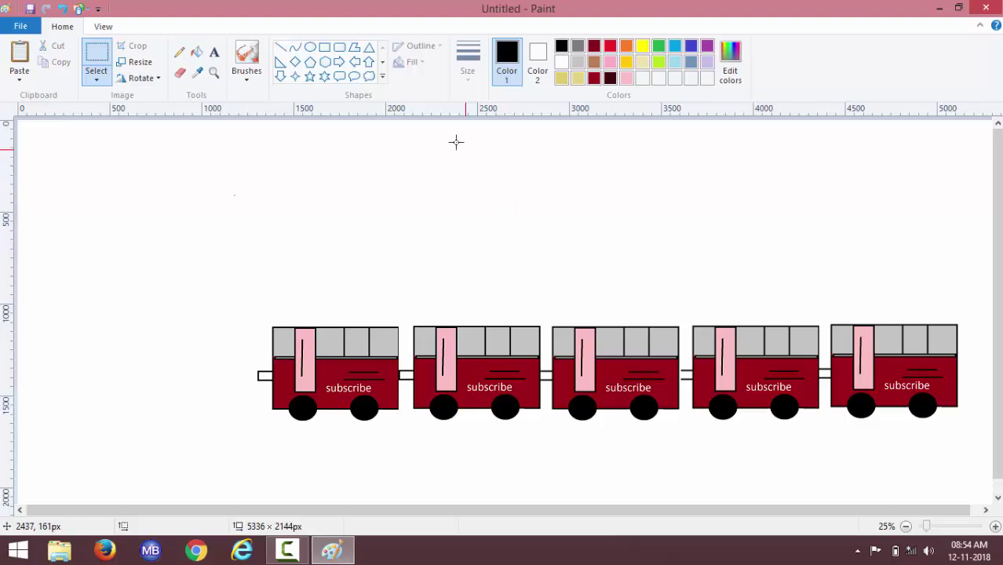
# Define a custom pale blue colour with red 188, green 231 and blue 241 as the drawing colour.
pyautogui.click(675, 64)
pyautogui.click(727, 66)
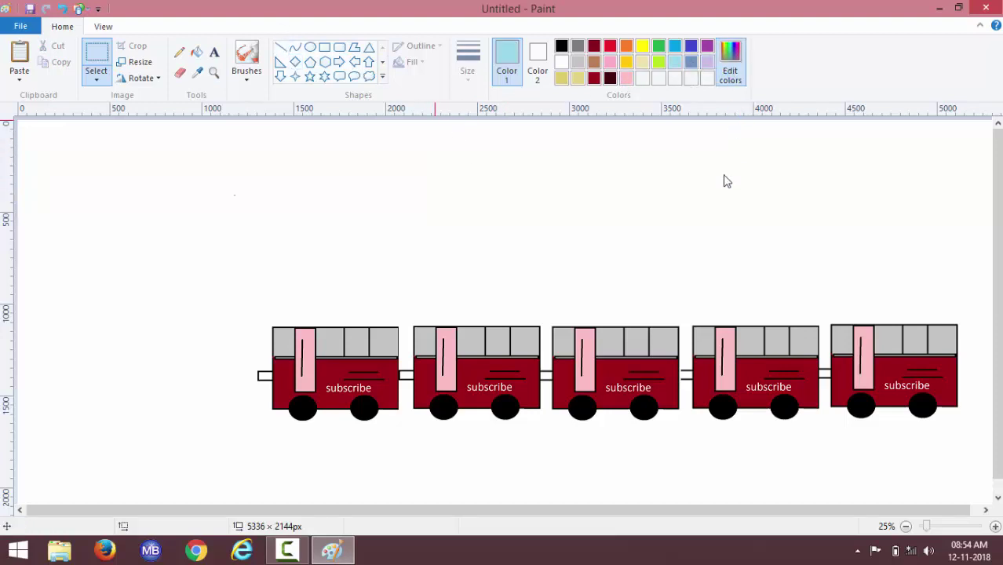
pyautogui.click(653, 195)
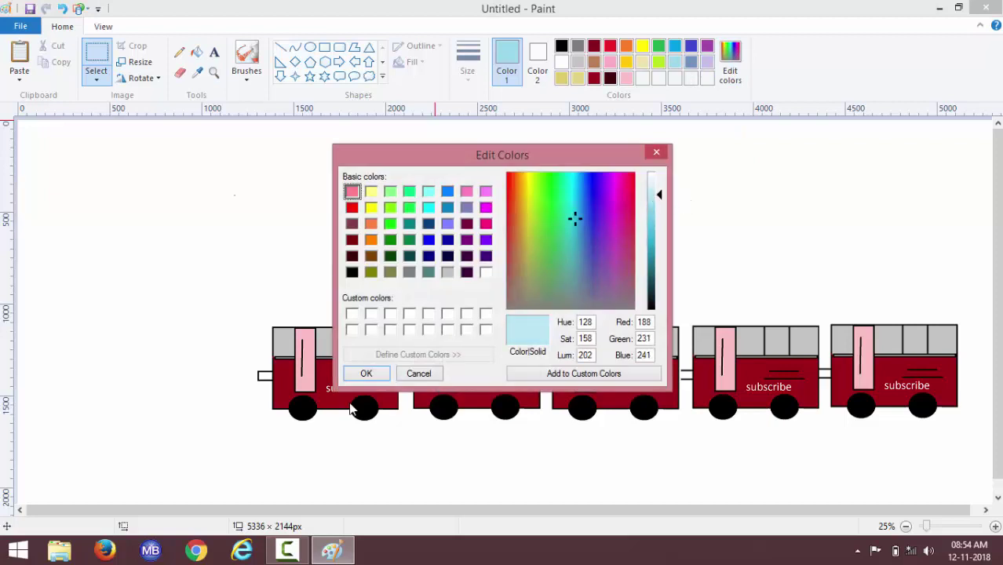
pyautogui.click(361, 374)
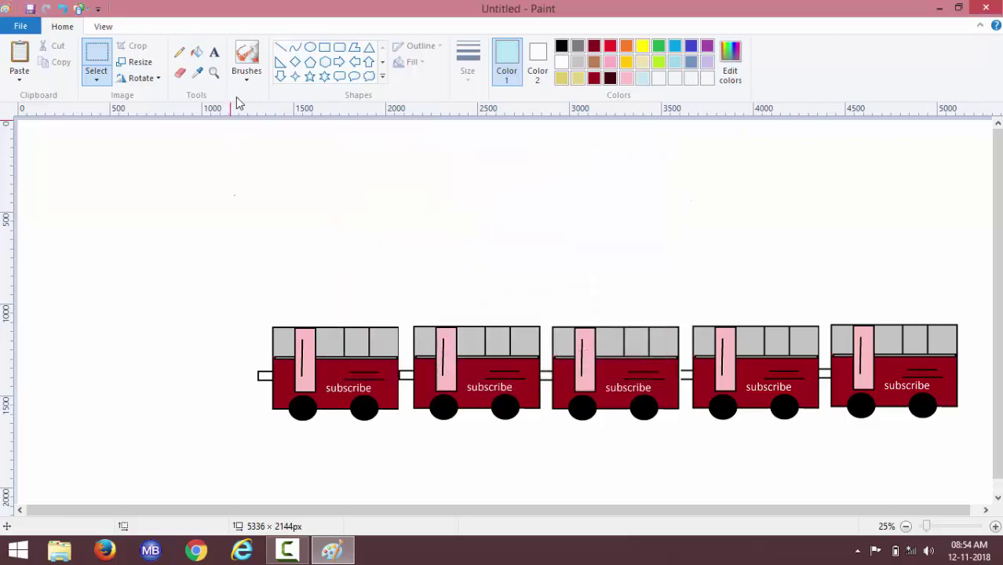
# Fill all the windows of the second and fourth cars with the custom pale blue.
pyautogui.click(198, 53)
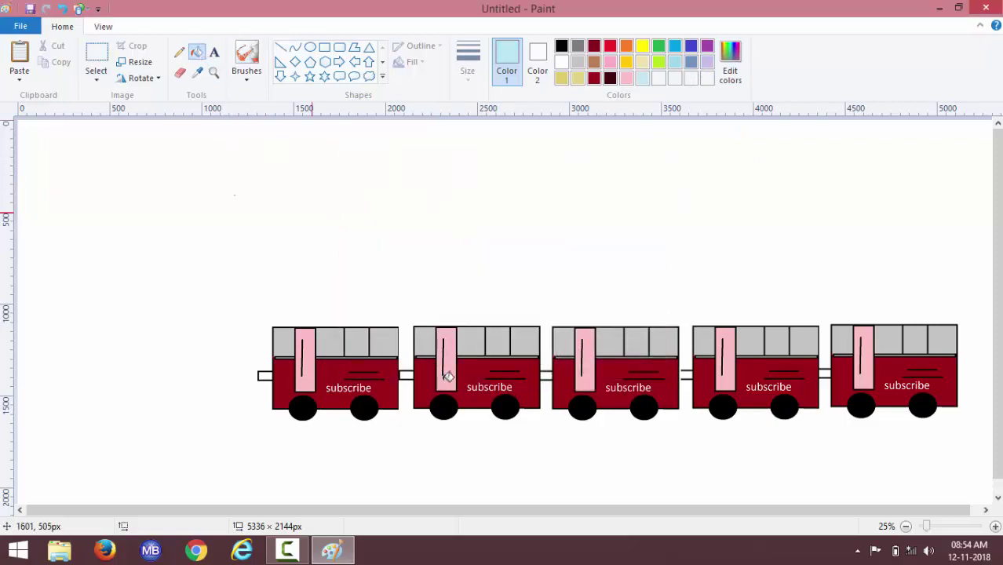
pyautogui.click(475, 339)
pyautogui.click(497, 338)
pyautogui.click(521, 338)
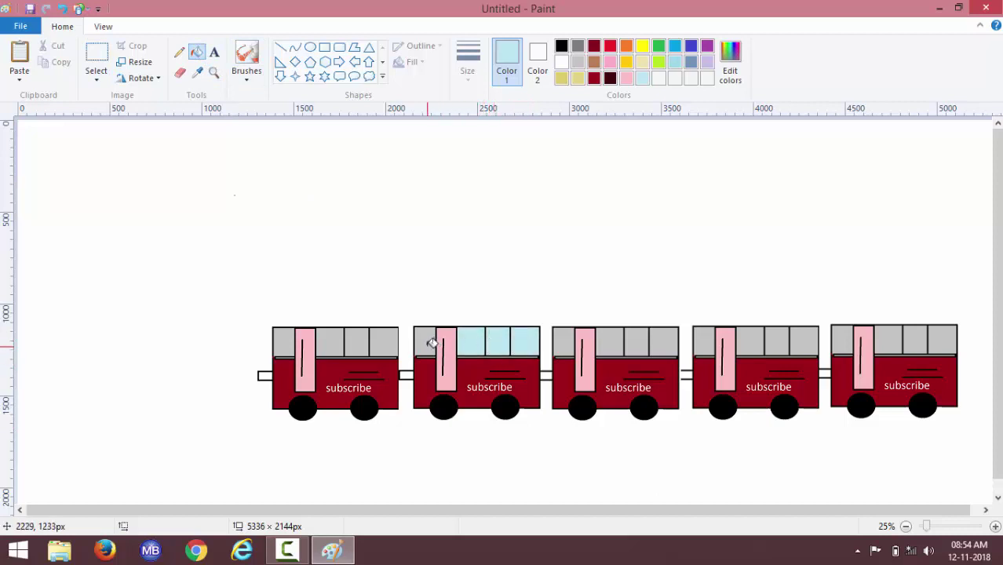
pyautogui.click(429, 342)
pyautogui.click(804, 341)
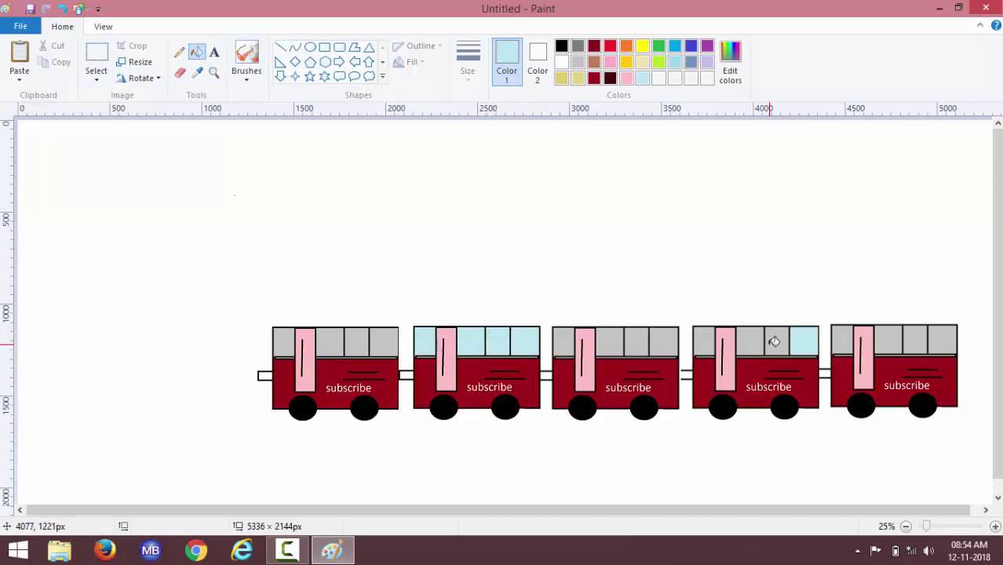
pyautogui.click(774, 340)
pyautogui.click(751, 340)
pyautogui.click(704, 341)
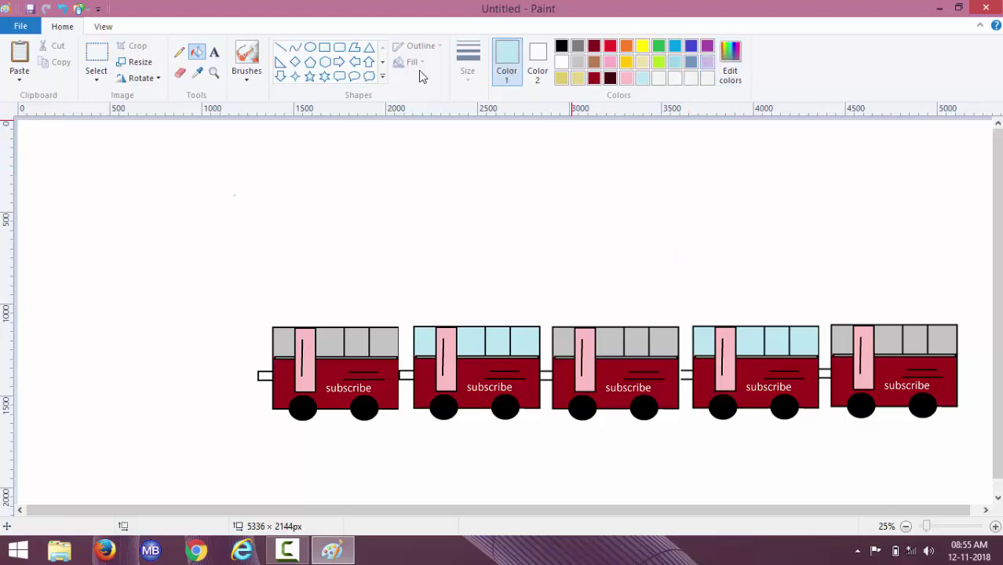
# Draw a black-outlined rectangle about 617 × 457 px against the first car's left coupling as the locomotive body.
pyautogui.click(325, 48)
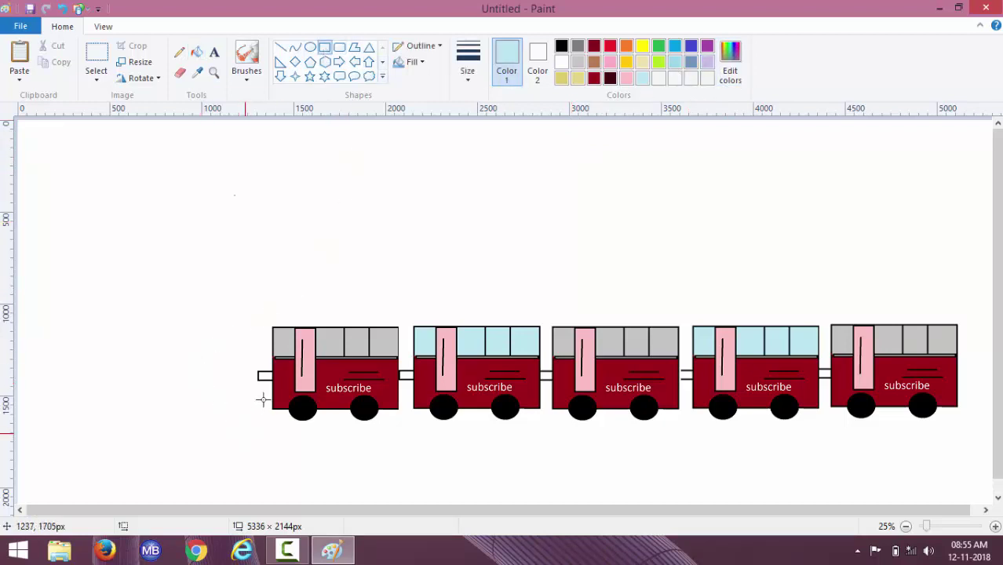
pyautogui.moveTo(256, 410); pyautogui.dragTo(141, 326)
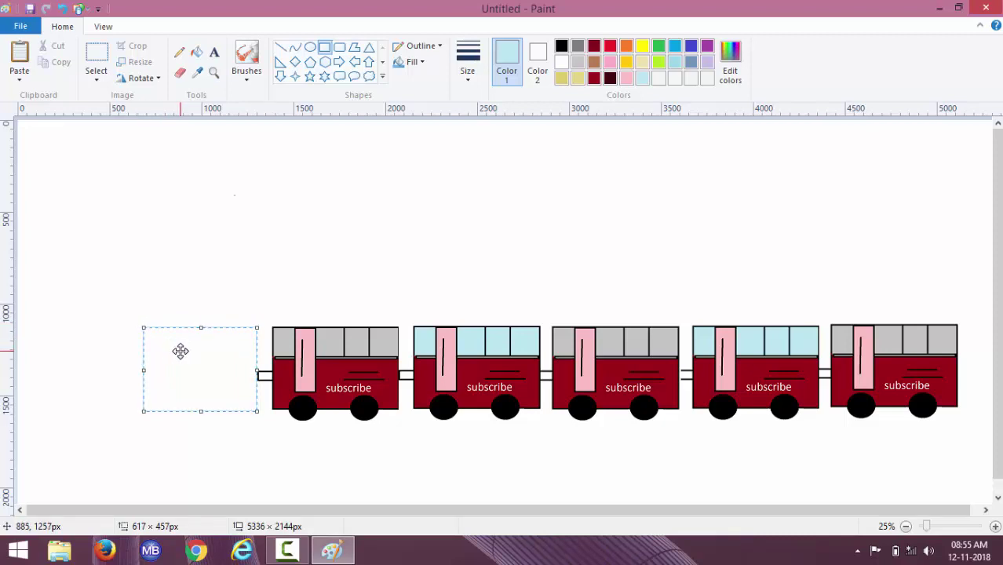
pyautogui.click(562, 45)
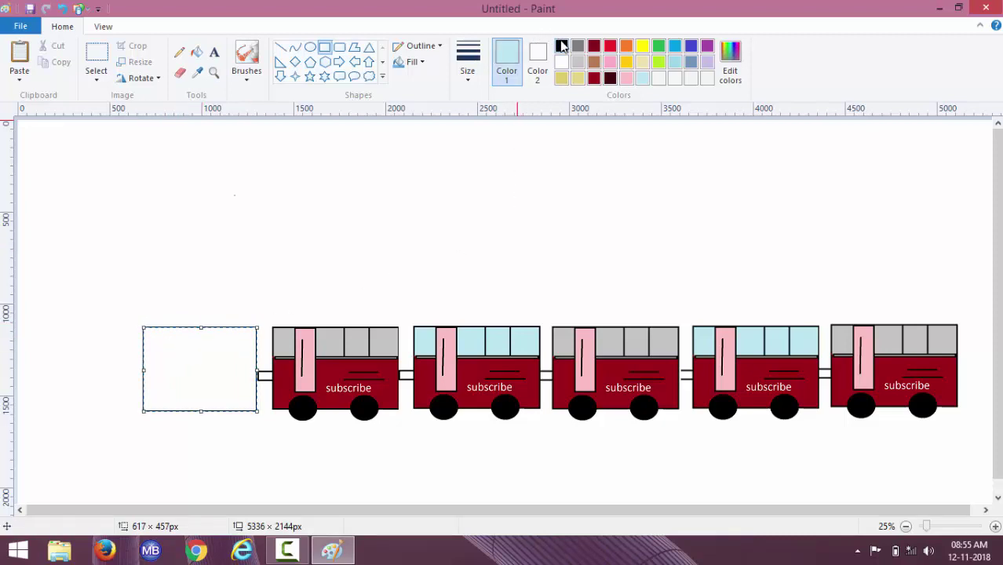
pyautogui.click(440, 150)
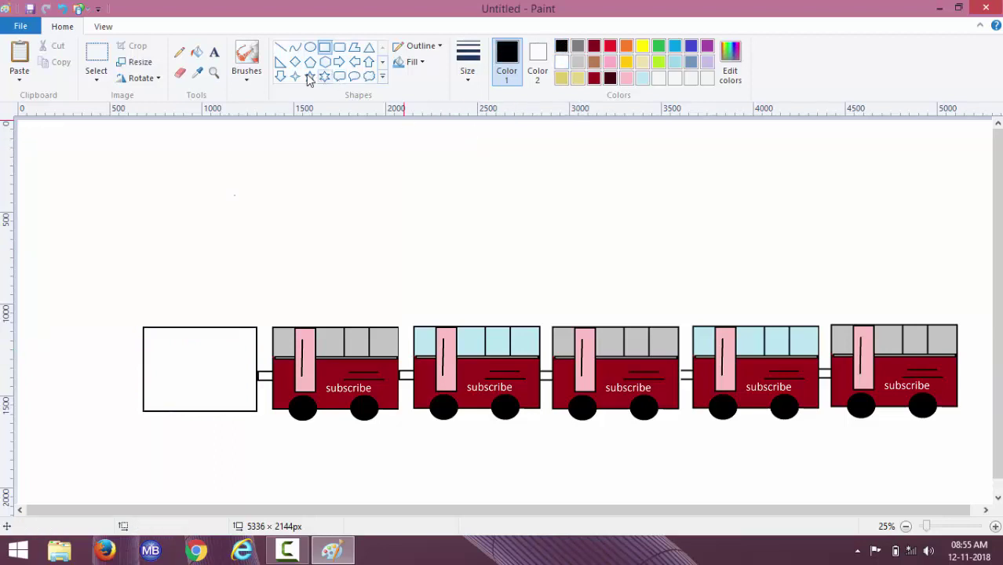
# Erase two wheel gaps in the locomotive rectangle's lower edge, and delete its left edge.
pyautogui.click(181, 74)
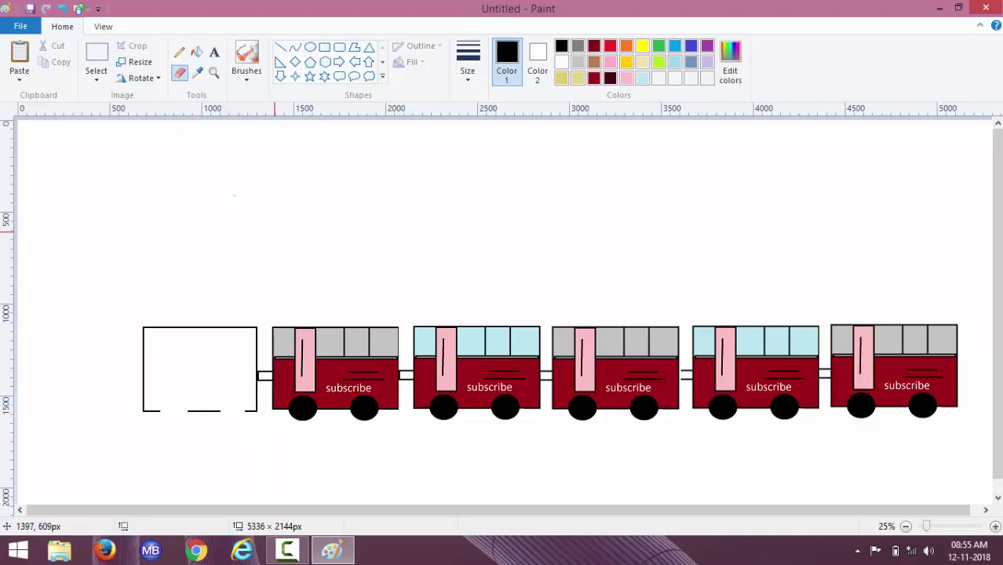
pyautogui.click(96, 52)
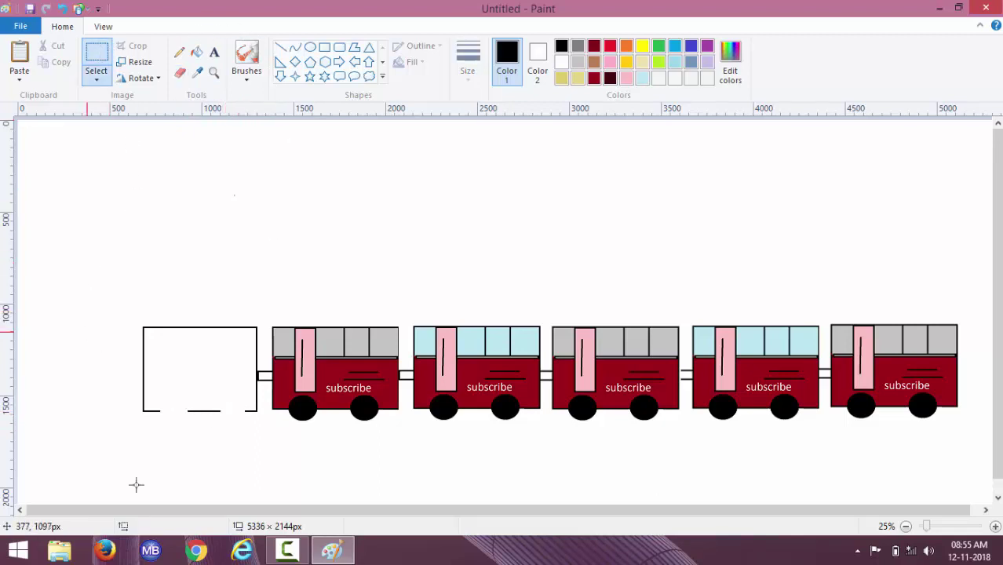
pyautogui.moveTo(128, 434); pyautogui.dragTo(152, 300)
pyautogui.rightClick(139, 303)
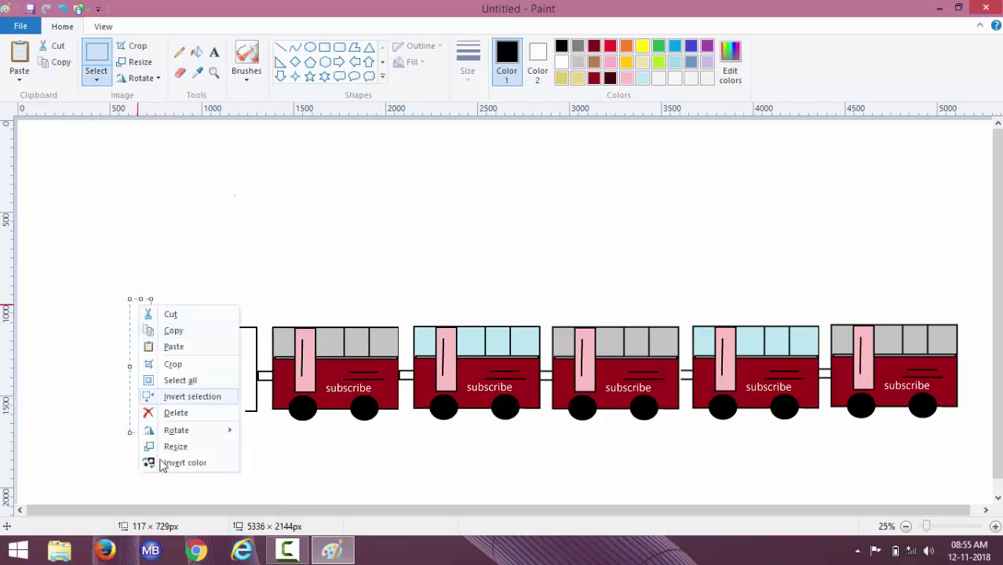
pyautogui.click(166, 416)
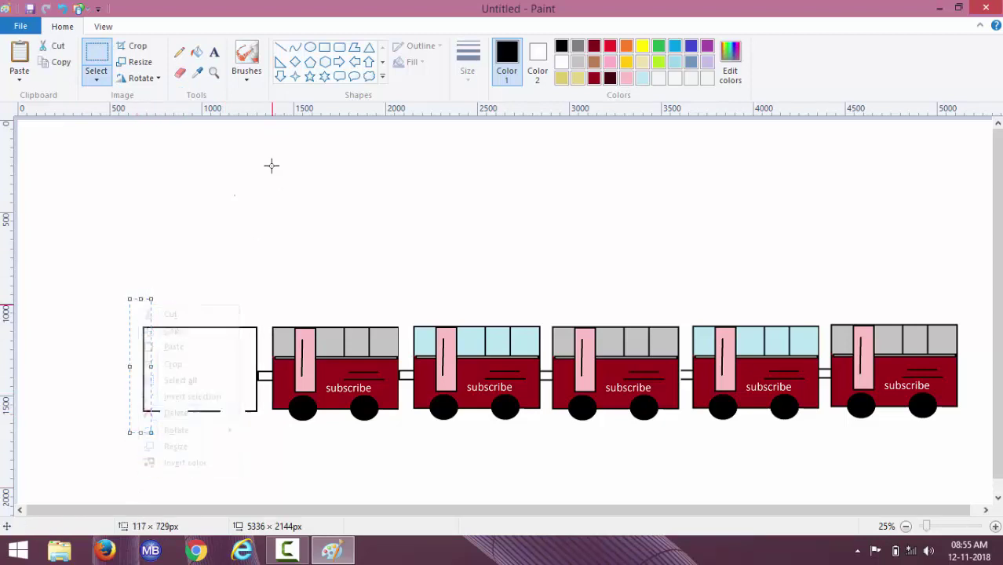
# Draw a pointed, curved nose closing the locomotive's open left end, and erase stray ends of the lower edge around the wheel gaps.
pyautogui.click(295, 46)
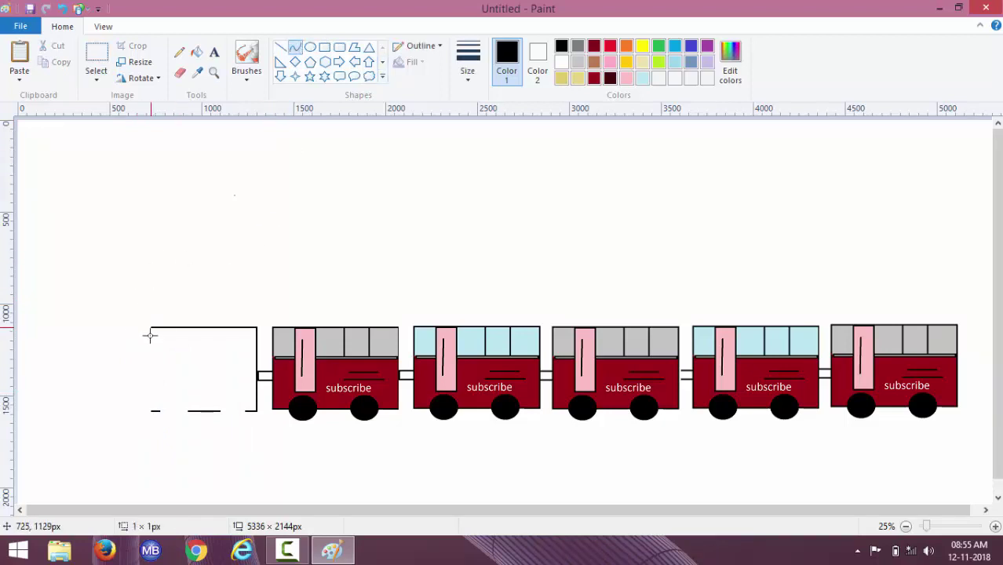
pyautogui.moveTo(151, 336); pyautogui.dragTo(33, 410)
pyautogui.click(32, 410)
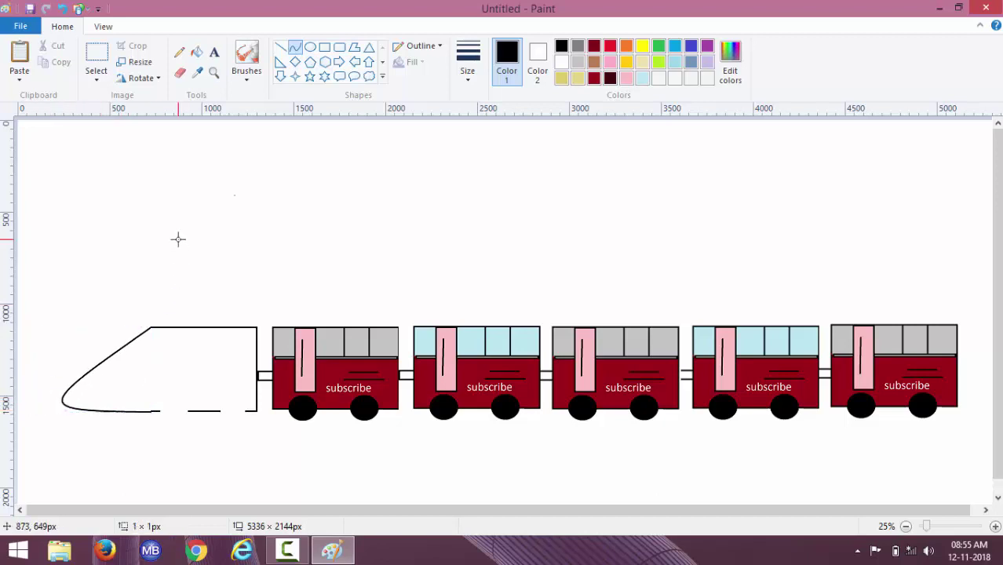
pyautogui.click(180, 72)
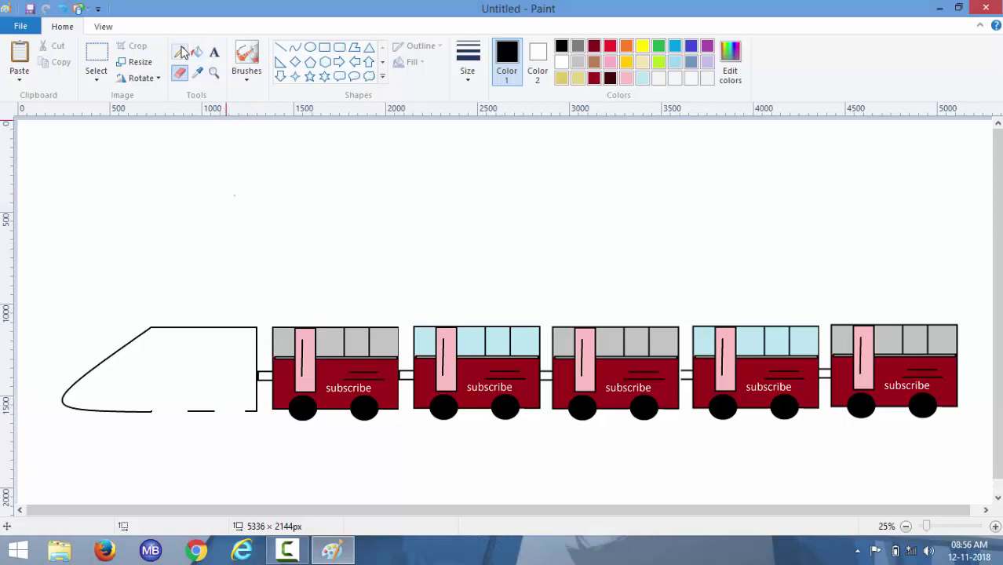
pyautogui.click(311, 48)
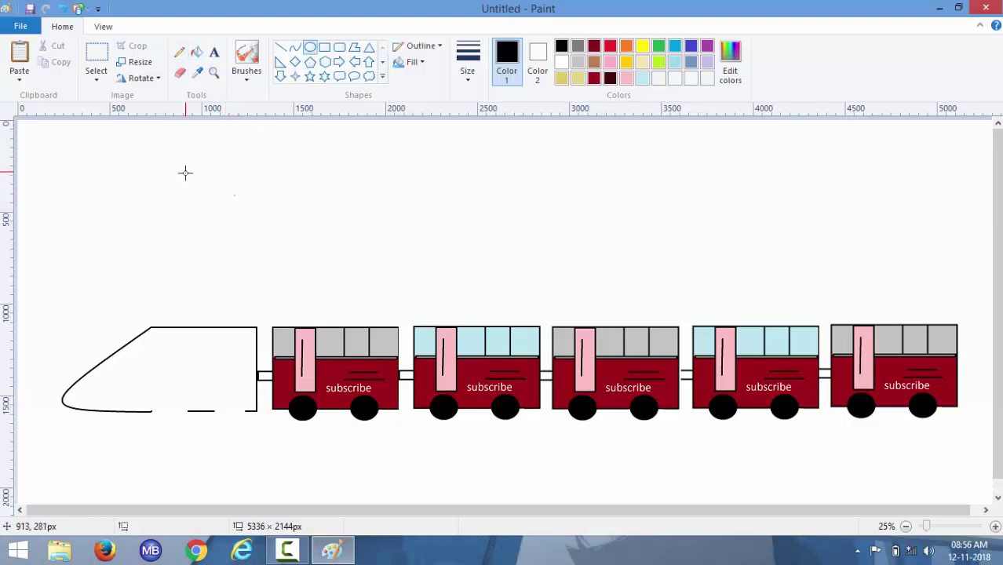
pyautogui.moveTo(185, 171)
pyautogui.mouseDown()
pyautogui.moveTo(226, 215)
pyautogui.moveTo(204, 258)
pyautogui.moveTo(166, 417)
pyautogui.moveTo(191, 425)
pyautogui.moveTo(185, 432)
pyautogui.moveTo(152, 396)
pyautogui.moveTo(171, 412)
pyautogui.moveTo(216, 395)
pyautogui.moveTo(248, 426)
pyautogui.moveTo(228, 409)
pyautogui.mouseUp()
pyautogui.click(219, 257)
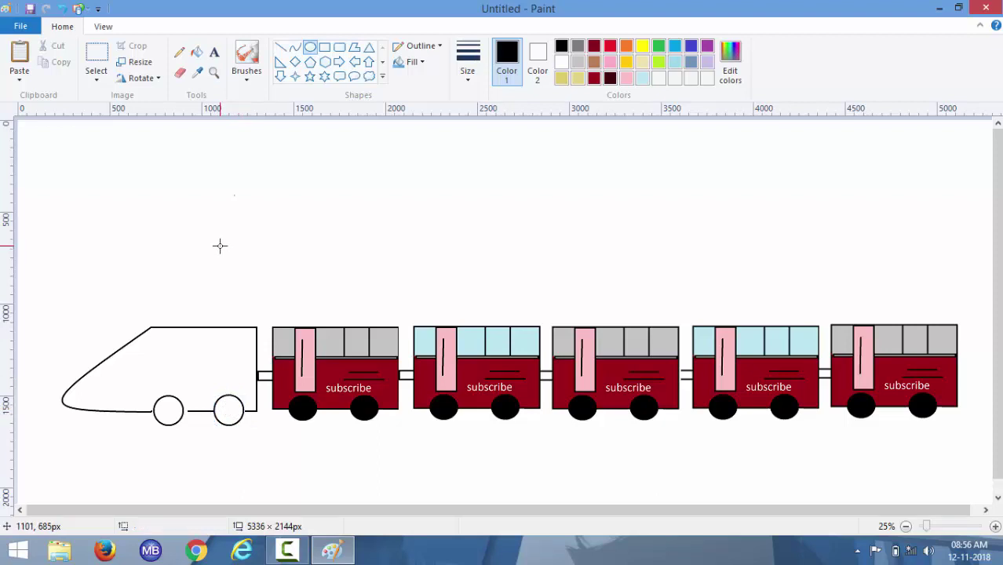
pyautogui.hotkey('ctrl', 'z')
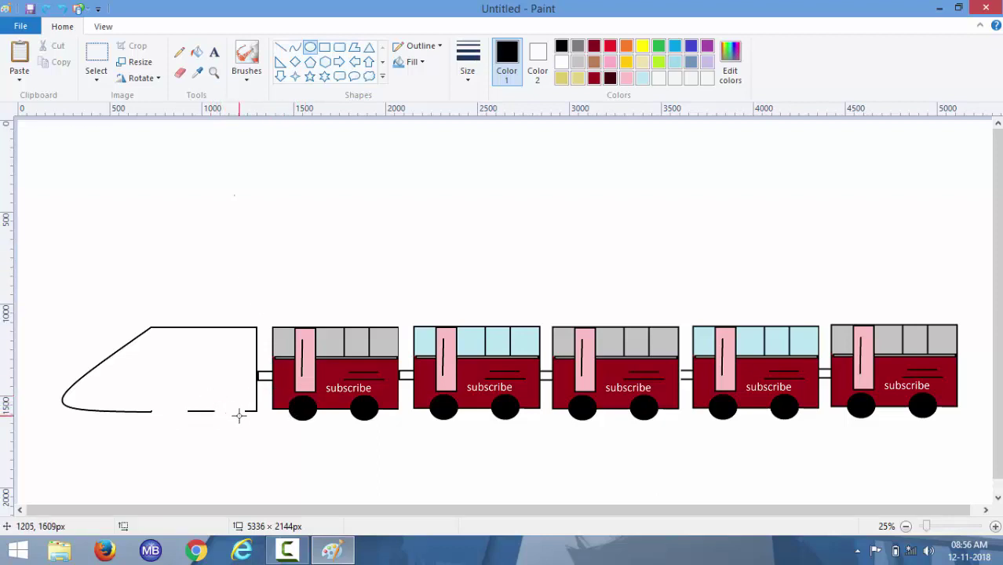
# Draw two circular wheels on the locomotive's lower edge, the rear about 145 × 141 px and the front about 149 × 145 px.
pyautogui.moveTo(239, 416)
pyautogui.mouseDown()
pyautogui.moveTo(211, 389)
pyautogui.moveTo(247, 403)
pyautogui.moveTo(230, 423)
pyautogui.mouseUp()
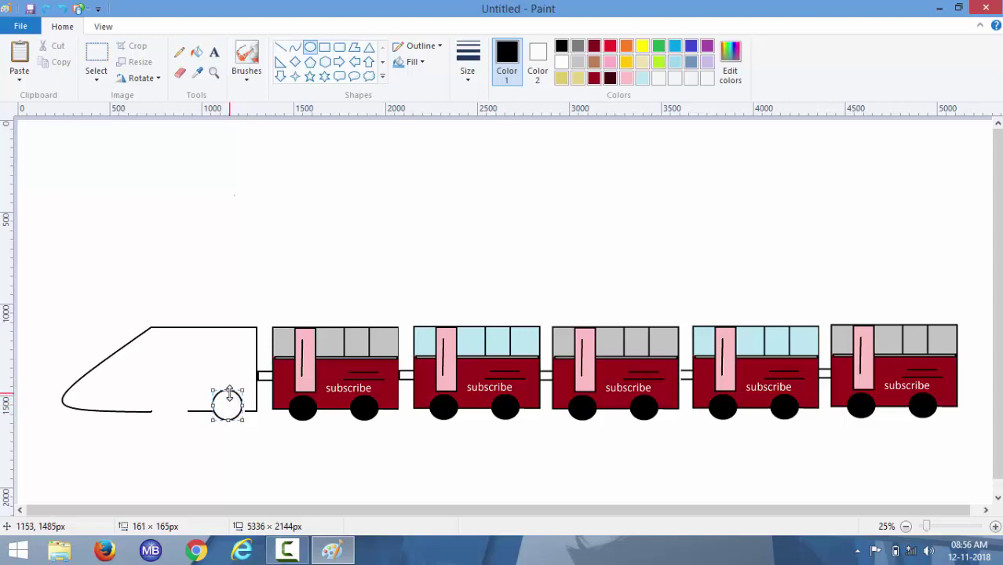
pyautogui.moveTo(230, 395)
pyautogui.mouseDown()
pyautogui.moveTo(229, 421)
pyautogui.moveTo(216, 408)
pyautogui.mouseUp()
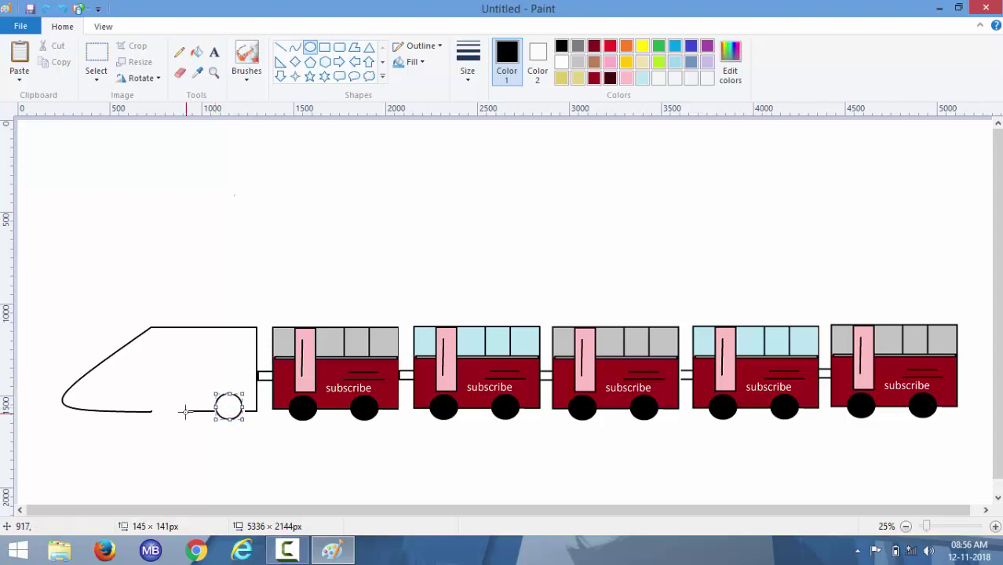
pyautogui.moveTo(152, 397)
pyautogui.mouseDown()
pyautogui.moveTo(181, 424)
pyautogui.moveTo(153, 388)
pyautogui.moveTo(164, 415)
pyautogui.moveTo(165, 406)
pyautogui.moveTo(150, 406)
pyautogui.mouseUp()
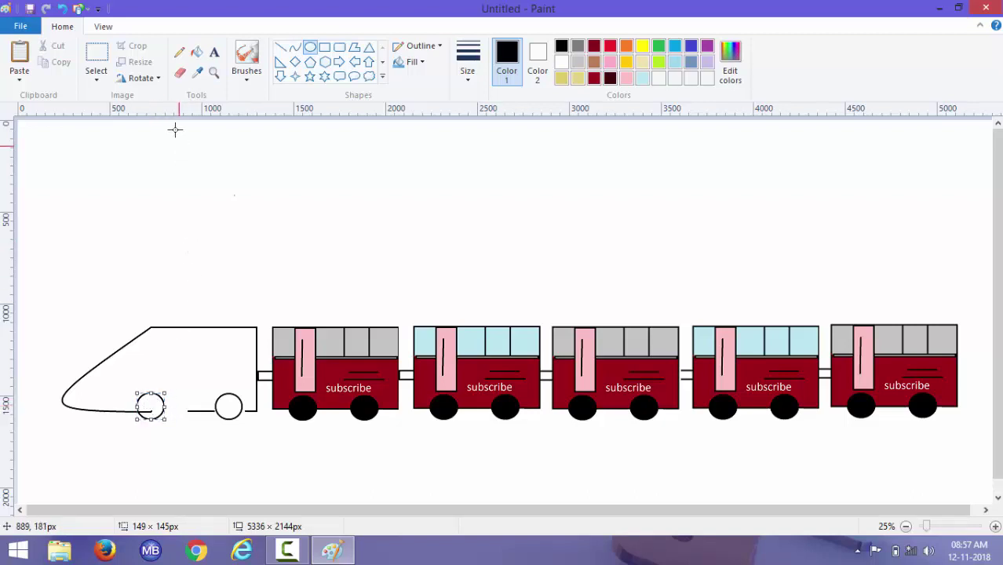
# Draw a straight line about 641 px long through both wheels to close the locomotive's lower edge.
pyautogui.click(280, 50)
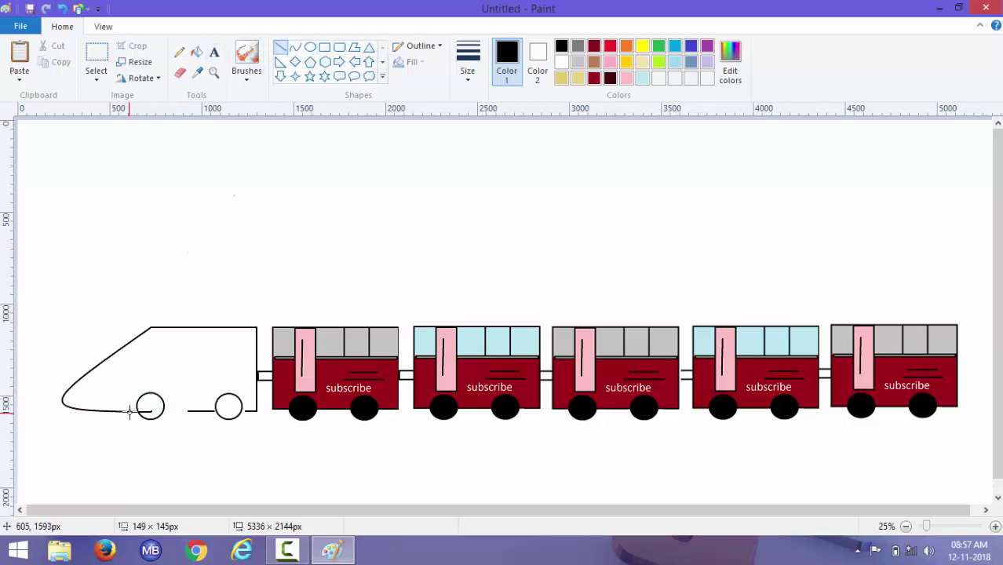
pyautogui.moveTo(129, 412); pyautogui.dragTo(246, 409)
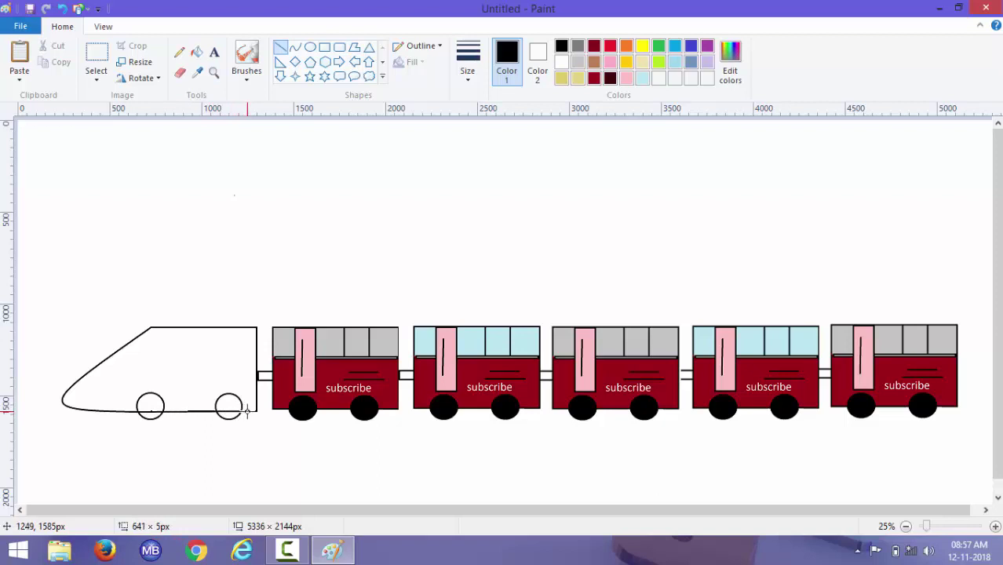
pyautogui.click(207, 327)
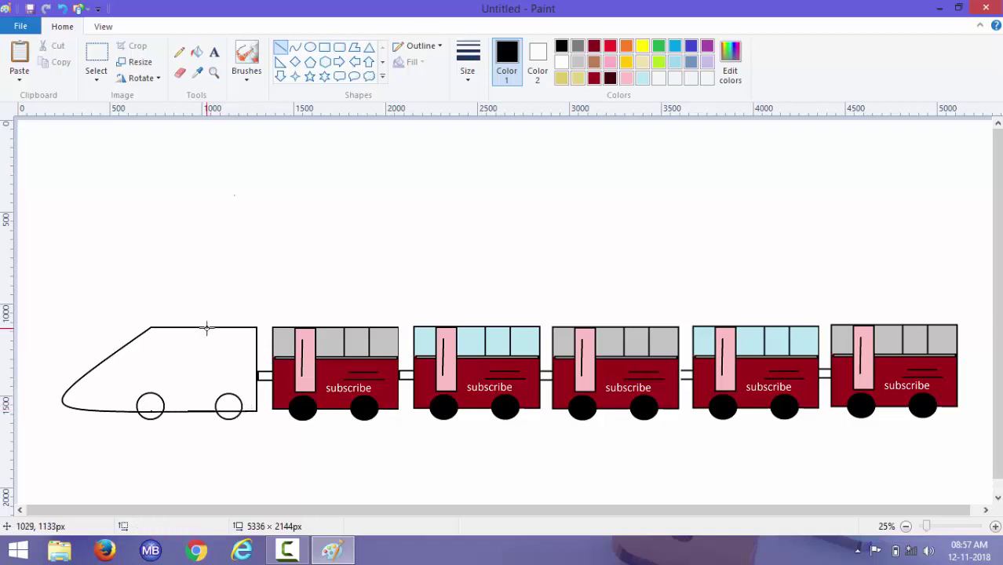
# Fill both locomotive wheels with black.
pyautogui.click(196, 52)
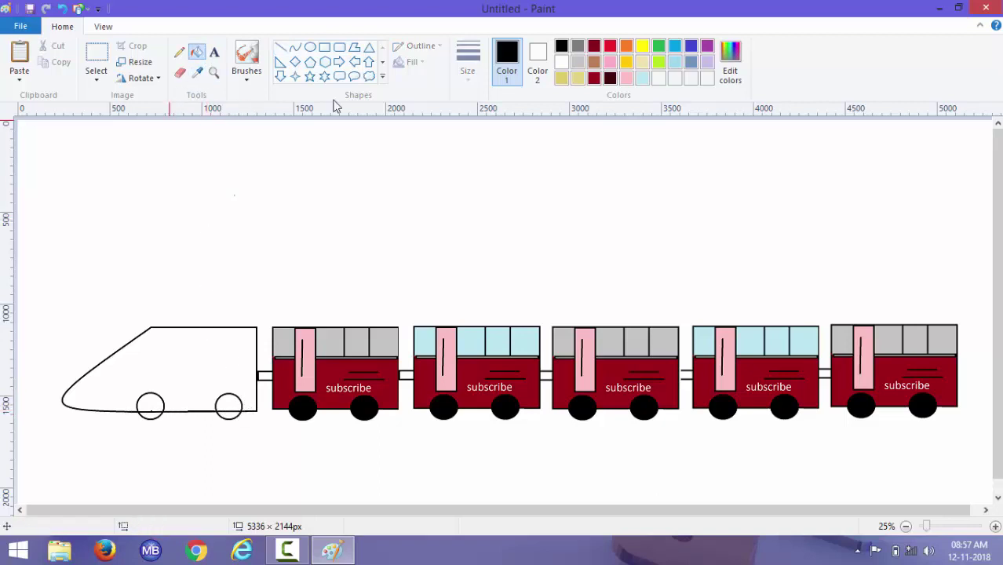
pyautogui.click(151, 405)
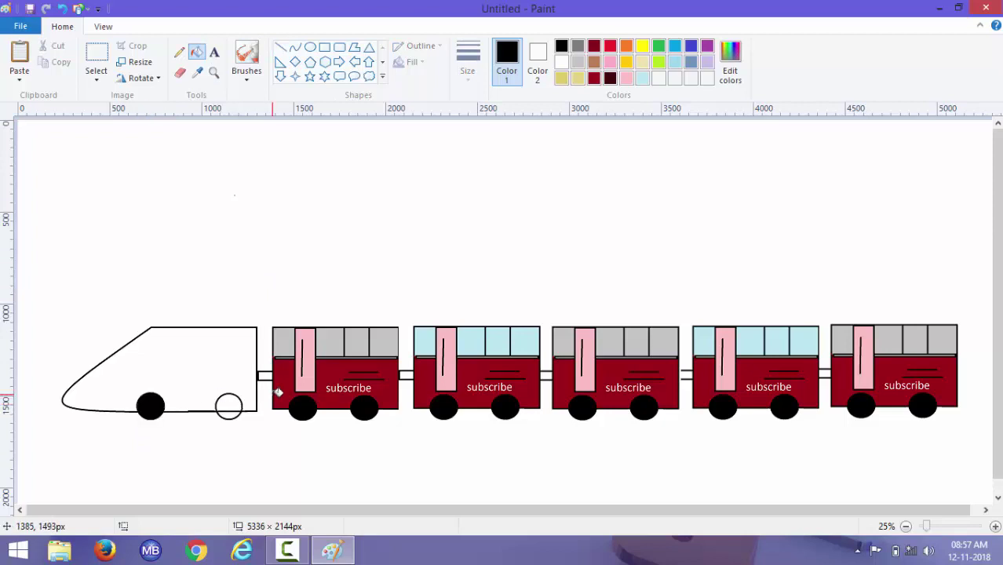
pyautogui.click(228, 403)
pyautogui.click(228, 404)
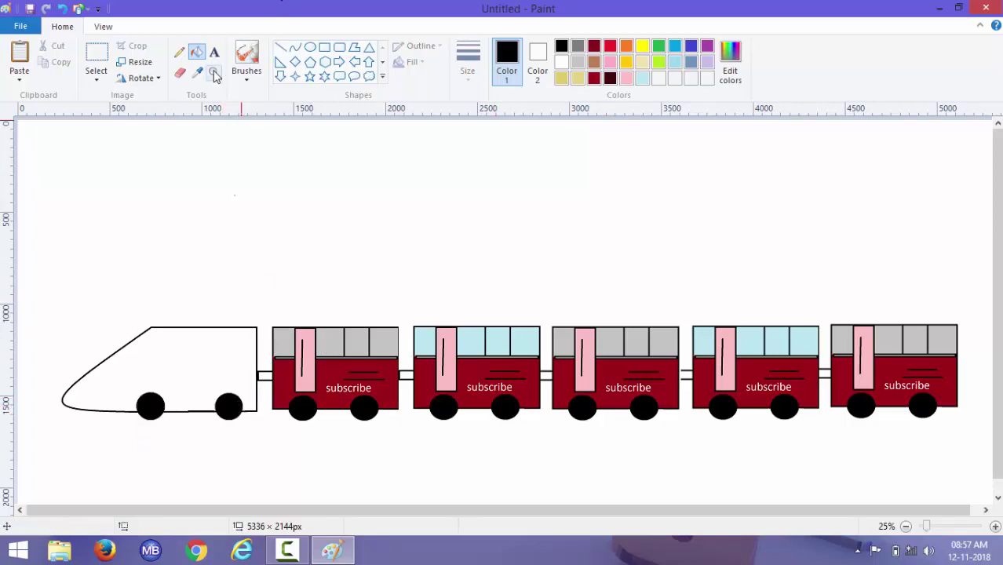
# Draw a rectangular cab window under the locomotive's roof, starting at the corner where the nose begins.
pyautogui.click(324, 47)
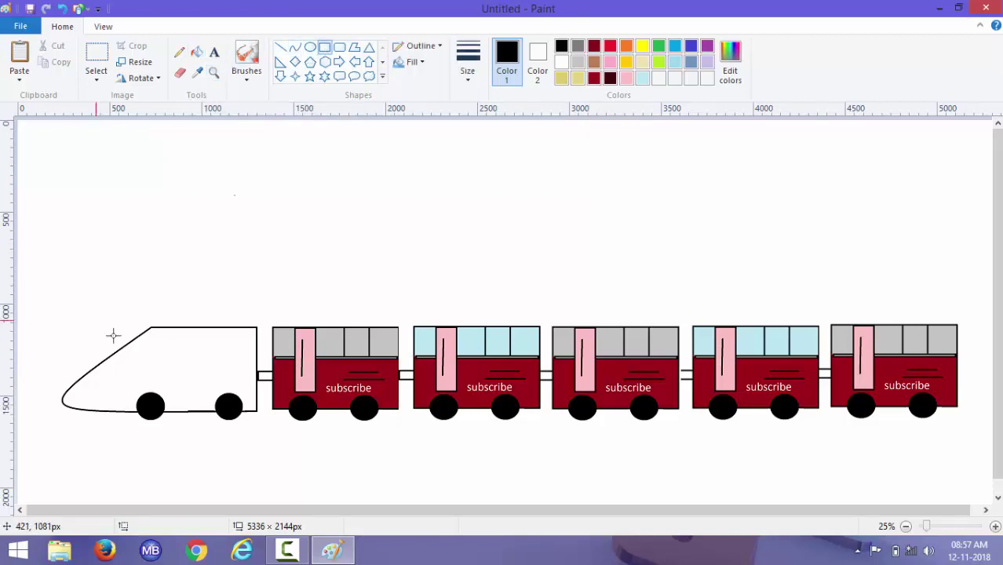
pyautogui.moveTo(151, 328); pyautogui.dragTo(180, 362)
pyautogui.click(250, 271)
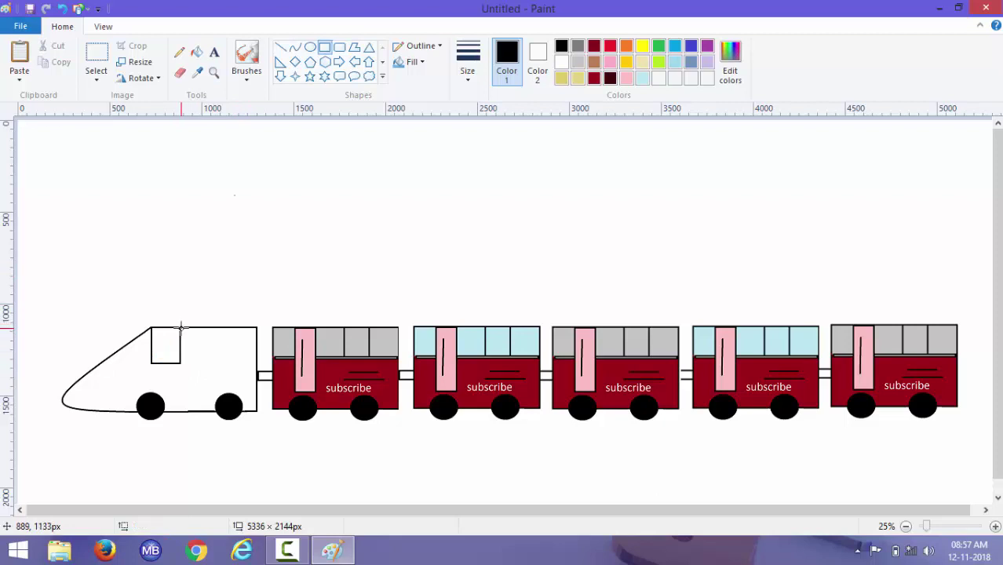
# Draw a tall door rectangle about 157 px wide beside the cab window, with a narrow upright rectangle inside it as the handle.
pyautogui.moveTo(180, 325); pyautogui.dragTo(209, 407)
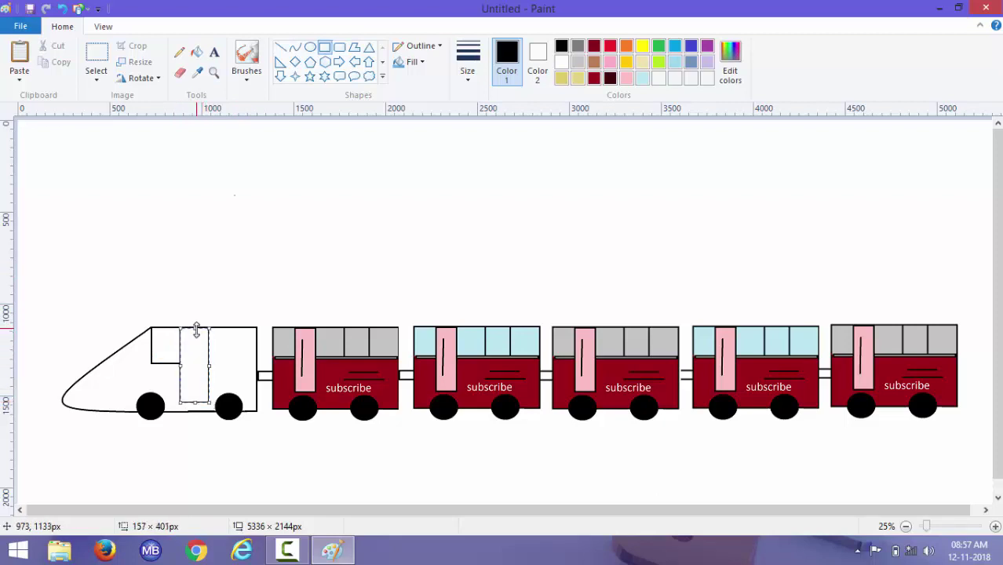
pyautogui.click(207, 251)
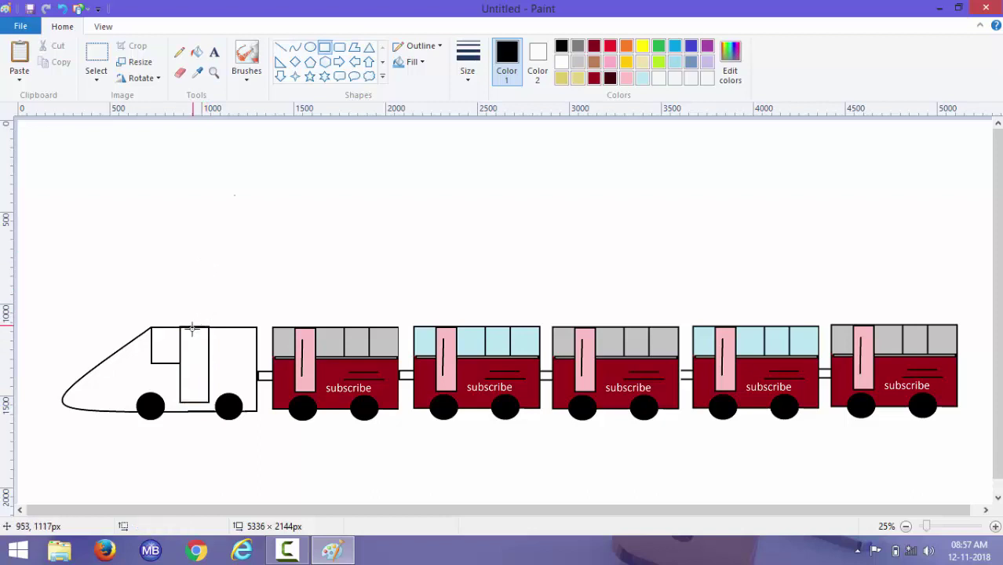
pyautogui.moveTo(191, 339); pyautogui.dragTo(195, 390)
pyautogui.click(218, 273)
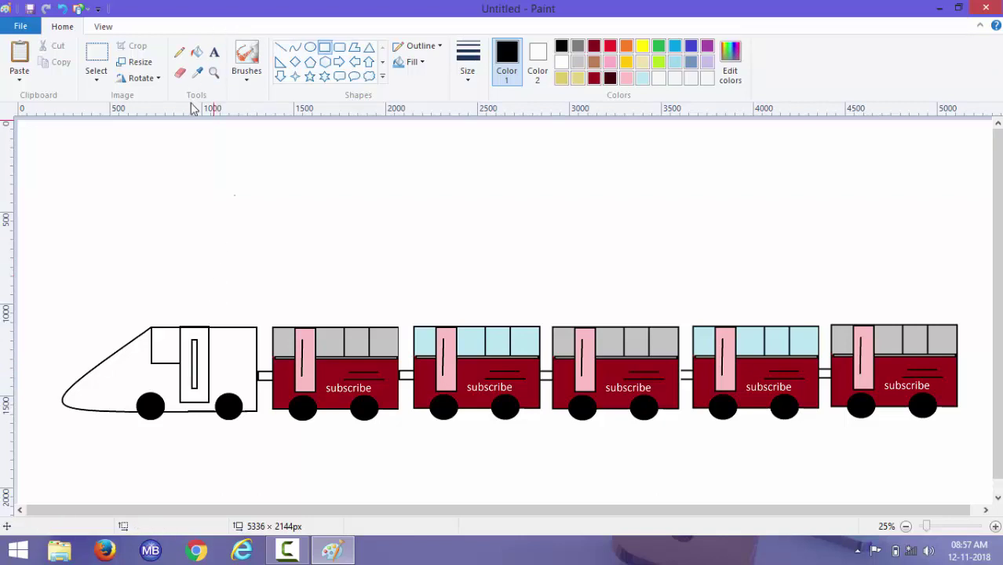
# Draw a square chimney about 121 × 121 px on the locomotive's roof above the cab window and delete its top edge.
pyautogui.moveTo(156, 328); pyautogui.dragTo(179, 304)
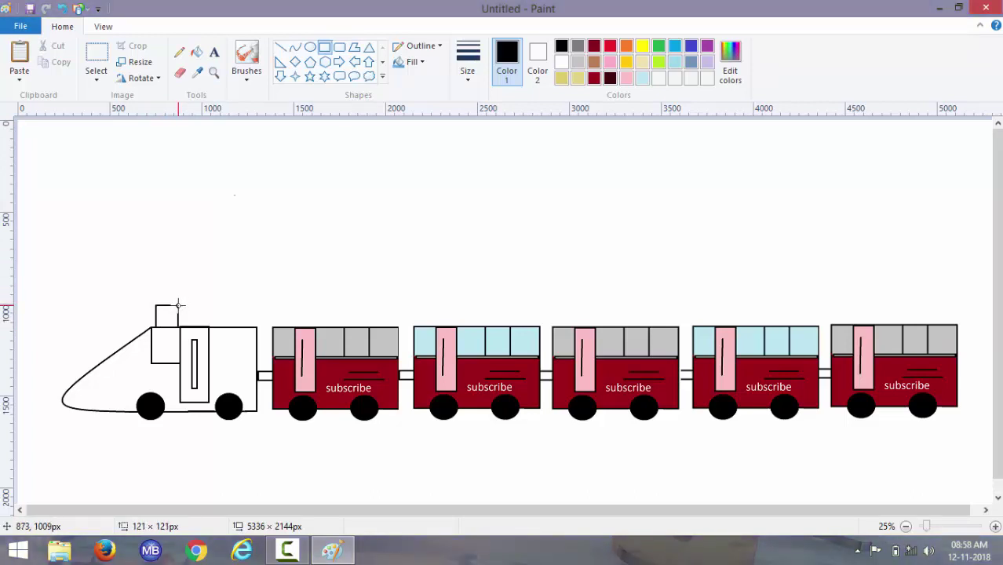
pyautogui.click(96, 62)
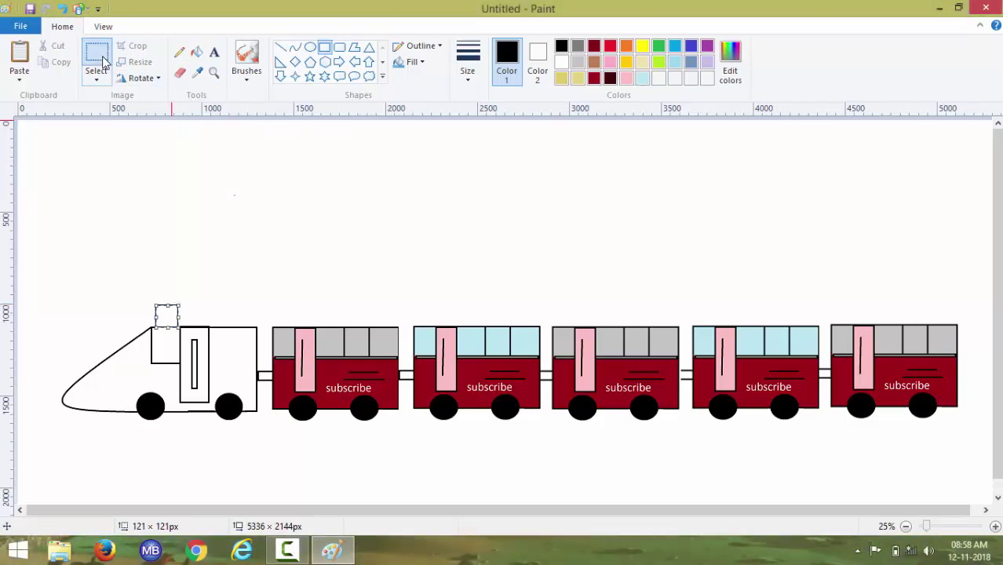
pyautogui.moveTo(143, 299); pyautogui.dragTo(195, 307)
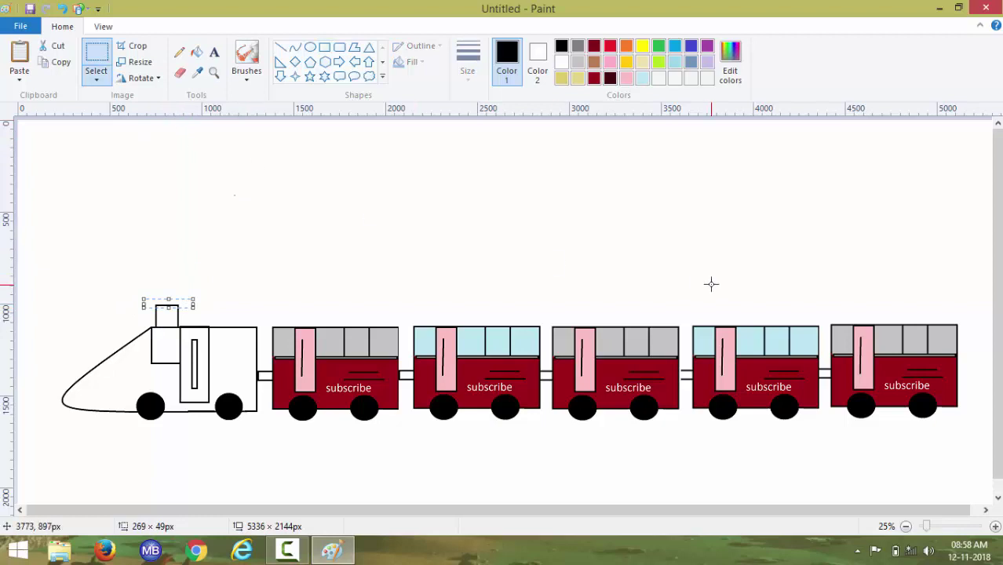
pyautogui.press('Delete')
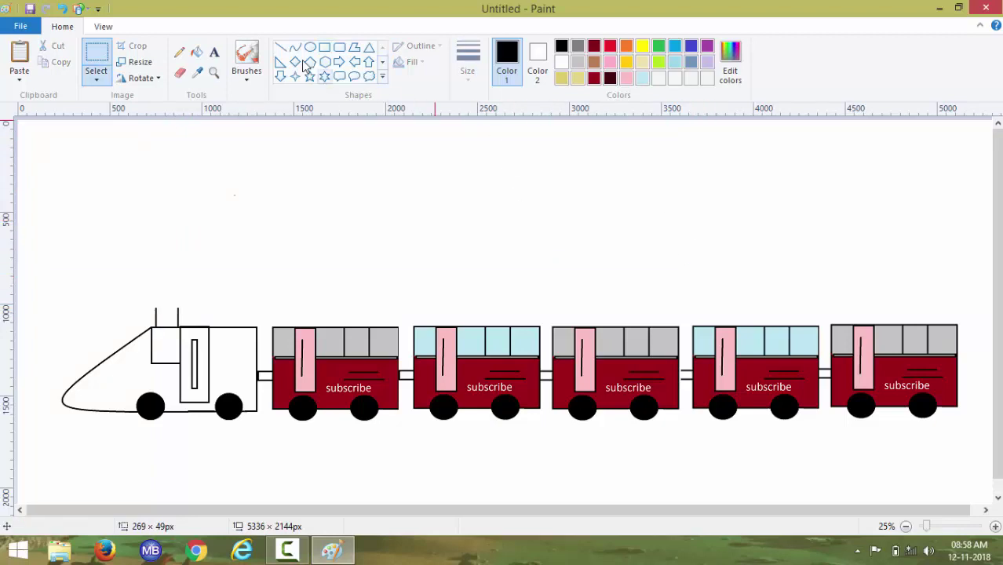
# Close the chimney's open top with two opposing curves about 121 px wide, one sagging downward and one arching upward.
pyautogui.click(295, 47)
pyautogui.moveTo(155, 308); pyautogui.dragTo(176, 307)
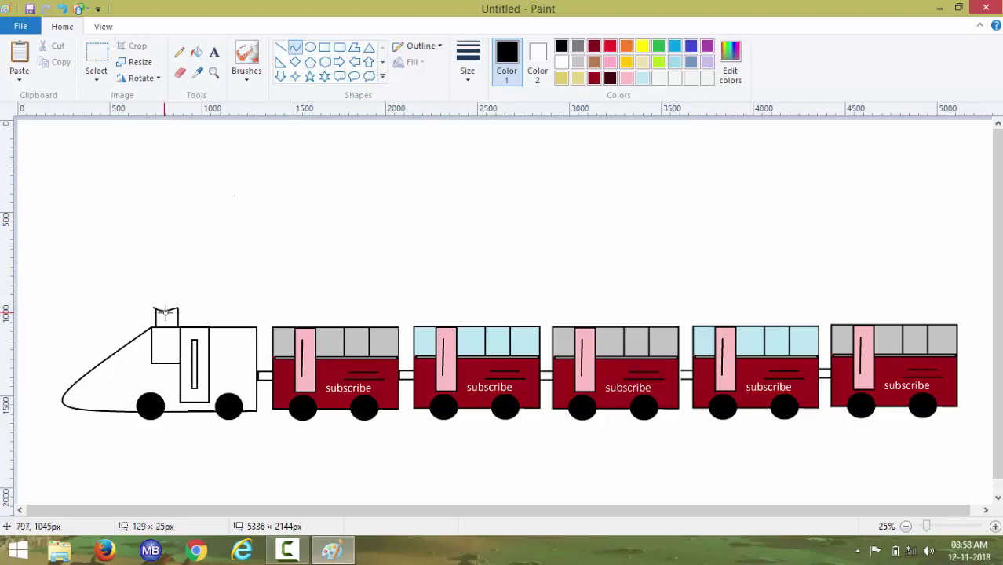
pyautogui.moveTo(166, 312); pyautogui.dragTo(168, 310)
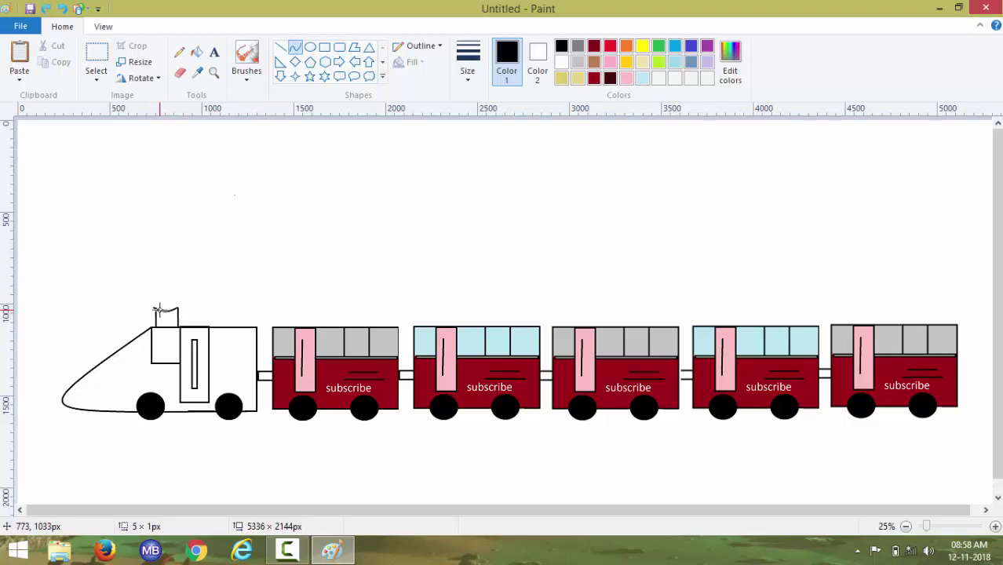
pyautogui.moveTo(155, 309); pyautogui.dragTo(176, 310)
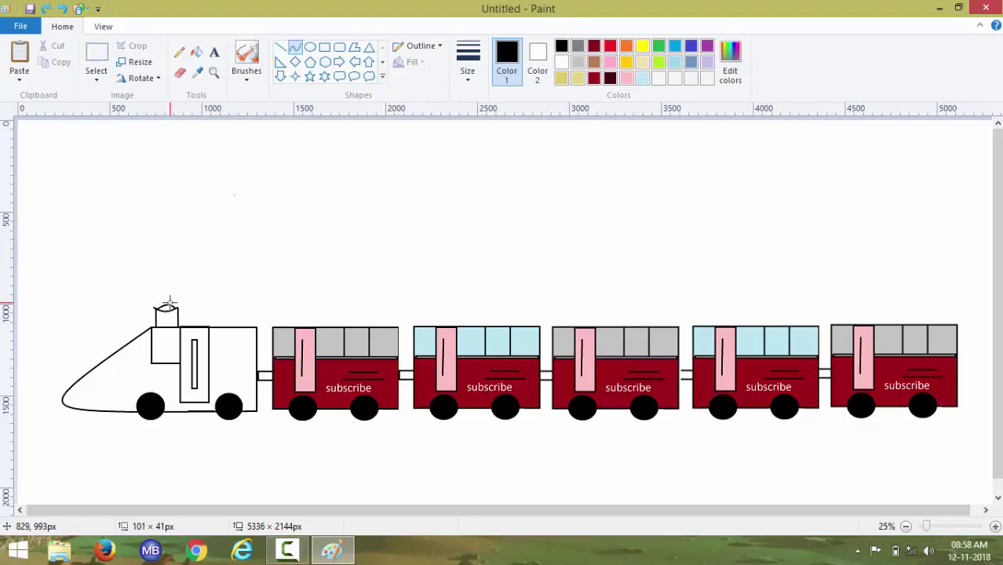
pyautogui.click(334, 263)
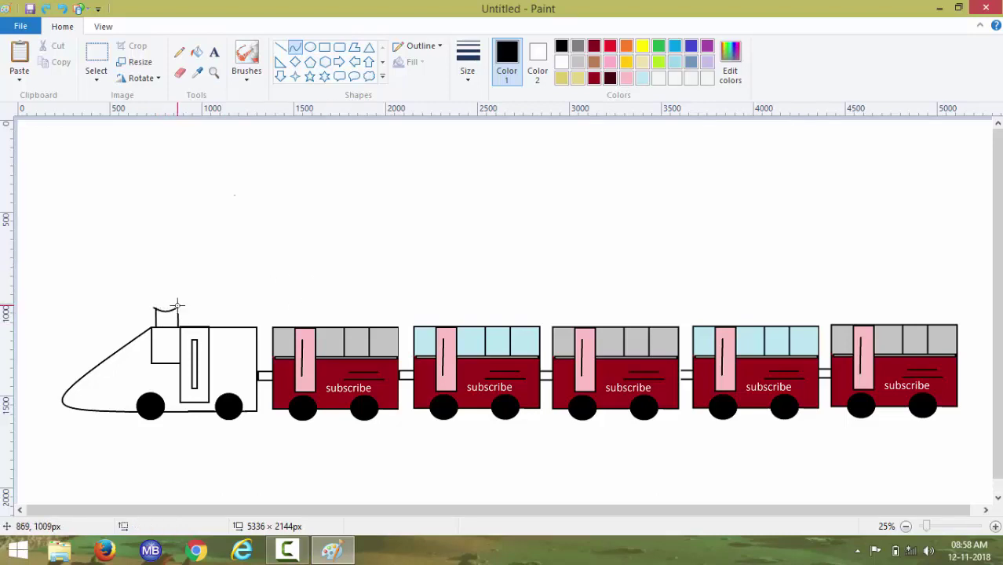
pyautogui.moveTo(176, 307)
pyautogui.mouseDown()
pyautogui.moveTo(154, 309)
pyautogui.moveTo(167, 300)
pyautogui.mouseUp()
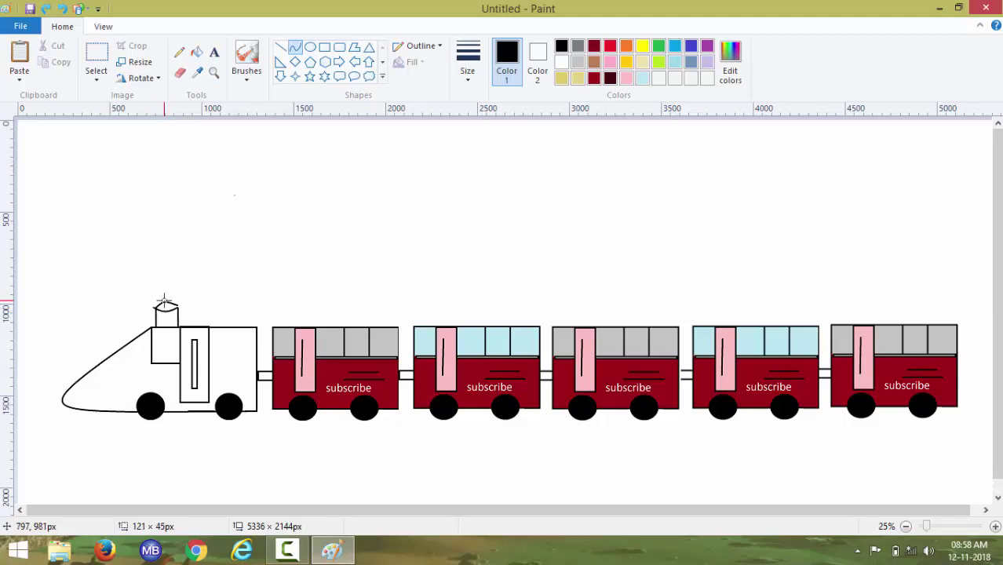
pyautogui.moveTo(164, 301)
pyautogui.mouseDown()
pyautogui.moveTo(177, 310)
pyautogui.moveTo(176, 298)
pyautogui.mouseUp()
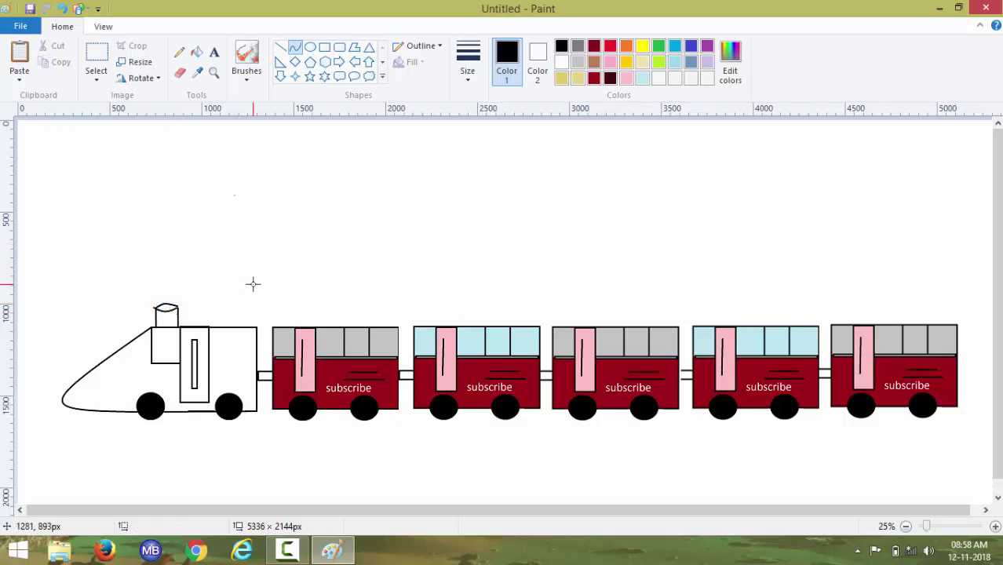
pyautogui.click(180, 72)
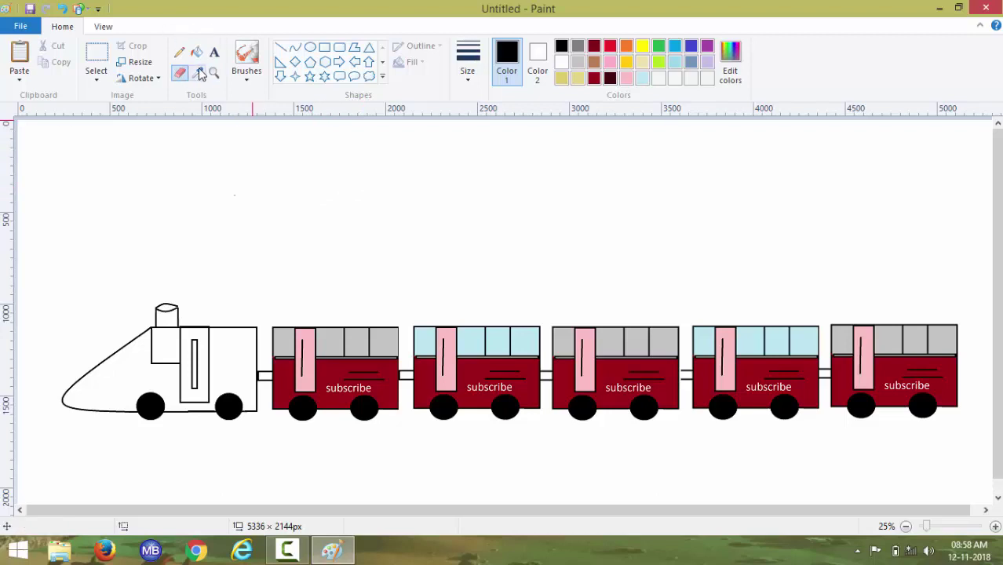
pyautogui.click(248, 77)
pyautogui.click(248, 168)
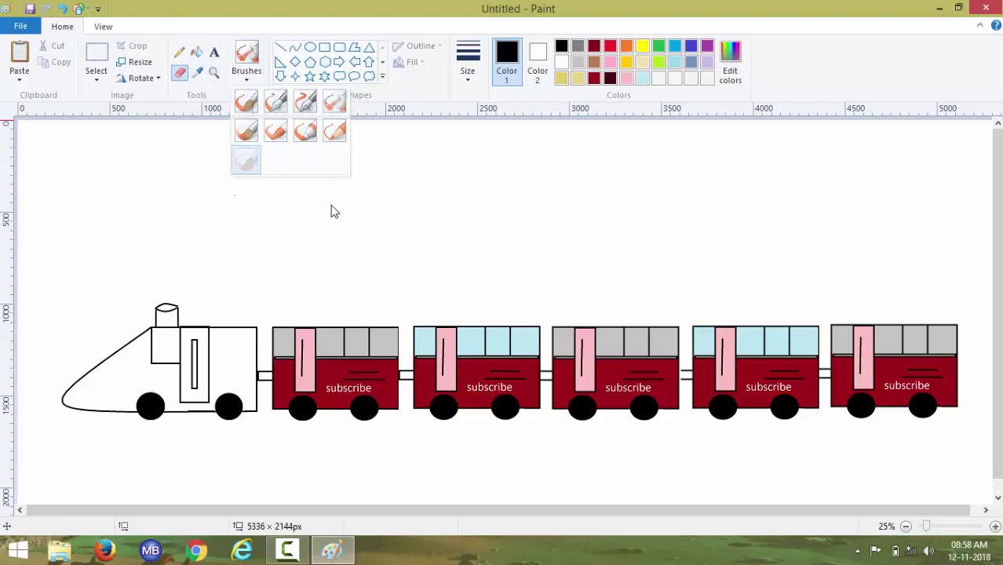
pyautogui.click(233, 79)
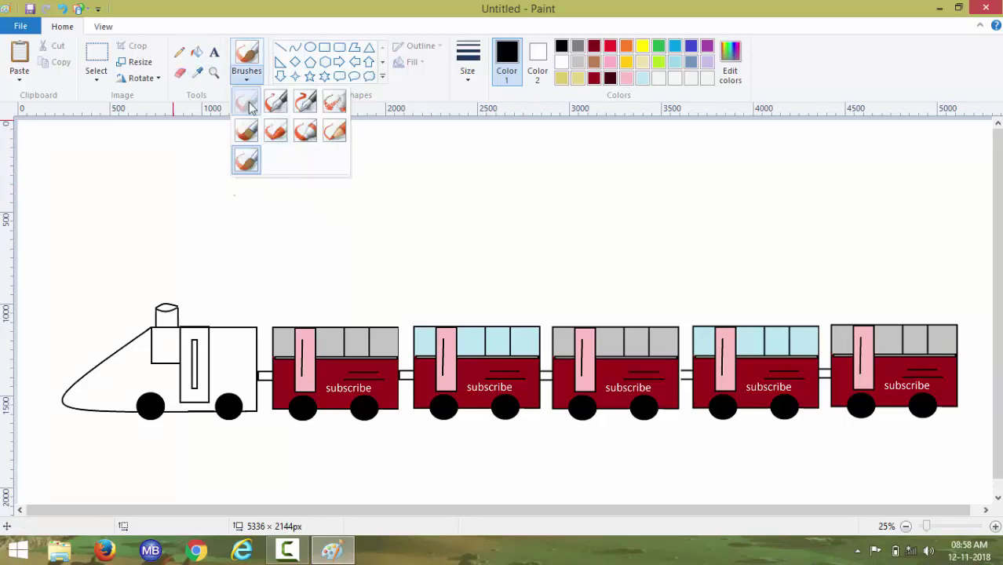
pyautogui.click(245, 102)
pyautogui.click(247, 78)
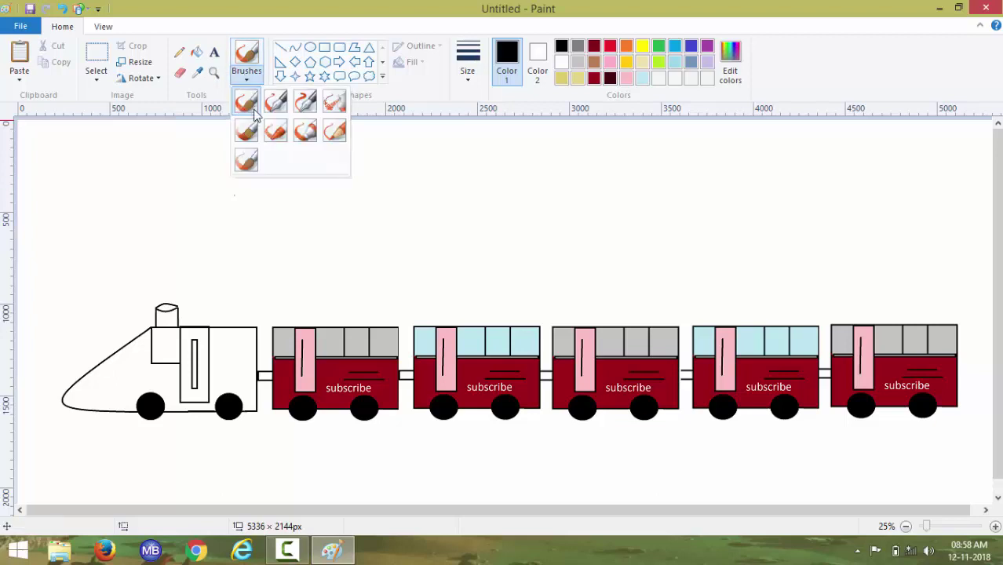
pyautogui.click(261, 161)
pyautogui.moveTo(266, 172); pyautogui.dragTo(363, 170)
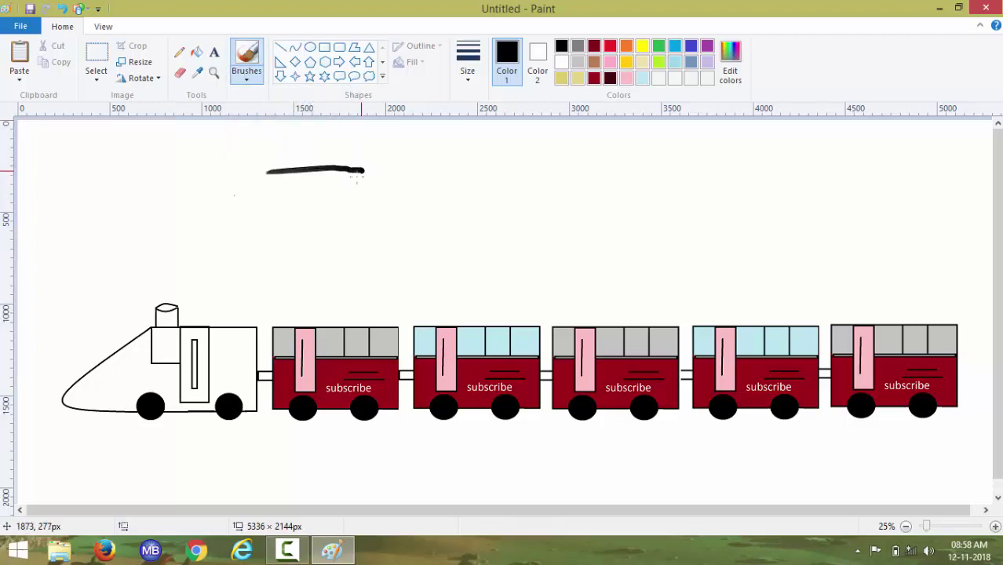
pyautogui.hotkey('ctrl', 'z')
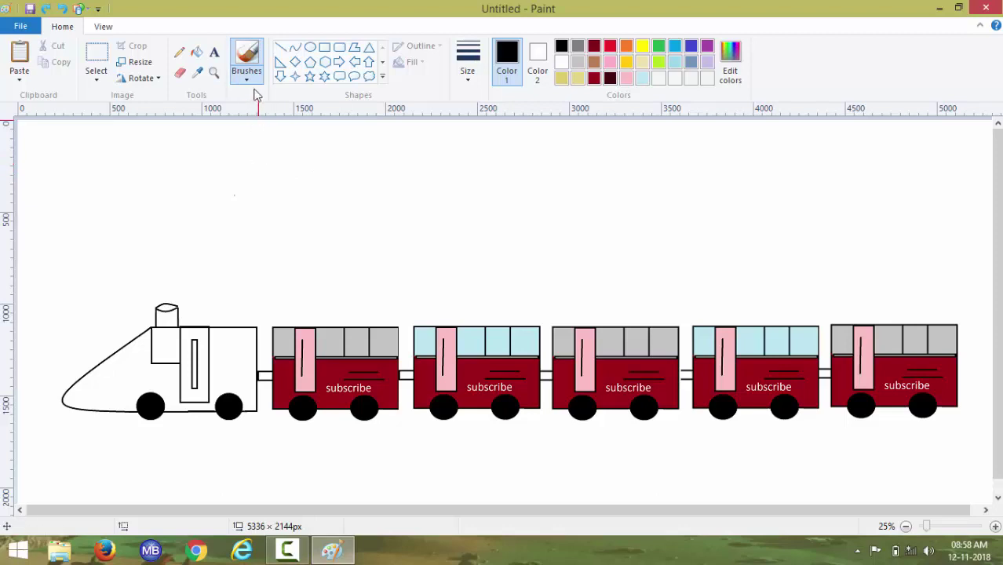
# Paint a wavy black smoke trail with the Marker brush from the chimney to above the third car, thickening it with further strokes.
pyautogui.click(249, 78)
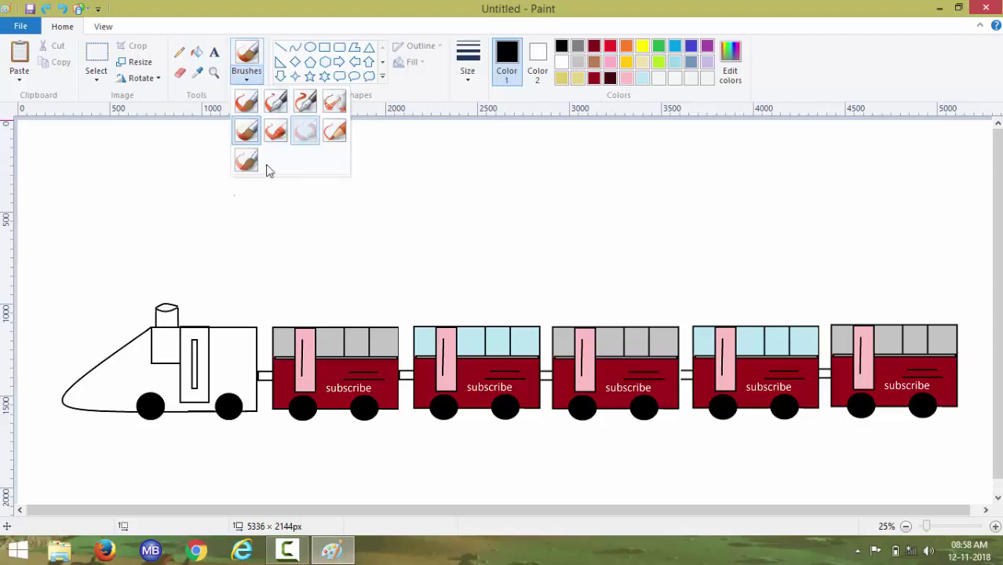
pyautogui.click(246, 161)
pyautogui.moveTo(222, 194)
pyautogui.mouseDown()
pyautogui.moveTo(277, 174)
pyautogui.moveTo(354, 182)
pyautogui.mouseUp()
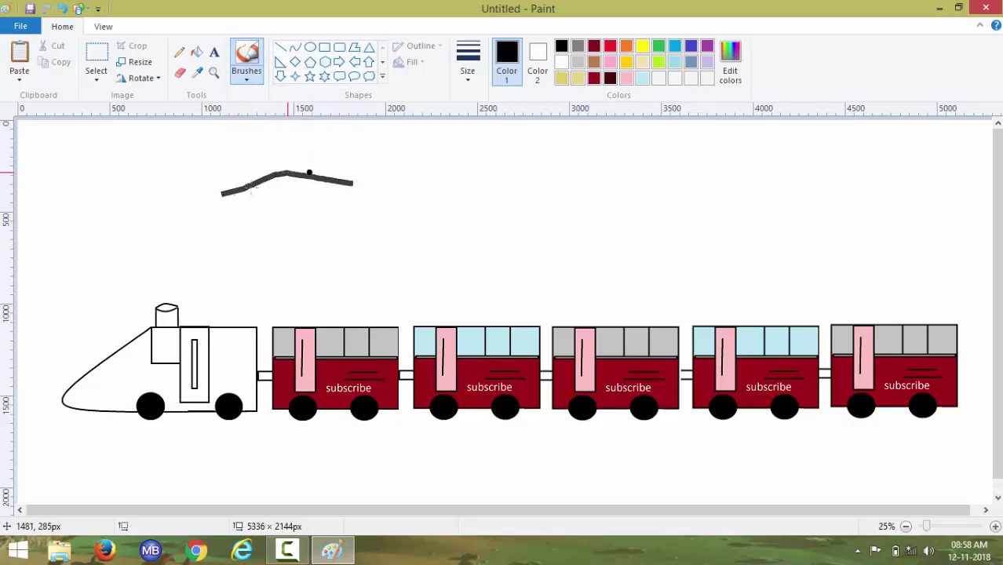
pyautogui.hotkey('ctrl', 'z')
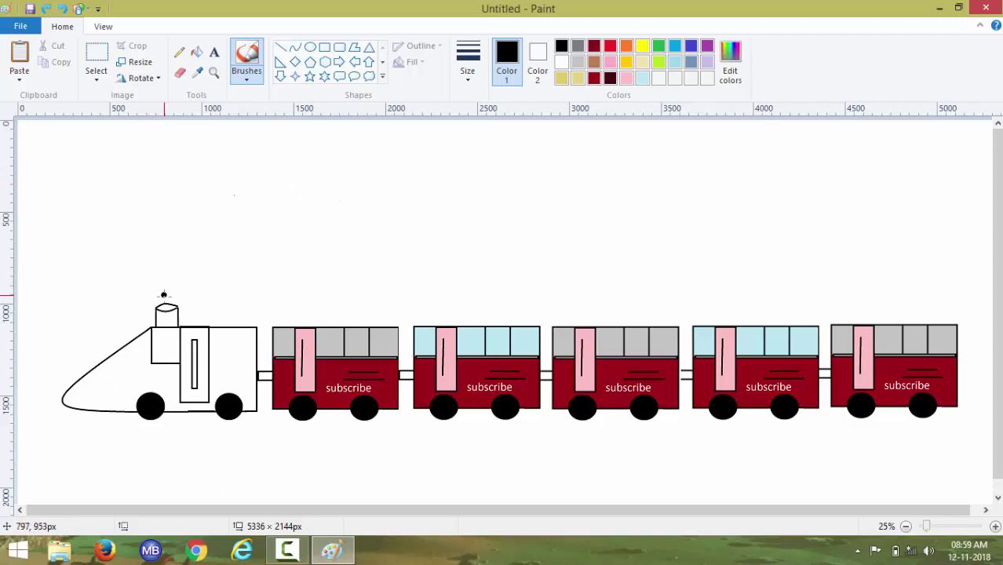
pyautogui.moveTo(162, 304)
pyautogui.mouseDown()
pyautogui.moveTo(258, 267)
pyautogui.moveTo(362, 221)
pyautogui.moveTo(463, 219)
pyautogui.moveTo(609, 178)
pyautogui.moveTo(587, 196)
pyautogui.moveTo(612, 178)
pyautogui.mouseUp()
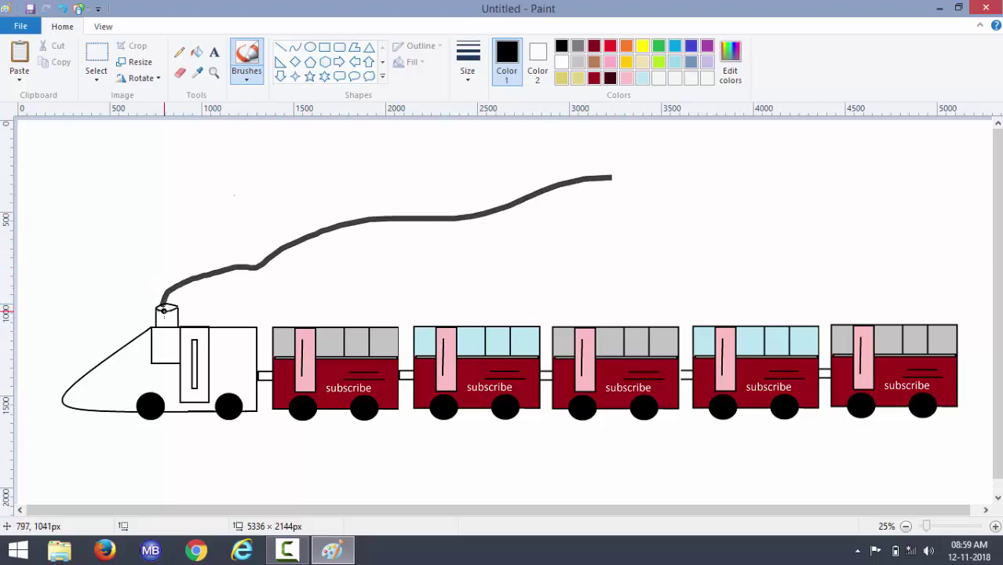
pyautogui.moveTo(168, 312)
pyautogui.mouseDown()
pyautogui.moveTo(187, 292)
pyautogui.moveTo(257, 265)
pyautogui.moveTo(169, 295)
pyautogui.mouseUp()
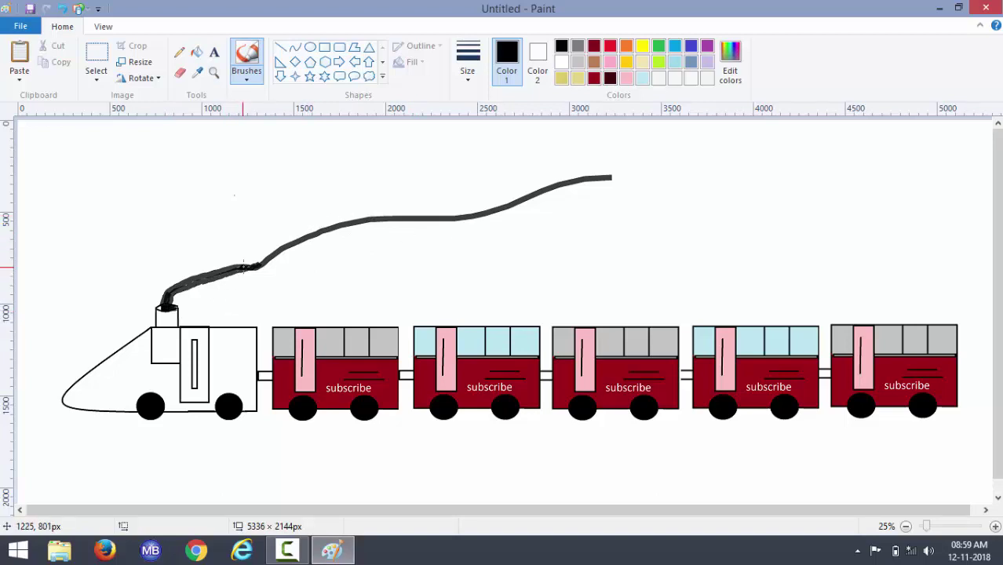
pyautogui.moveTo(255, 265)
pyautogui.mouseDown()
pyautogui.moveTo(325, 226)
pyautogui.moveTo(475, 215)
pyautogui.moveTo(560, 186)
pyautogui.moveTo(650, 172)
pyautogui.mouseUp()
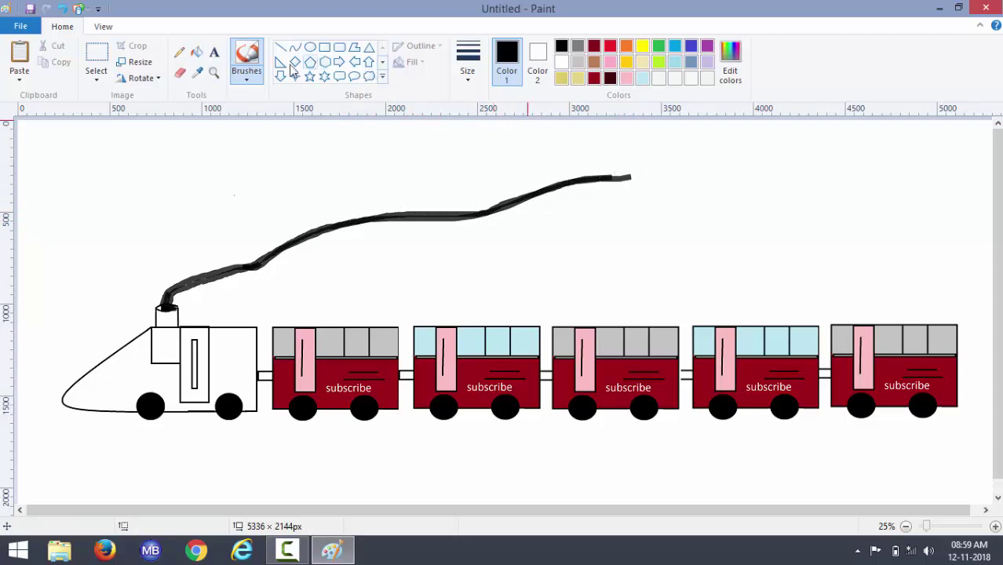
# Fill the locomotive's body with a custom sand yellow of Red 233, Green 217, Blue 143.
pyautogui.click(197, 54)
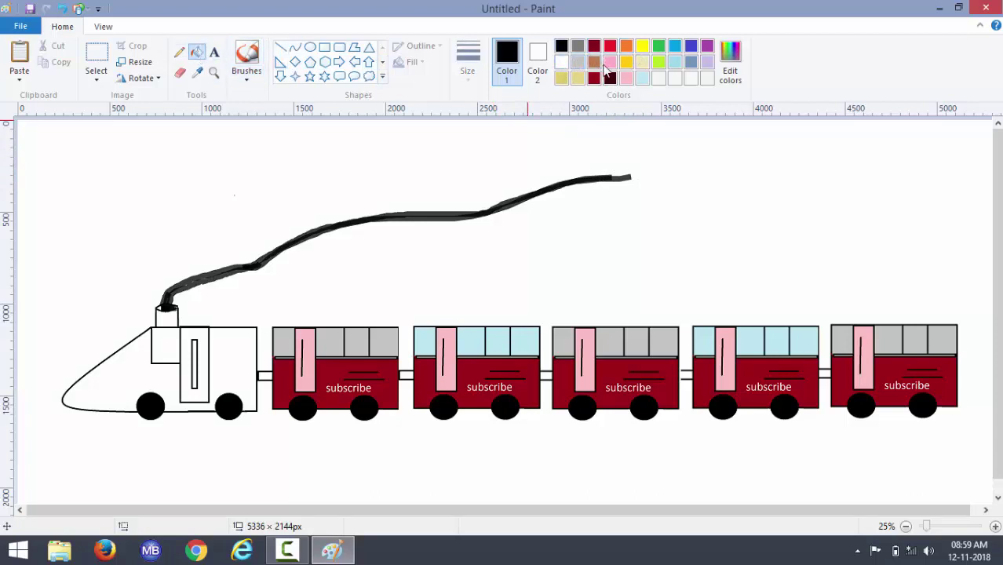
pyautogui.click(642, 63)
pyautogui.click(730, 63)
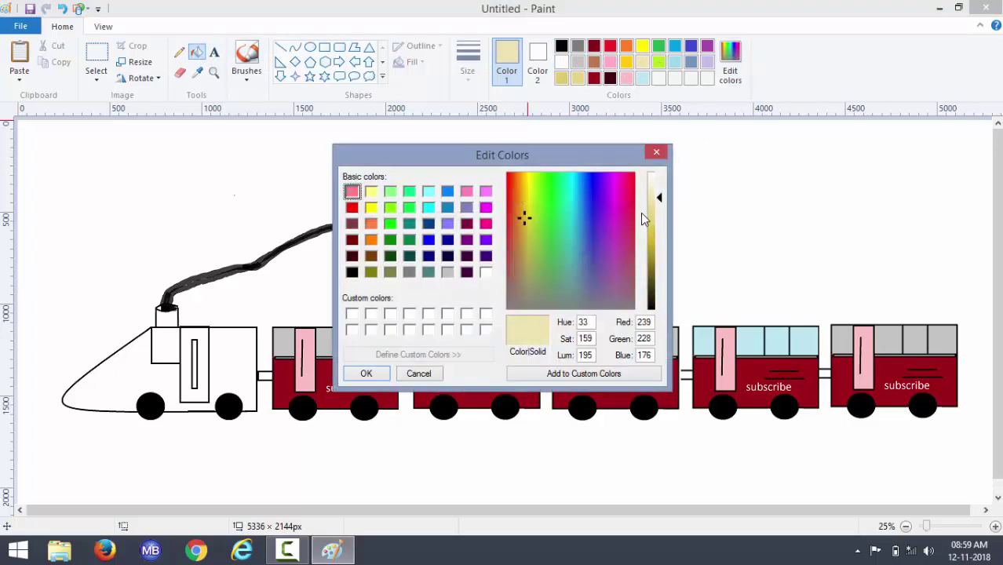
pyautogui.click(651, 209)
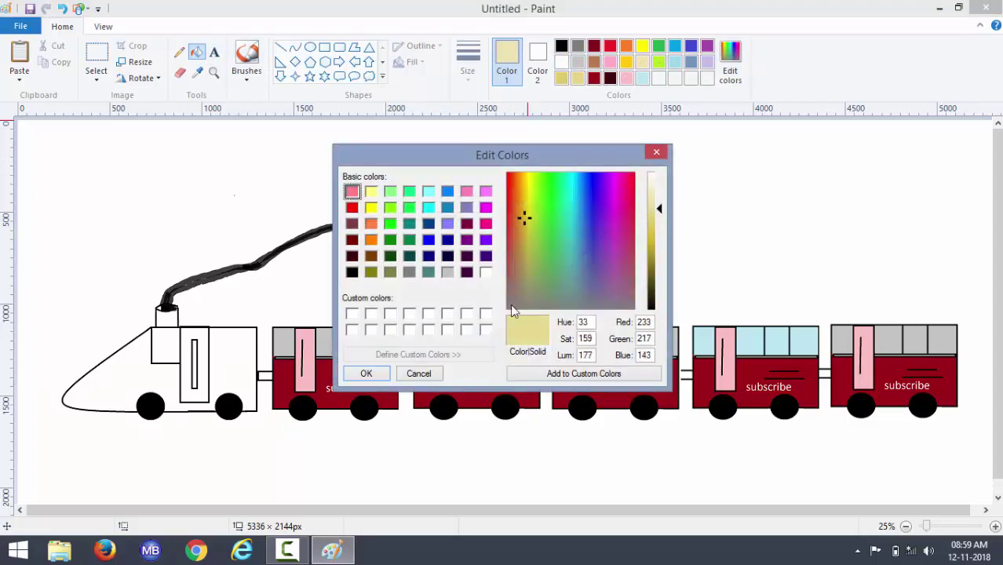
pyautogui.click(366, 374)
pyautogui.click(223, 358)
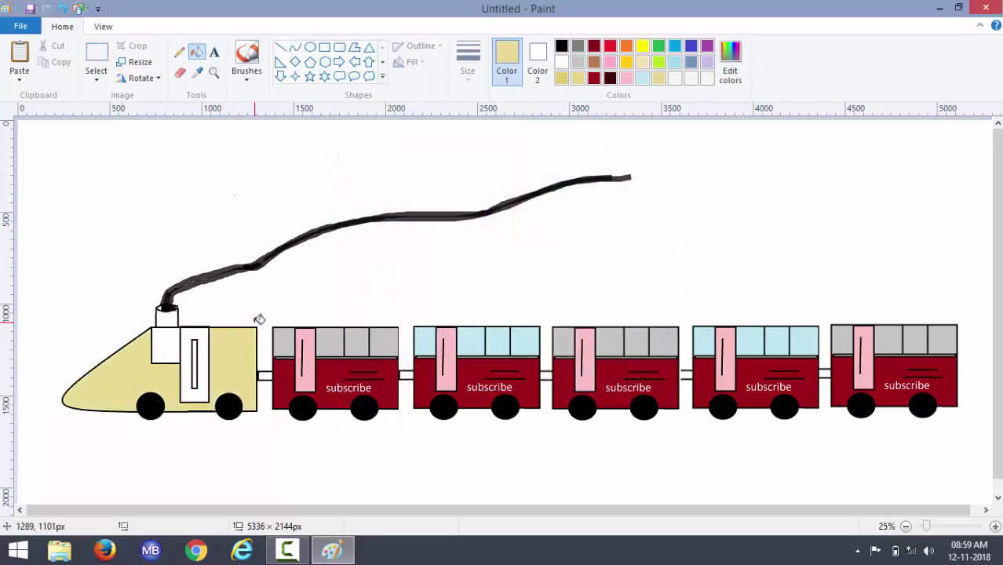
# Fill the locomotive's door handle and chimney with dark red, and its cab window and door with the cars' light blue.
pyautogui.click(593, 78)
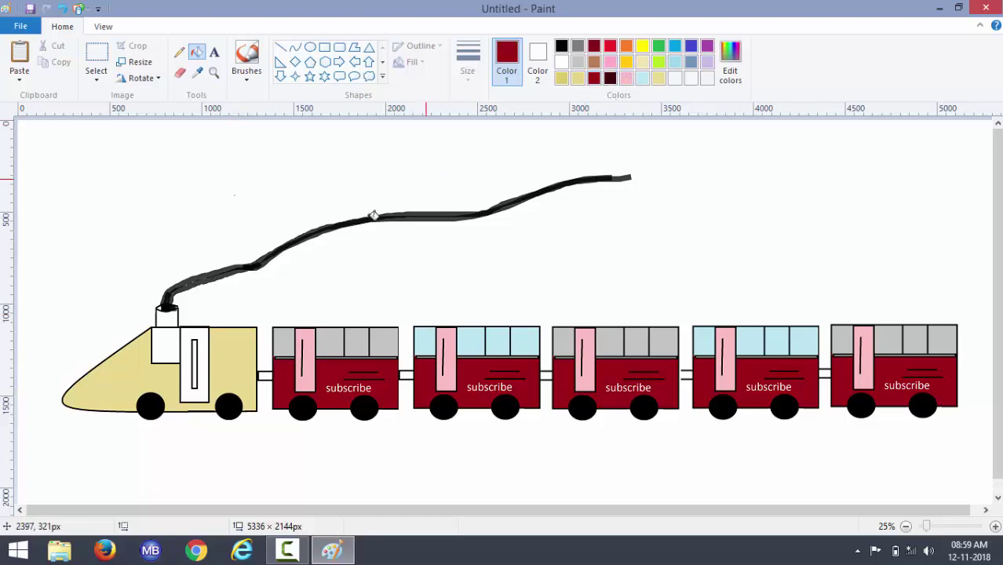
pyautogui.click(195, 346)
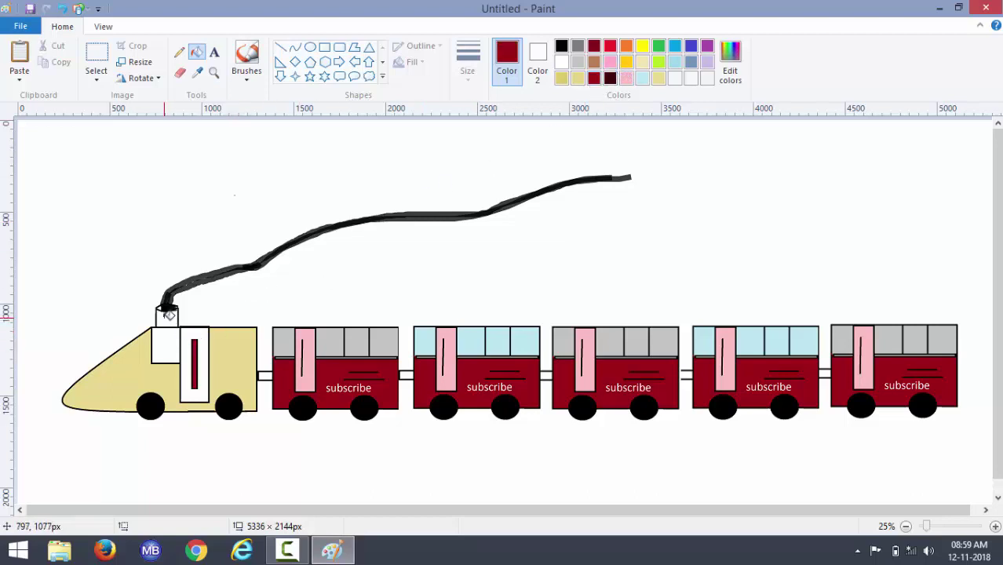
pyautogui.click(168, 318)
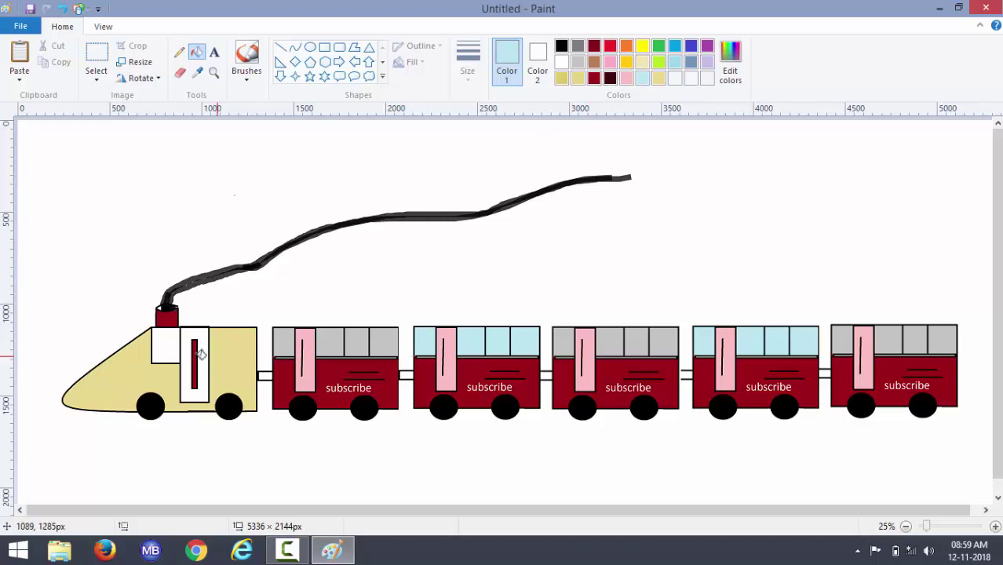
pyautogui.click(173, 344)
pyautogui.click(198, 333)
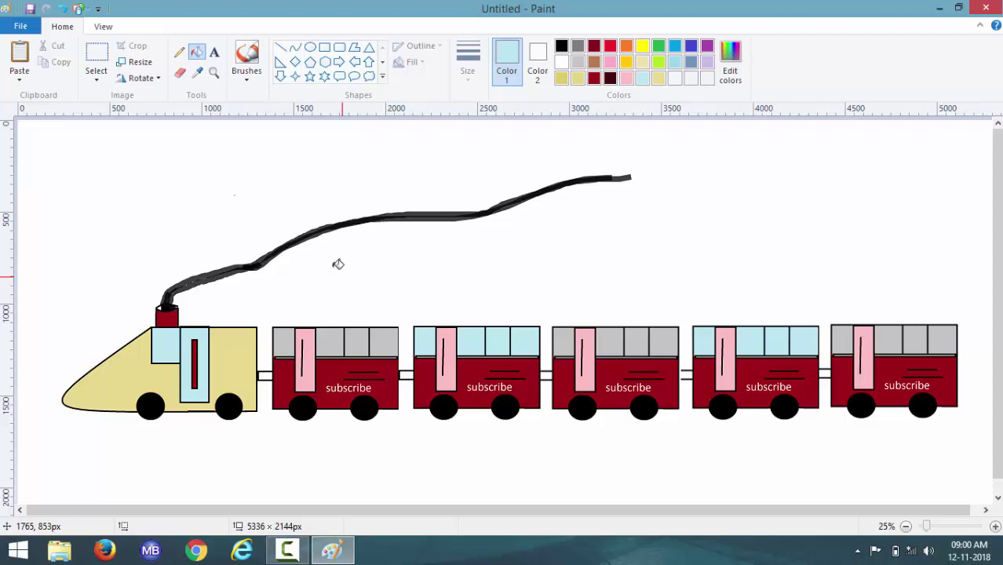
# Draw a black curve across the locomotive's nose, from its sloping front edge to below the cab window, hooking back at the end.
pyautogui.click(562, 48)
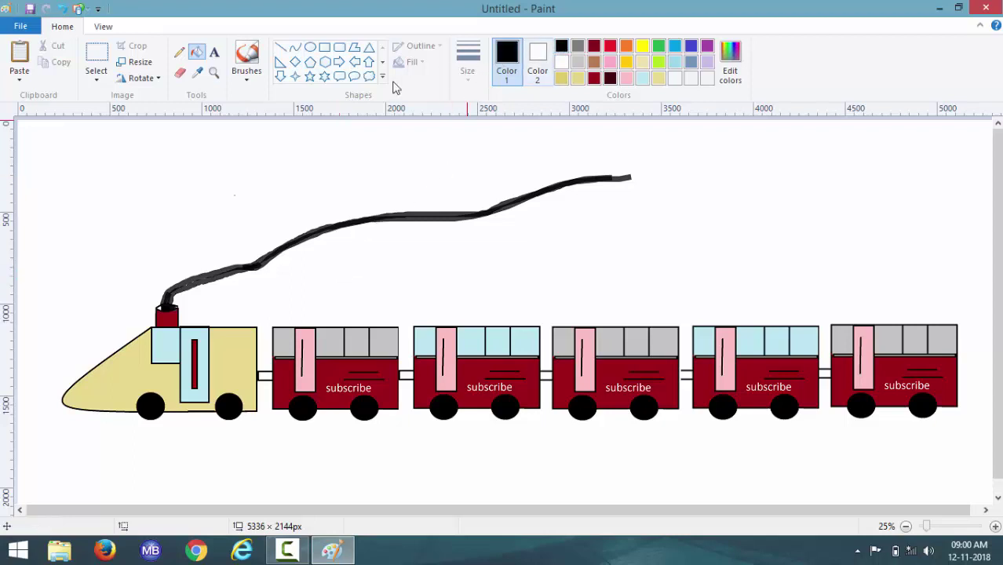
pyautogui.click(295, 49)
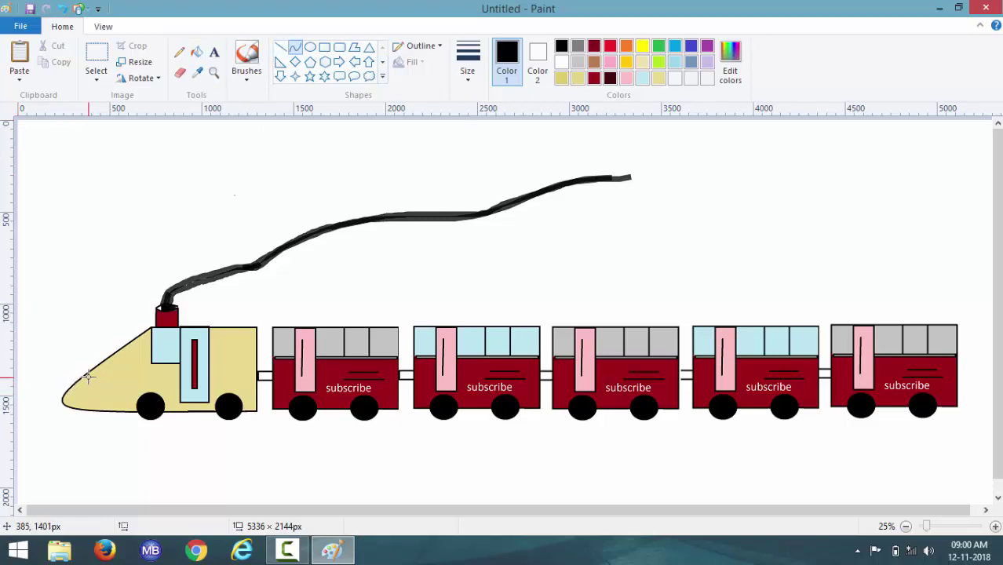
pyautogui.moveTo(90, 375)
pyautogui.mouseDown()
pyautogui.moveTo(177, 374)
pyautogui.moveTo(153, 368)
pyautogui.moveTo(73, 395)
pyautogui.moveTo(203, 382)
pyautogui.mouseUp()
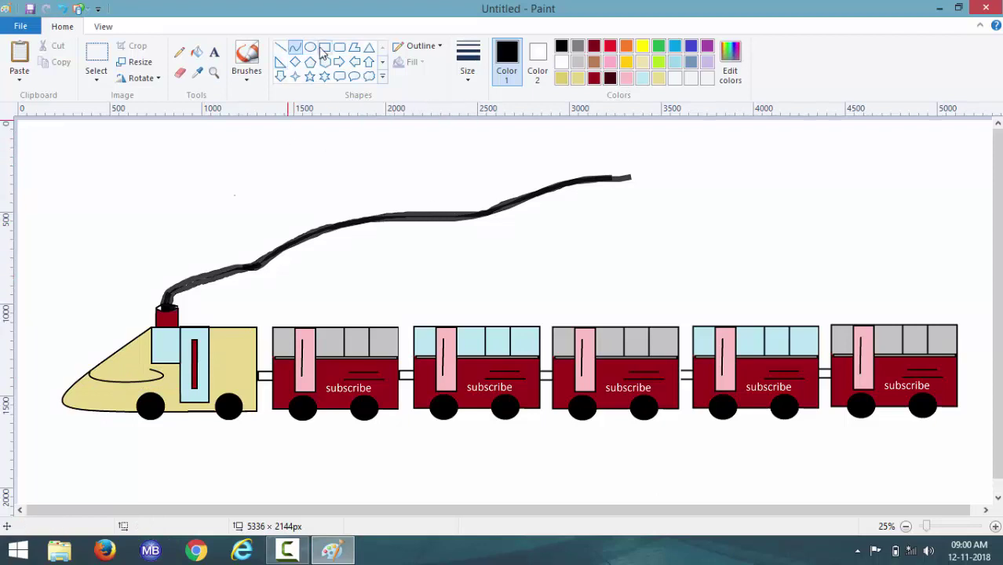
pyautogui.click(280, 47)
pyautogui.moveTo(27, 409); pyautogui.dragTo(208, 433)
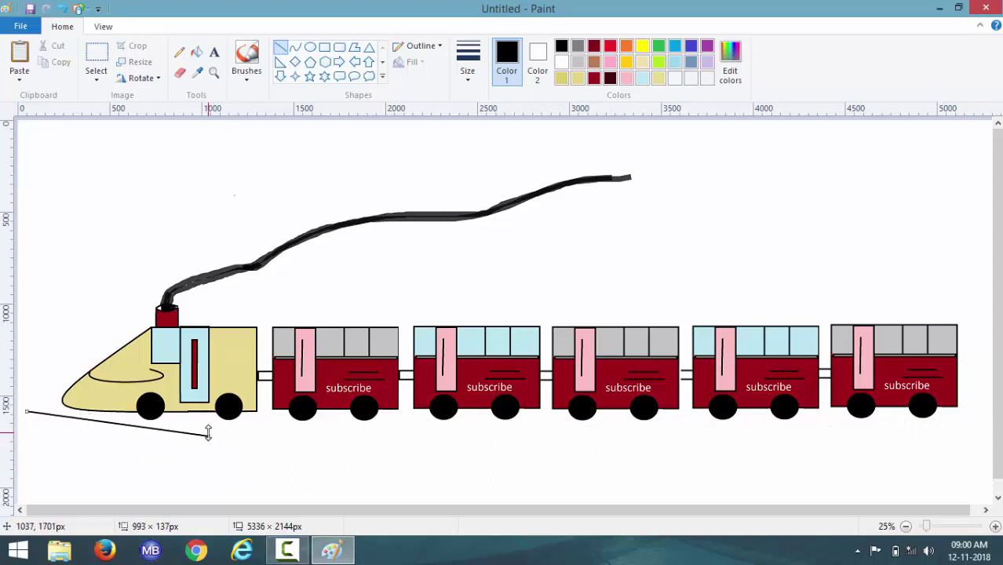
pyautogui.hotkey('ctrl', 'z')
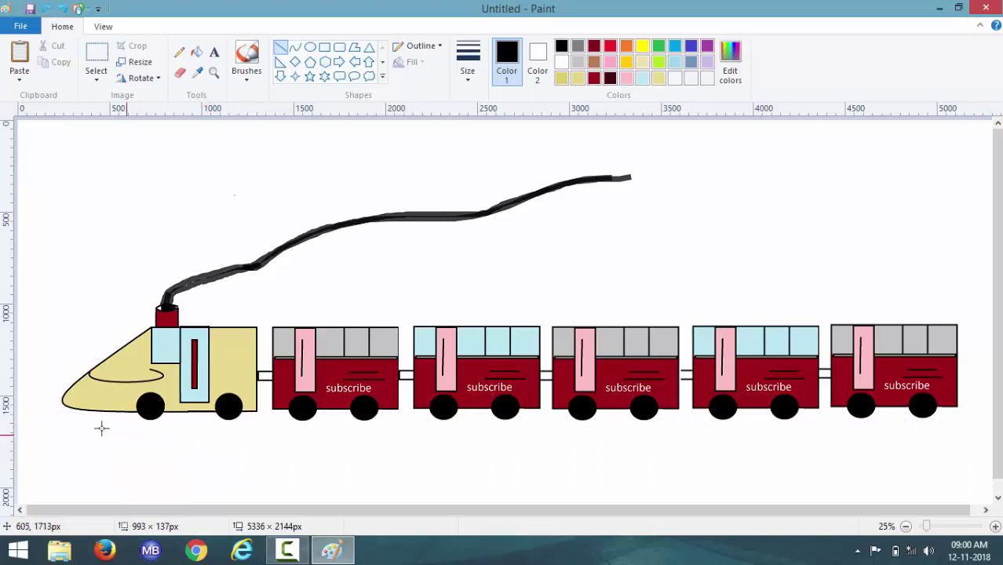
# Draw a straight black rail line beneath the wheels across the full canvas width, and short rear rail lines ahead of the nose and behind the last car.
pyautogui.moveTo(39, 424); pyautogui.dragTo(991, 418)
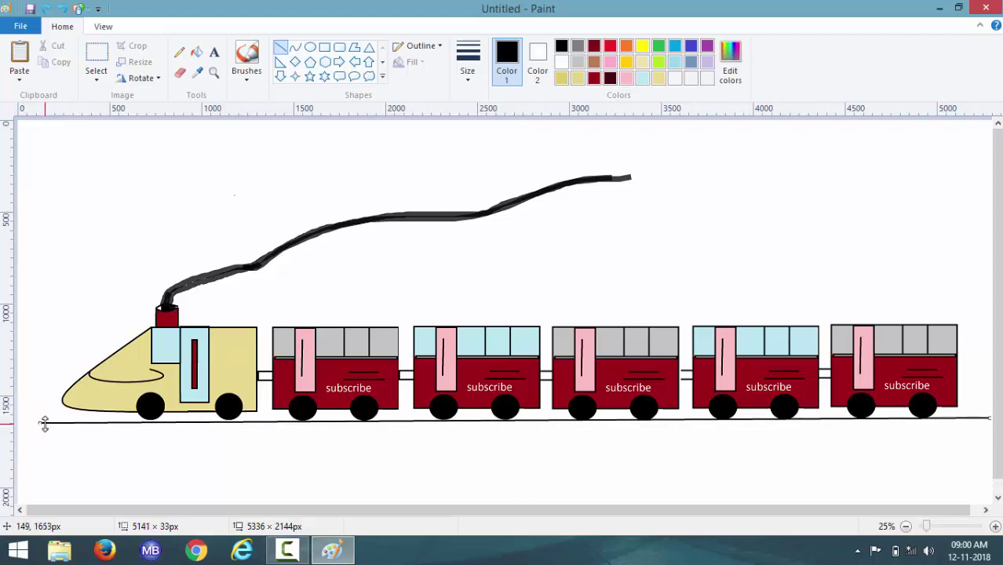
pyautogui.moveTo(45, 424); pyautogui.dragTo(3, 422)
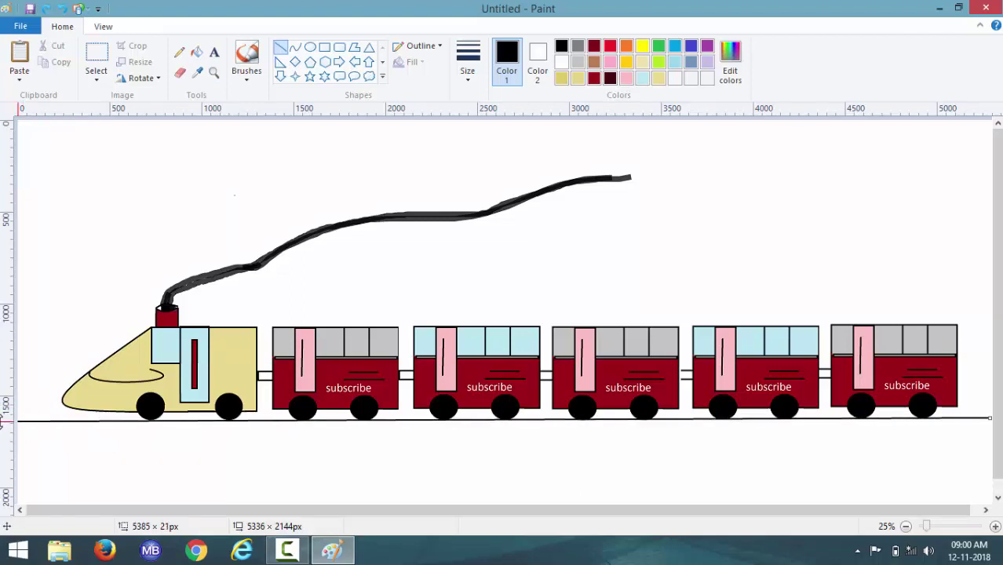
pyautogui.click(33, 333)
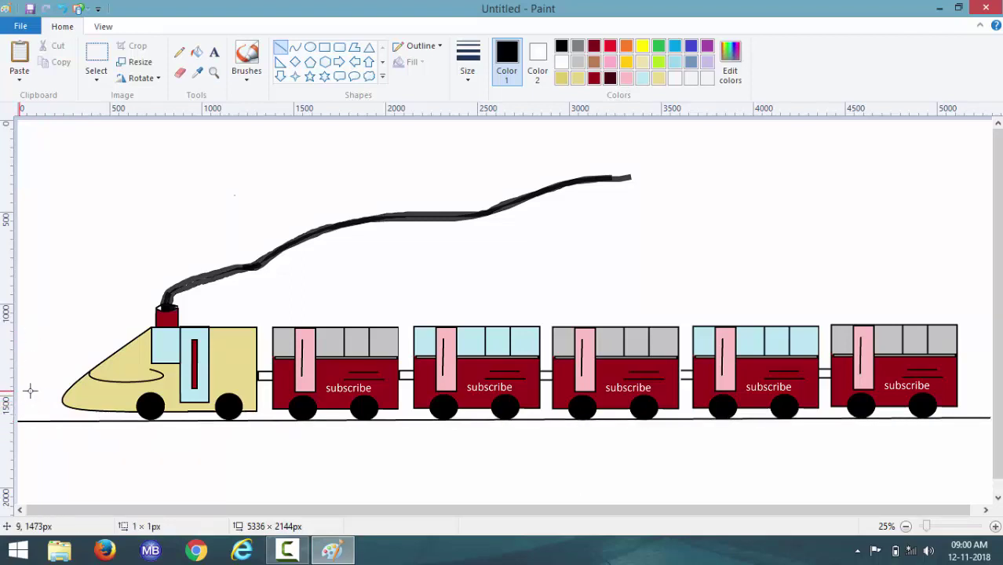
pyautogui.moveTo(30, 390); pyautogui.dragTo(66, 390)
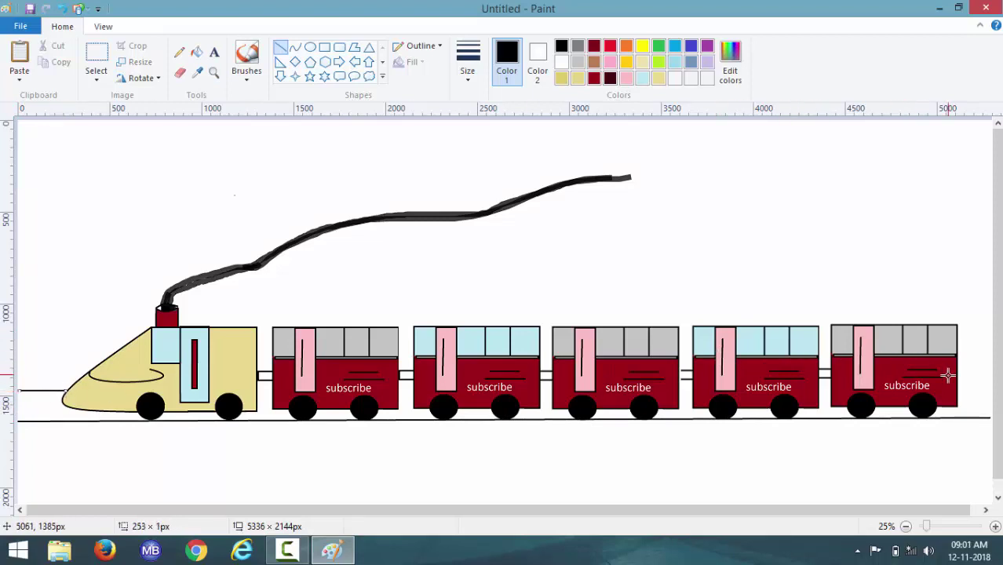
pyautogui.moveTo(951, 383); pyautogui.dragTo(992, 382)
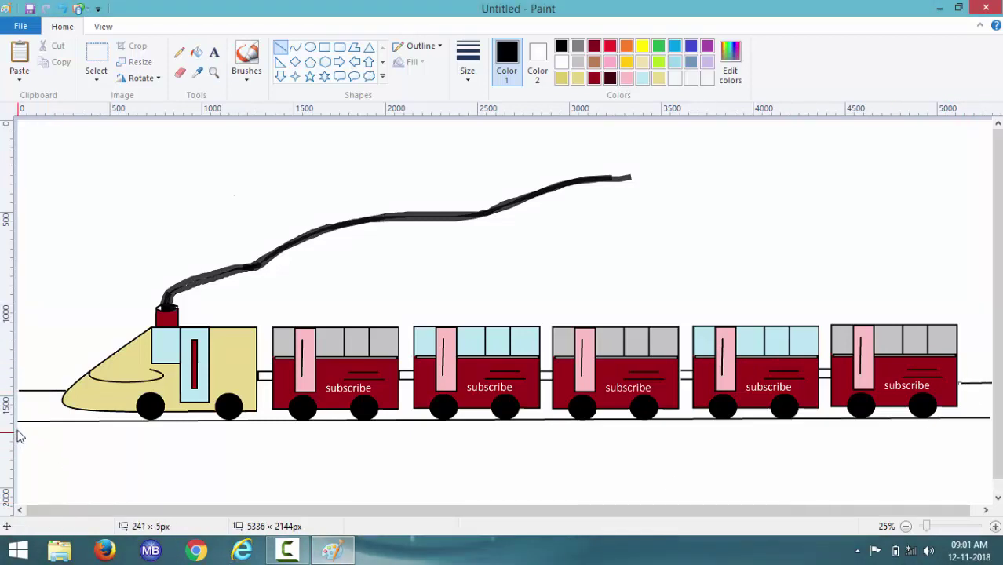
# Double the front rail and both short rear rail segments with a parallel black line just below each.
pyautogui.moveTo(20, 425); pyautogui.dragTo(1000, 423)
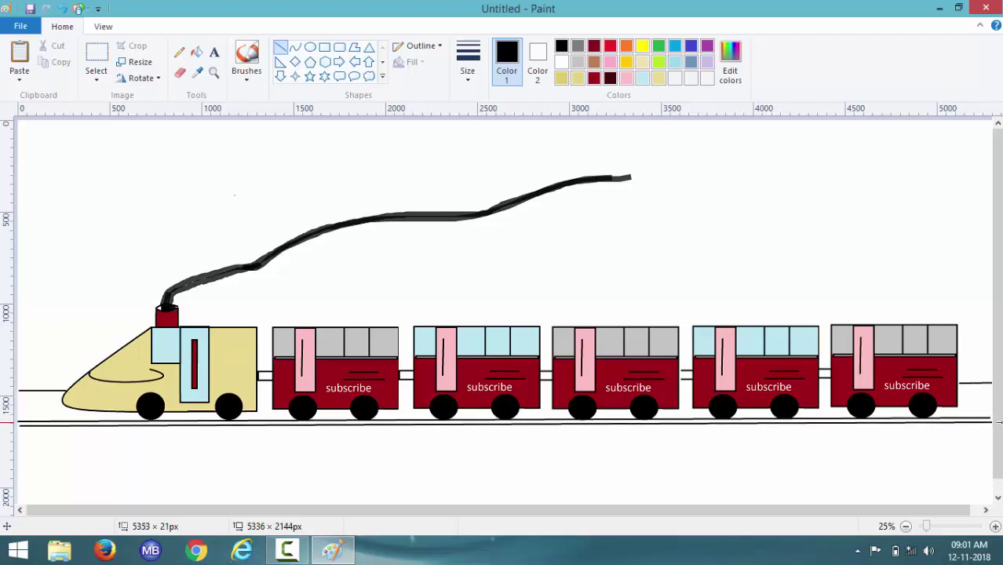
pyautogui.click(746, 269)
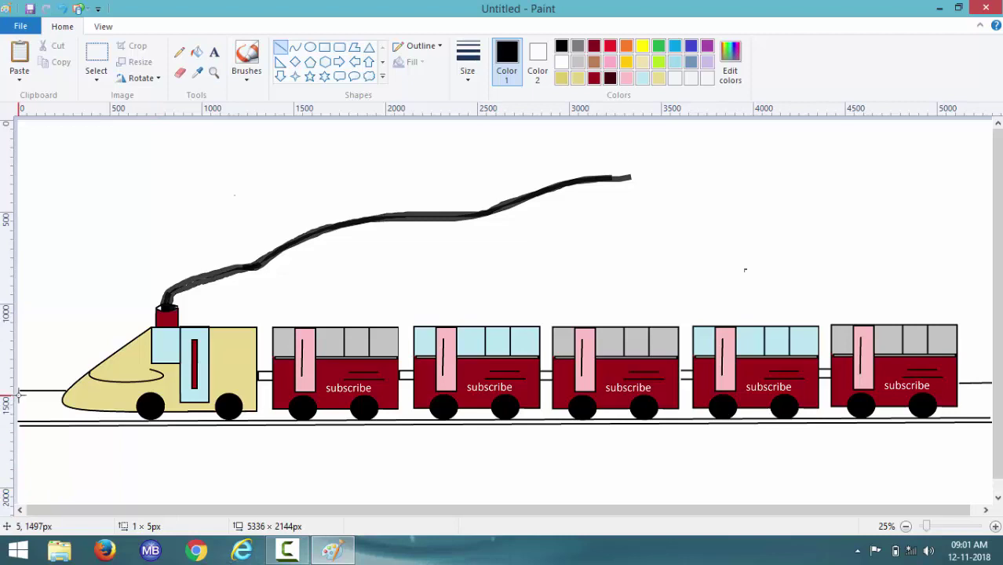
pyautogui.moveTo(19, 396); pyautogui.dragTo(61, 392)
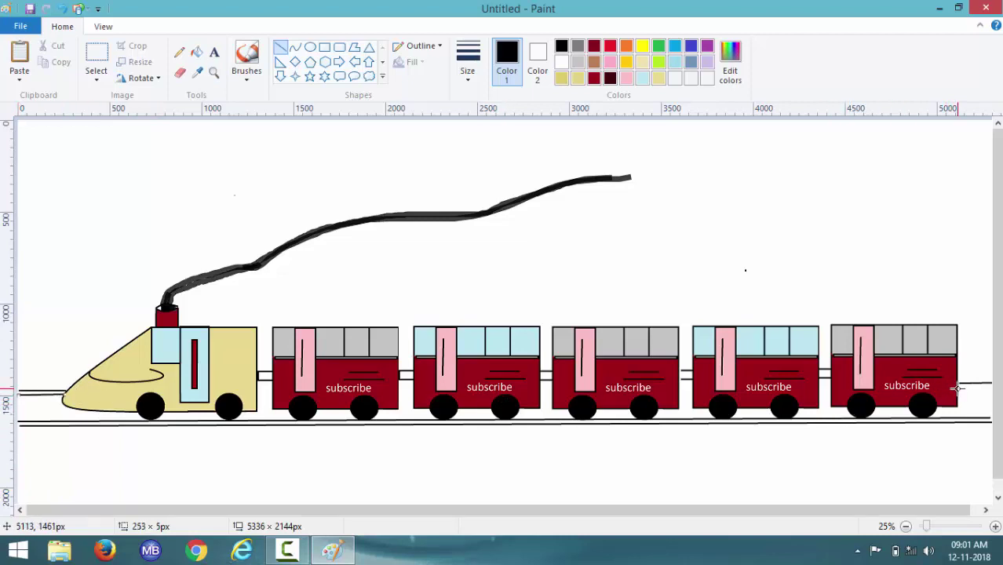
pyautogui.moveTo(957, 388); pyautogui.dragTo(998, 385)
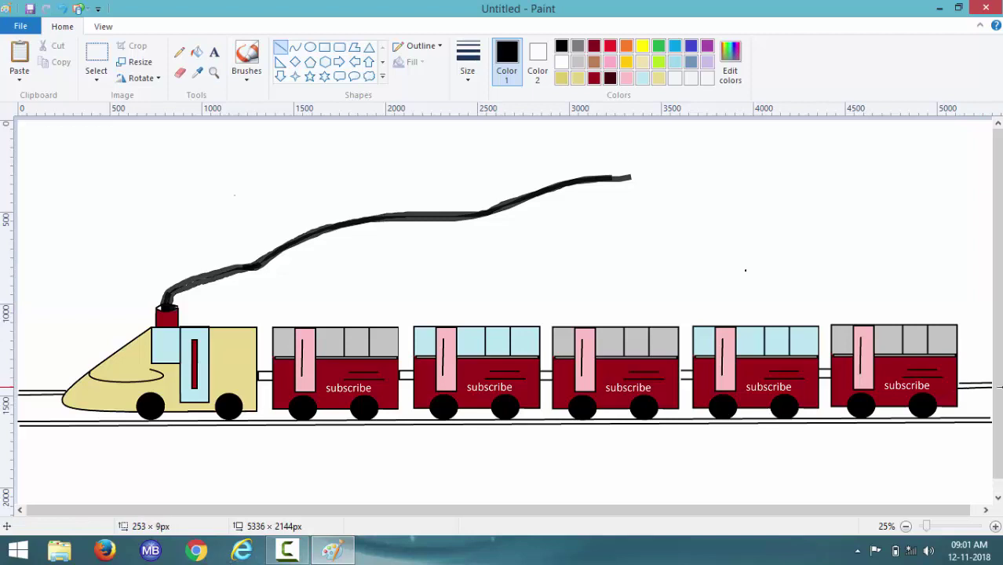
pyautogui.click(798, 276)
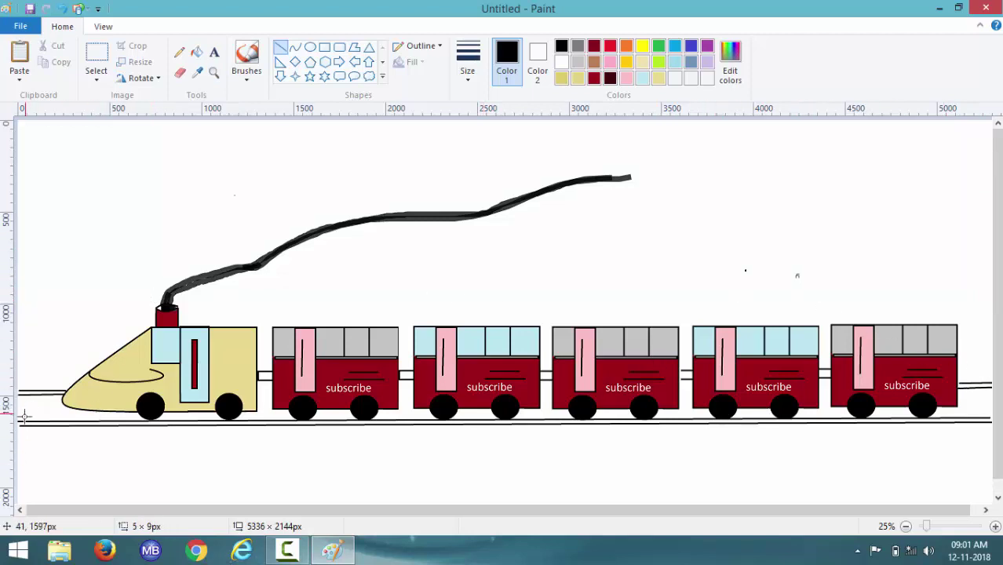
# Draw short black sleeper lines between the rails, from the canvas's left edge to beneath the first car.
pyautogui.moveTo(24, 422)
pyautogui.mouseDown()
pyautogui.moveTo(33, 394)
pyautogui.moveTo(53, 408)
pyautogui.moveTo(51, 417)
pyautogui.moveTo(39, 396)
pyautogui.moveTo(34, 419)
pyautogui.mouseUp()
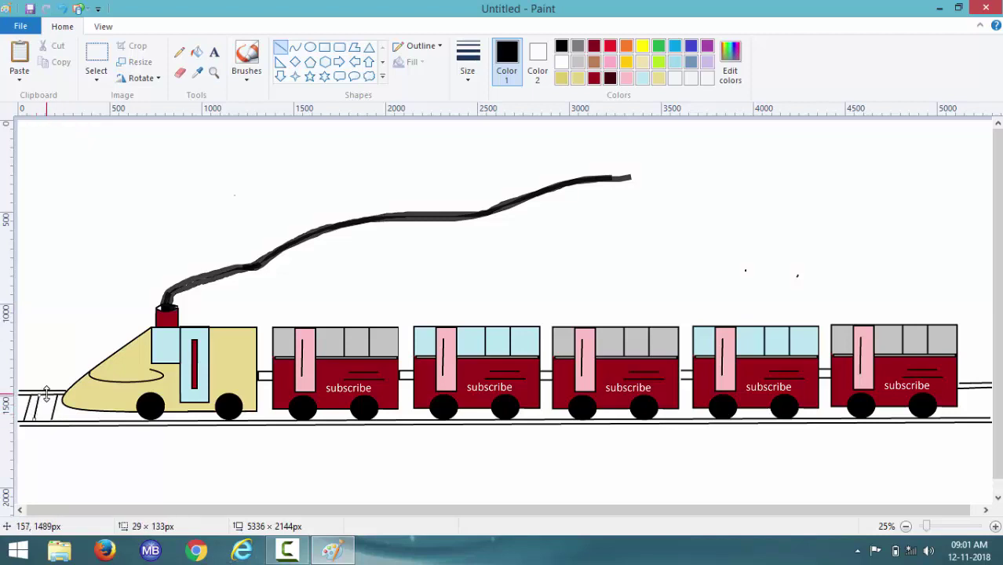
pyautogui.moveTo(51, 395)
pyautogui.mouseDown()
pyautogui.moveTo(44, 420)
pyautogui.moveTo(119, 416)
pyautogui.mouseUp()
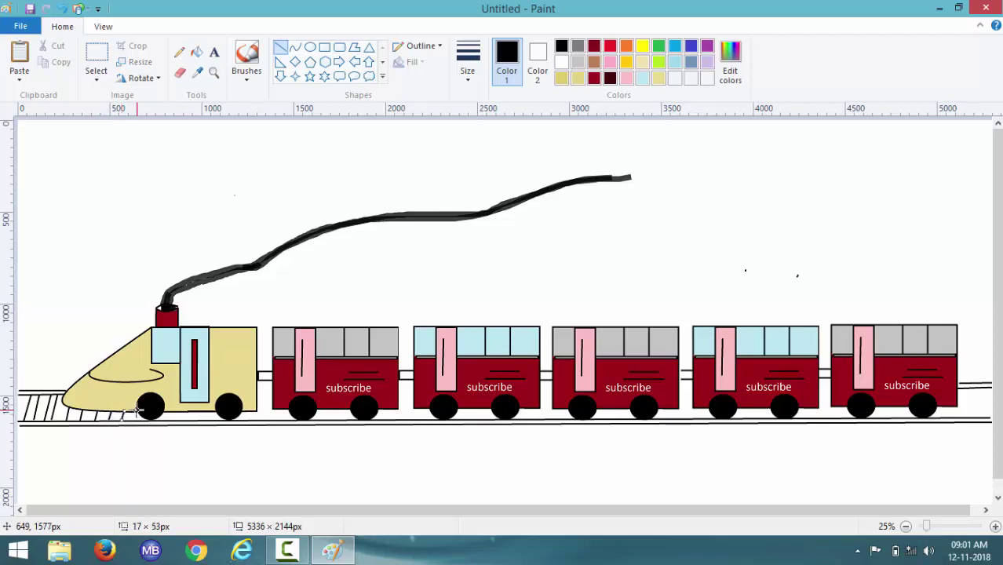
pyautogui.moveTo(137, 408)
pyautogui.mouseDown()
pyautogui.moveTo(132, 418)
pyautogui.moveTo(181, 410)
pyautogui.moveTo(182, 424)
pyautogui.moveTo(200, 420)
pyautogui.mouseUp()
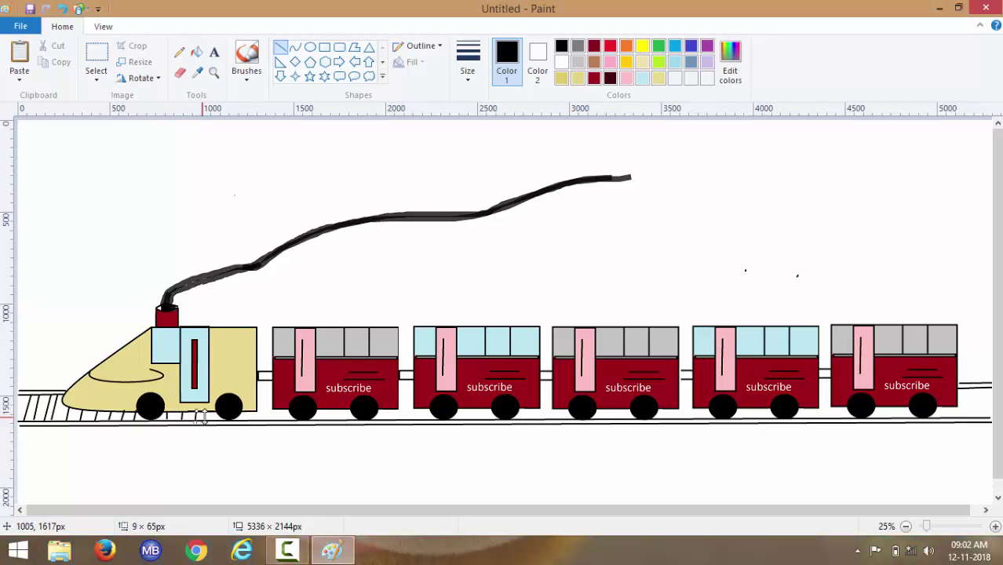
pyautogui.moveTo(208, 410)
pyautogui.mouseDown()
pyautogui.moveTo(251, 431)
pyautogui.moveTo(249, 417)
pyautogui.moveTo(262, 424)
pyautogui.moveTo(274, 407)
pyautogui.moveTo(275, 419)
pyautogui.moveTo(285, 407)
pyautogui.moveTo(332, 411)
pyautogui.moveTo(332, 421)
pyautogui.moveTo(335, 409)
pyautogui.moveTo(333, 418)
pyautogui.mouseUp()
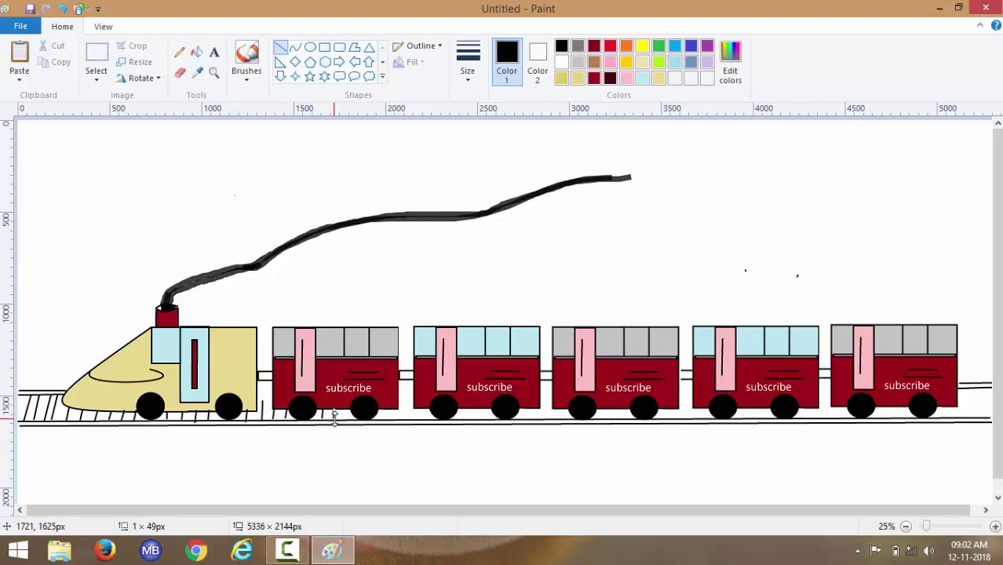
pyautogui.click(452, 405)
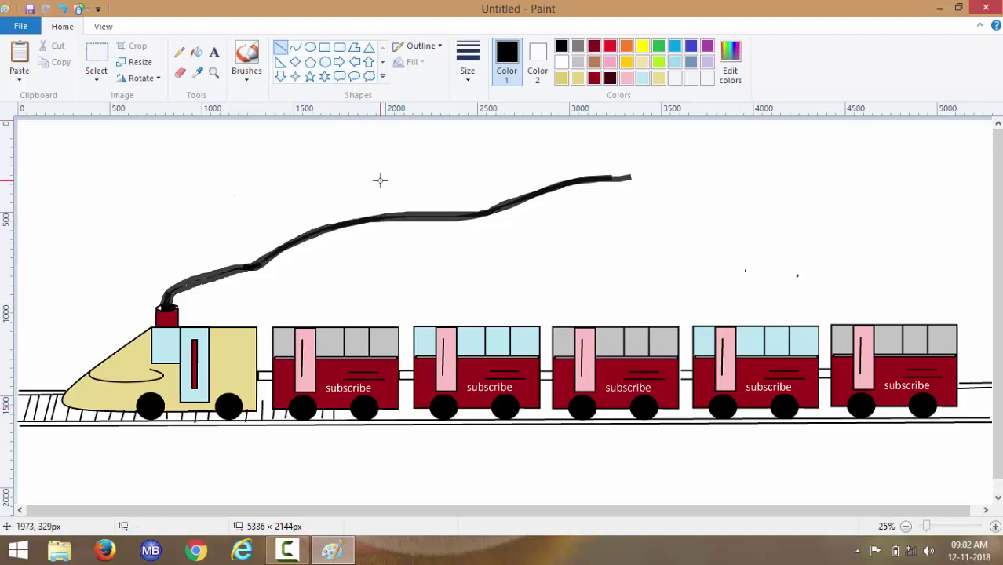
# Draw a second small rectangular coupling below the existing one in each of the five gaps between the locomotive and cars.
pyautogui.click(324, 49)
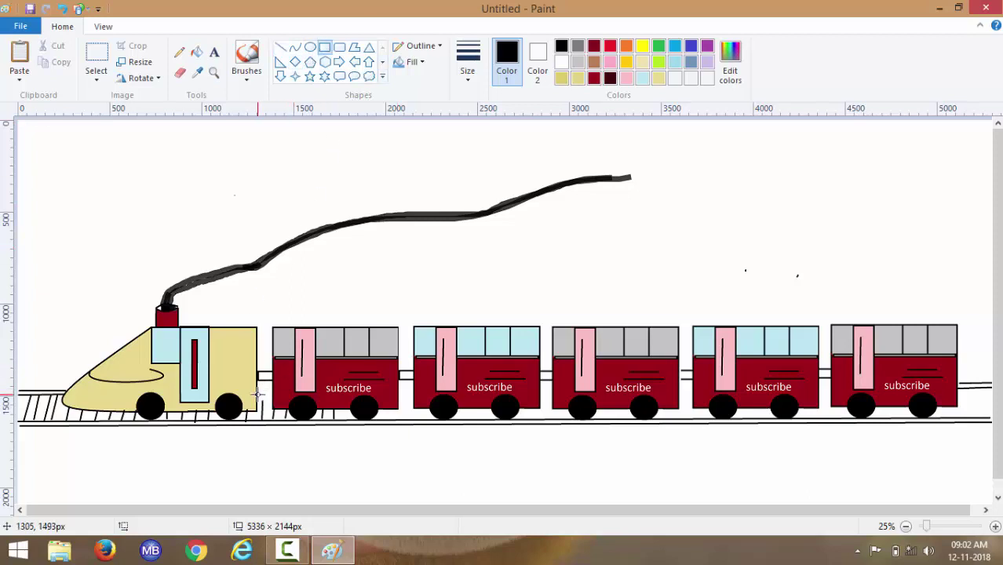
pyautogui.moveTo(260, 386); pyautogui.dragTo(274, 398)
pyautogui.moveTo(400, 392)
pyautogui.mouseDown()
pyautogui.moveTo(414, 396)
pyautogui.moveTo(397, 393)
pyautogui.mouseUp()
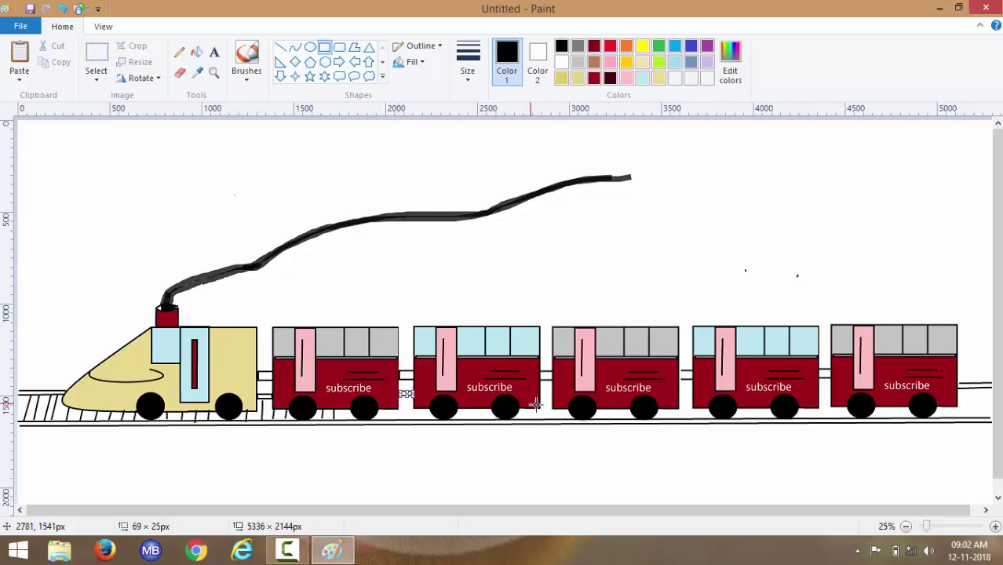
pyautogui.moveTo(540, 394); pyautogui.dragTo(552, 395)
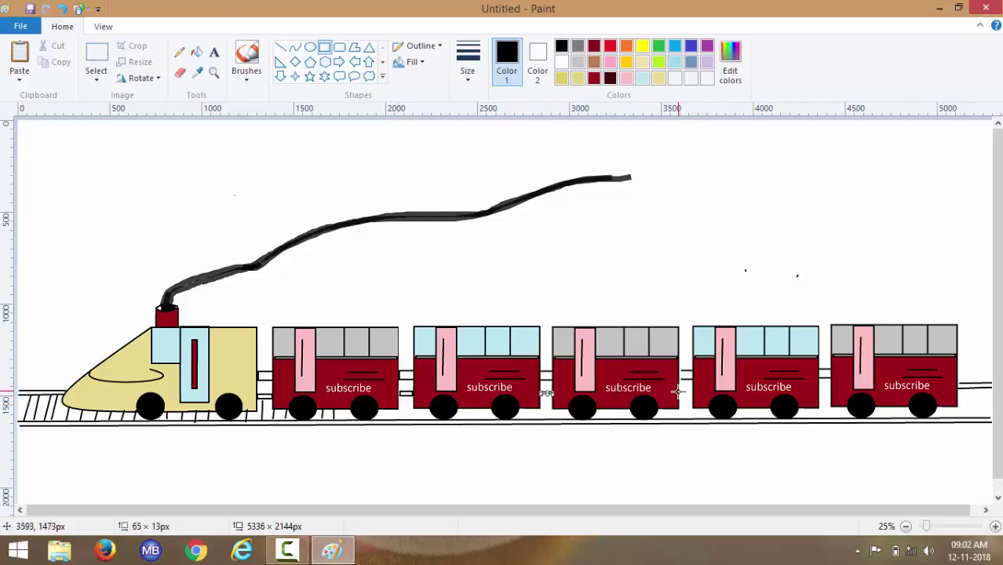
pyautogui.moveTo(678, 394); pyautogui.dragTo(692, 398)
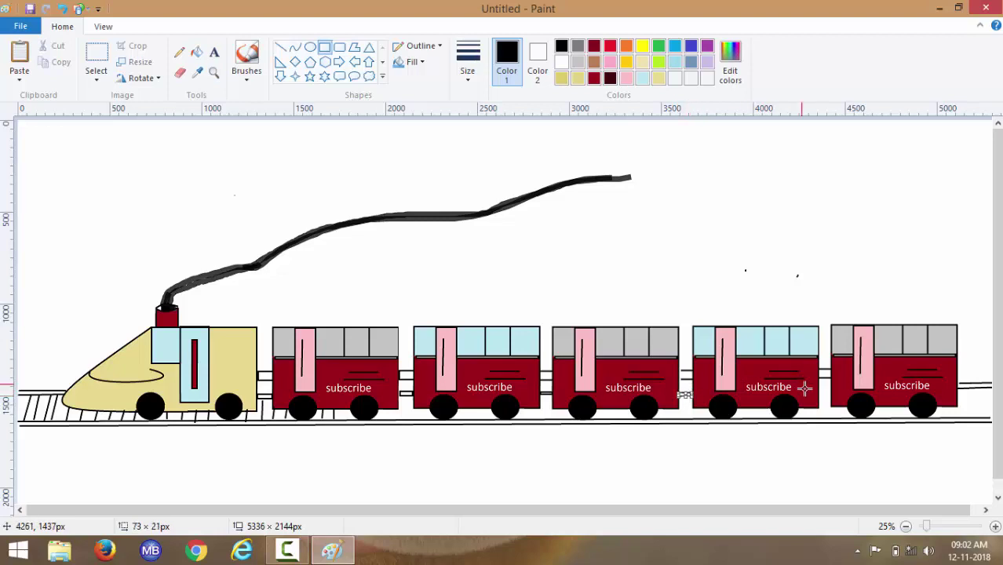
pyautogui.moveTo(821, 390); pyautogui.dragTo(833, 395)
pyautogui.click(845, 240)
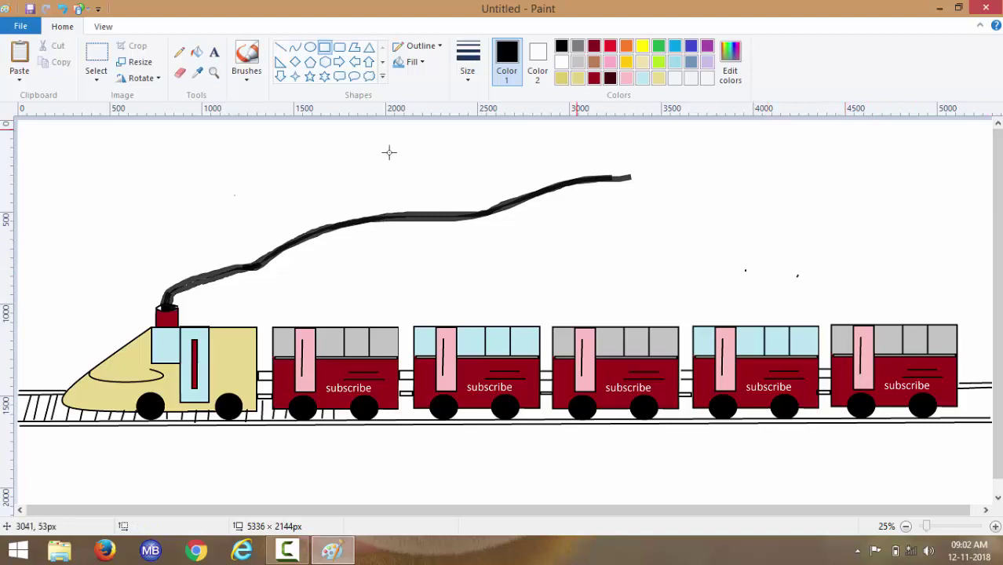
# Continue the sleeper lines along the track from beneath the first car to the front of the fourth car.
pyautogui.click(280, 47)
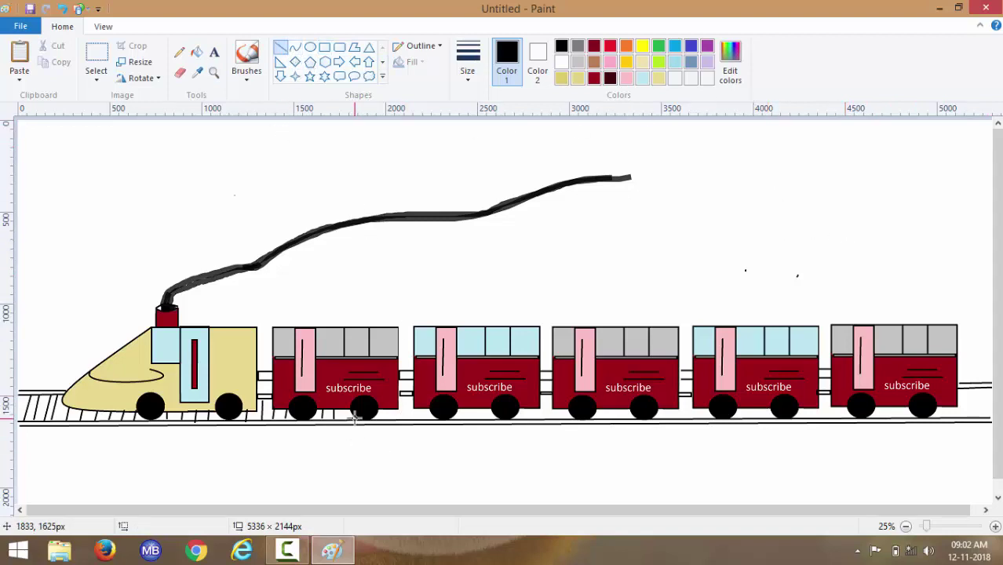
pyautogui.moveTo(346, 406)
pyautogui.mouseDown()
pyautogui.moveTo(346, 420)
pyautogui.moveTo(385, 414)
pyautogui.mouseUp()
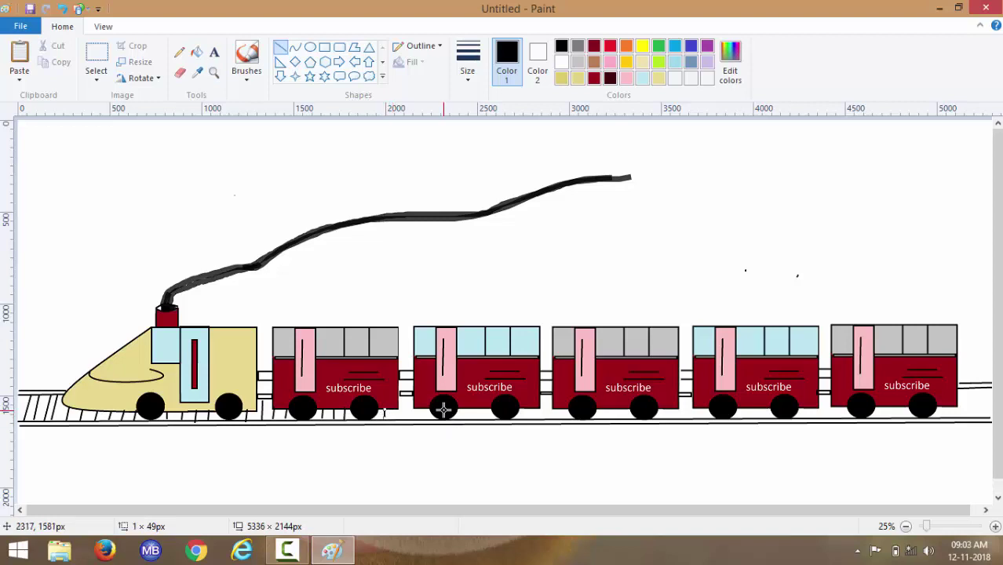
pyautogui.moveTo(443, 407)
pyautogui.mouseDown()
pyautogui.moveTo(401, 393)
pyautogui.moveTo(400, 424)
pyautogui.moveTo(426, 408)
pyautogui.moveTo(427, 420)
pyautogui.moveTo(463, 418)
pyautogui.mouseUp()
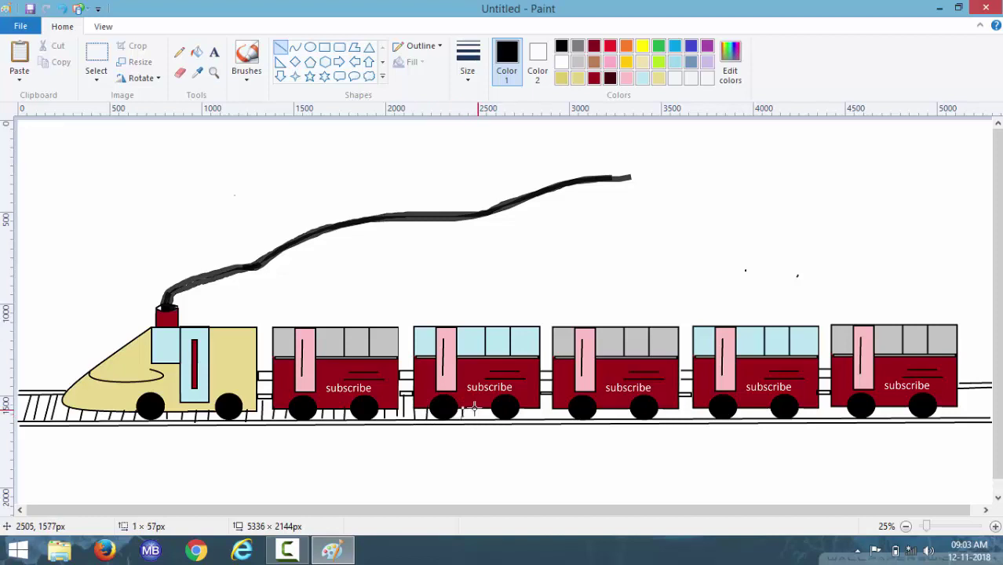
pyautogui.click(473, 406)
pyautogui.moveTo(475, 417)
pyautogui.mouseDown()
pyautogui.moveTo(549, 412)
pyautogui.moveTo(535, 421)
pyautogui.moveTo(556, 422)
pyautogui.moveTo(616, 408)
pyautogui.moveTo(614, 420)
pyautogui.moveTo(656, 404)
pyautogui.moveTo(658, 419)
pyautogui.moveTo(684, 409)
pyautogui.moveTo(682, 422)
pyautogui.moveTo(701, 411)
pyautogui.moveTo(740, 420)
pyautogui.mouseUp()
pyautogui.click(576, 413)
pyautogui.click(624, 408)
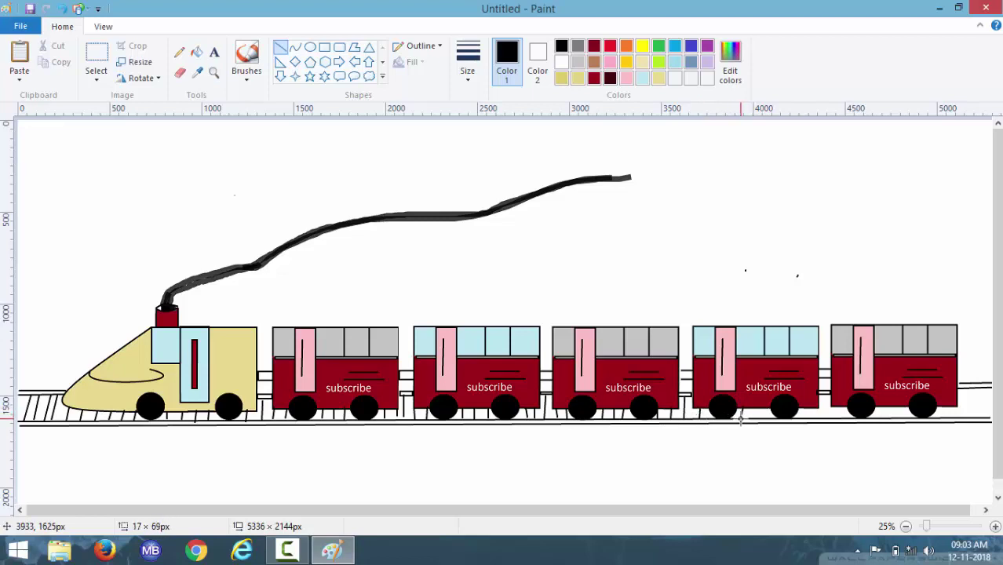
# Extend the sleeper lines from beneath the fourth car, past the last car, to the canvas's right edge.
pyautogui.click(759, 406)
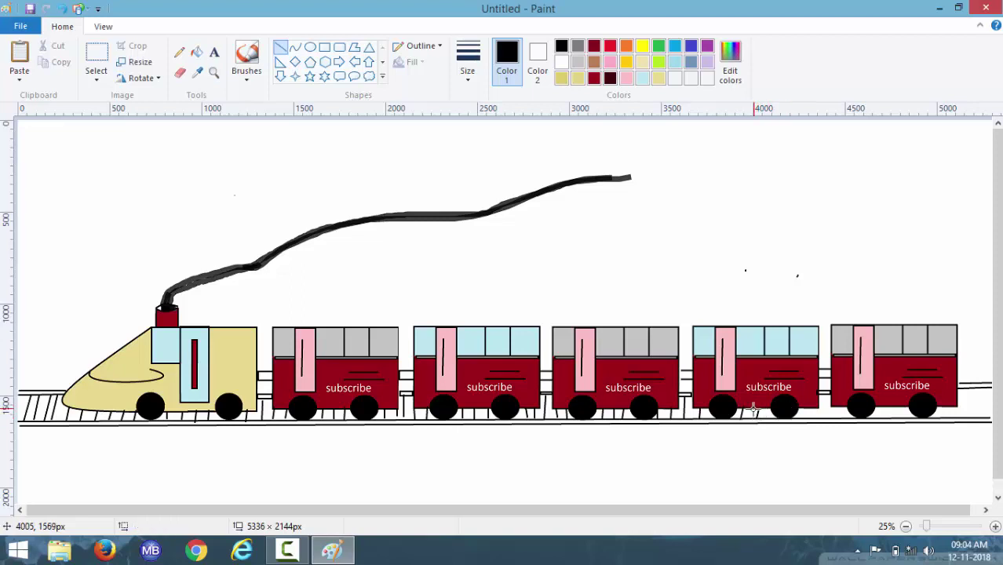
pyautogui.moveTo(782, 408)
pyautogui.mouseDown()
pyautogui.moveTo(805, 405)
pyautogui.moveTo(804, 416)
pyautogui.moveTo(820, 405)
pyautogui.moveTo(822, 420)
pyautogui.moveTo(816, 412)
pyautogui.mouseUp()
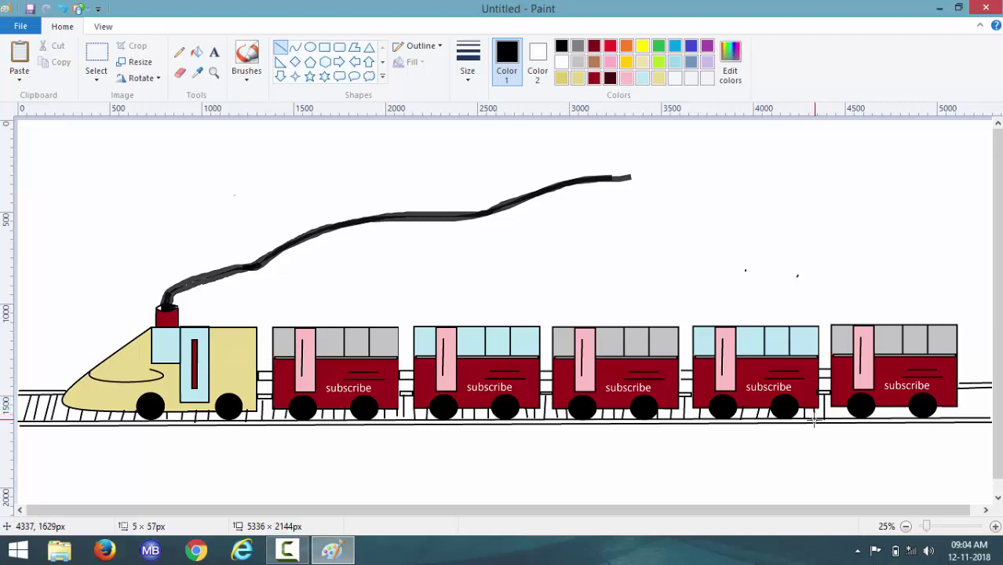
pyautogui.moveTo(814, 421); pyautogui.dragTo(938, 427)
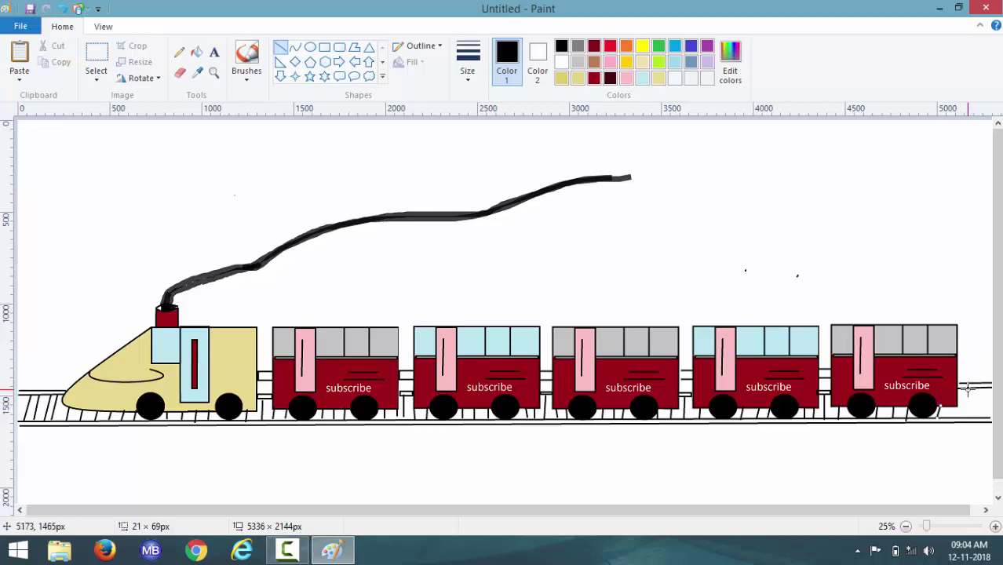
pyautogui.moveTo(968, 391)
pyautogui.mouseDown()
pyautogui.moveTo(960, 420)
pyautogui.moveTo(976, 397)
pyautogui.moveTo(970, 423)
pyautogui.mouseUp()
pyautogui.moveTo(989, 405); pyautogui.dragTo(990, 405)
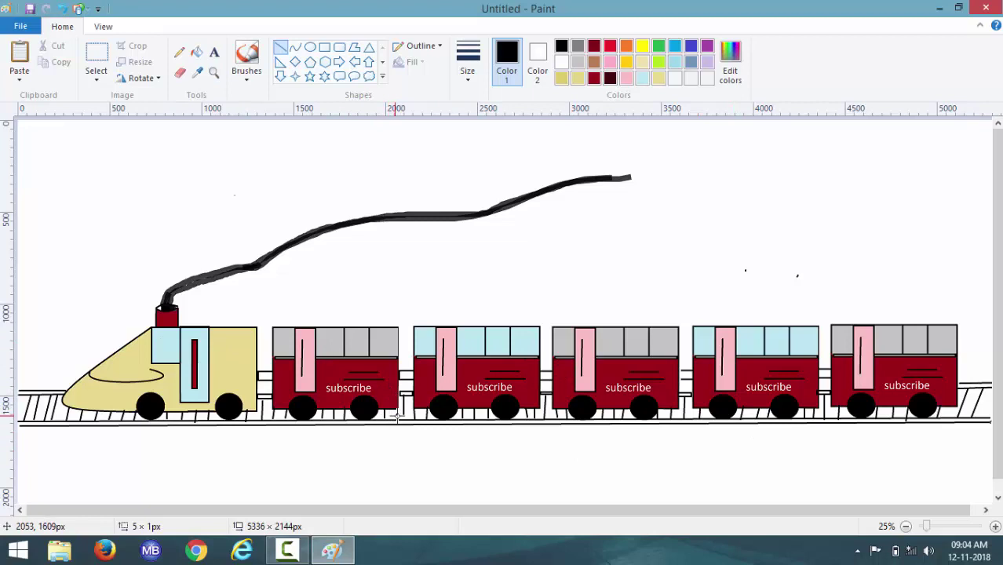
# Add and lengthen short sleeper lines beneath the first and second cars to reach the front rail.
pyautogui.moveTo(398, 420)
pyautogui.mouseDown()
pyautogui.moveTo(443, 424)
pyautogui.moveTo(385, 420)
pyautogui.moveTo(408, 430)
pyautogui.moveTo(401, 421)
pyautogui.mouseUp()
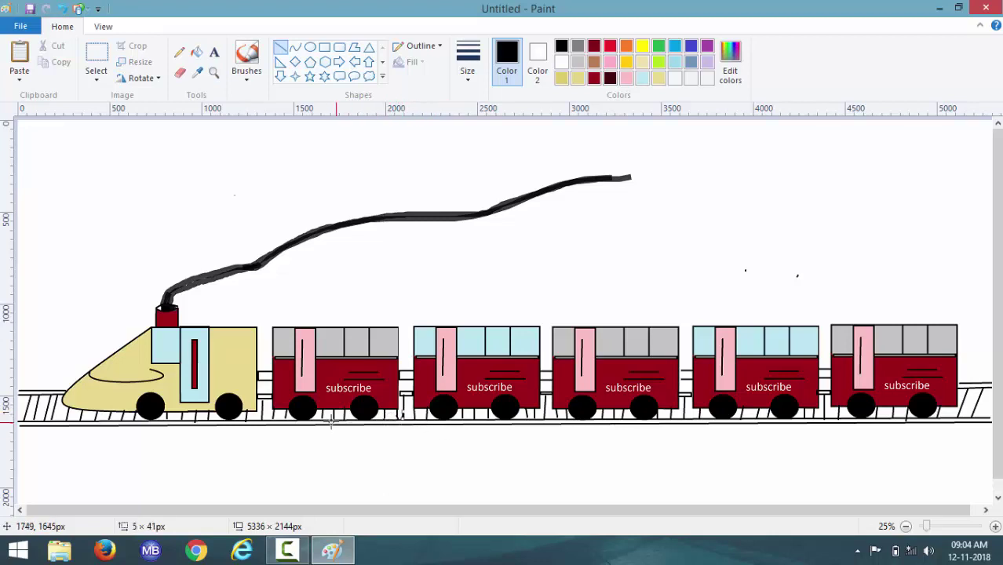
pyautogui.moveTo(323, 418); pyautogui.dragTo(285, 422)
pyautogui.click(285, 419)
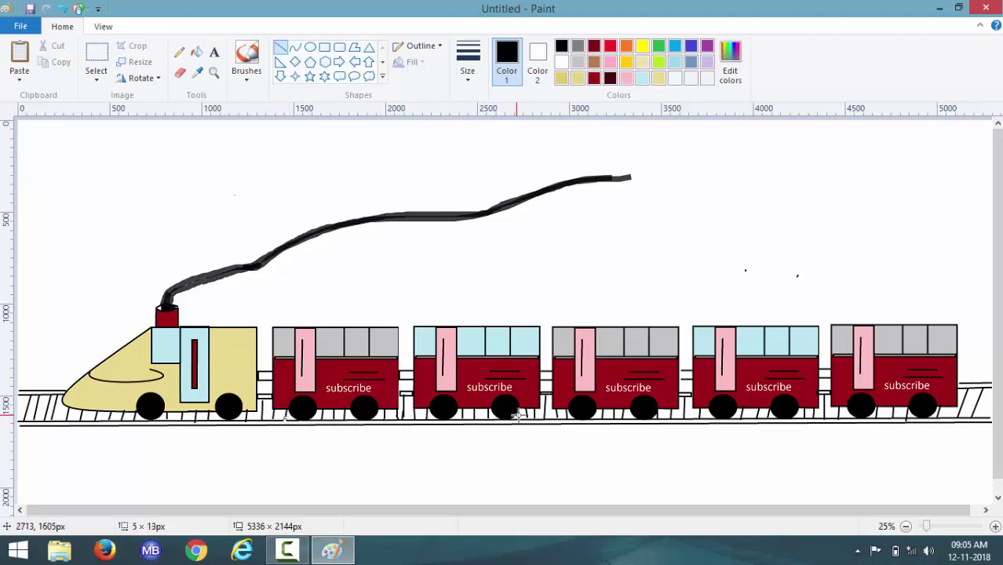
pyautogui.moveTo(528, 412); pyautogui.dragTo(528, 421)
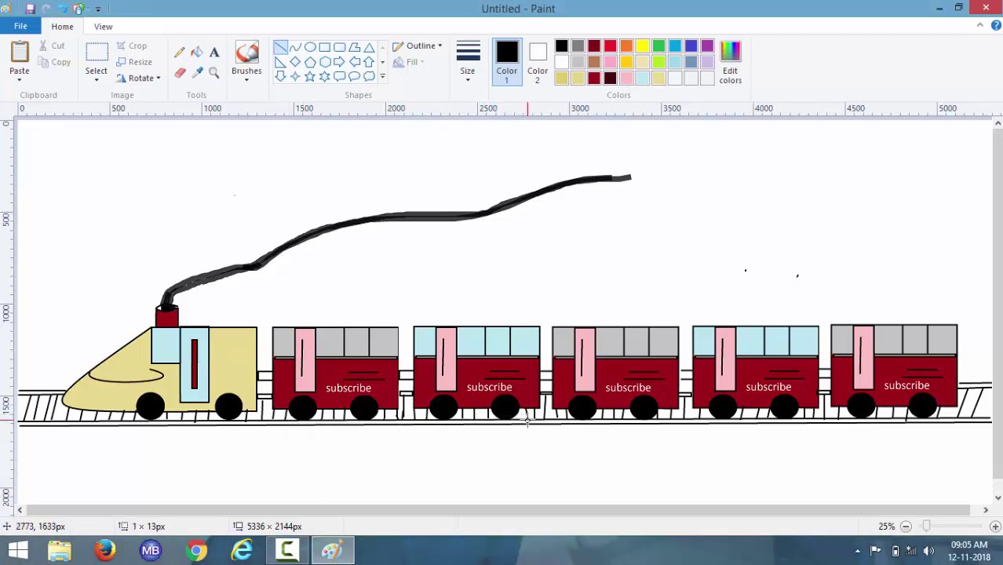
pyautogui.click(823, 425)
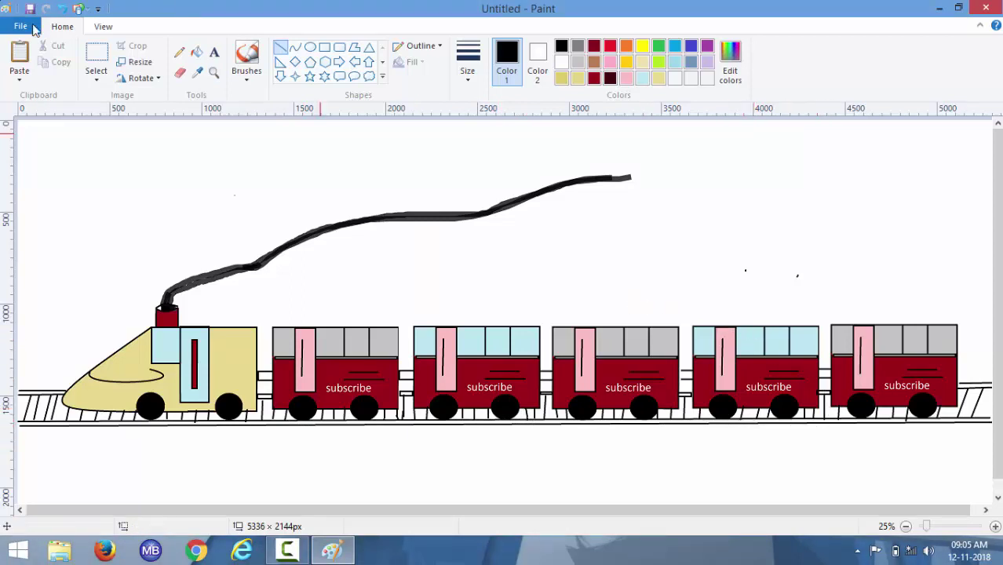
# Draw a row of five small black ellipses as stones just below the front rail, beneath the locomotive.
pyautogui.click(310, 48)
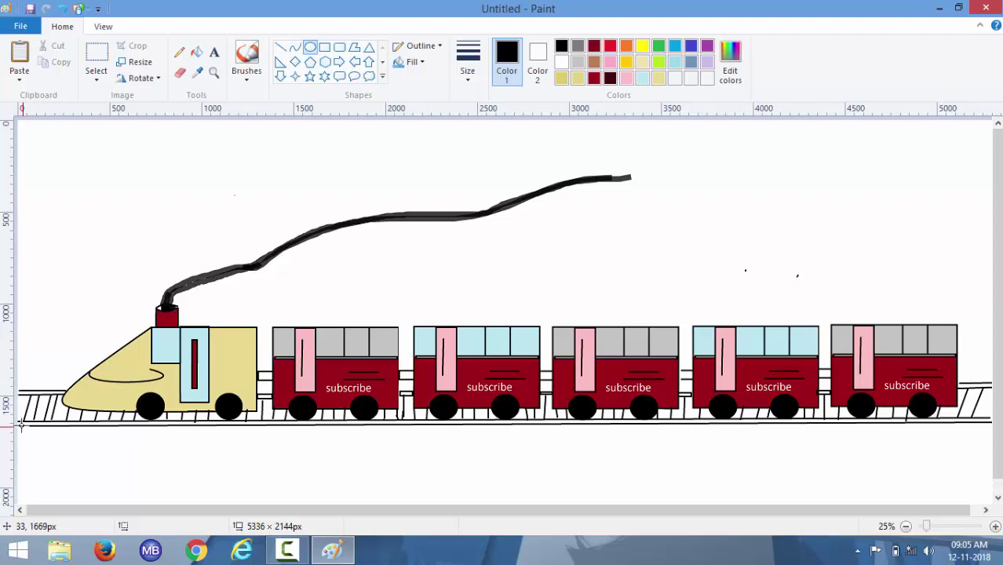
pyautogui.moveTo(21, 424); pyautogui.dragTo(44, 441)
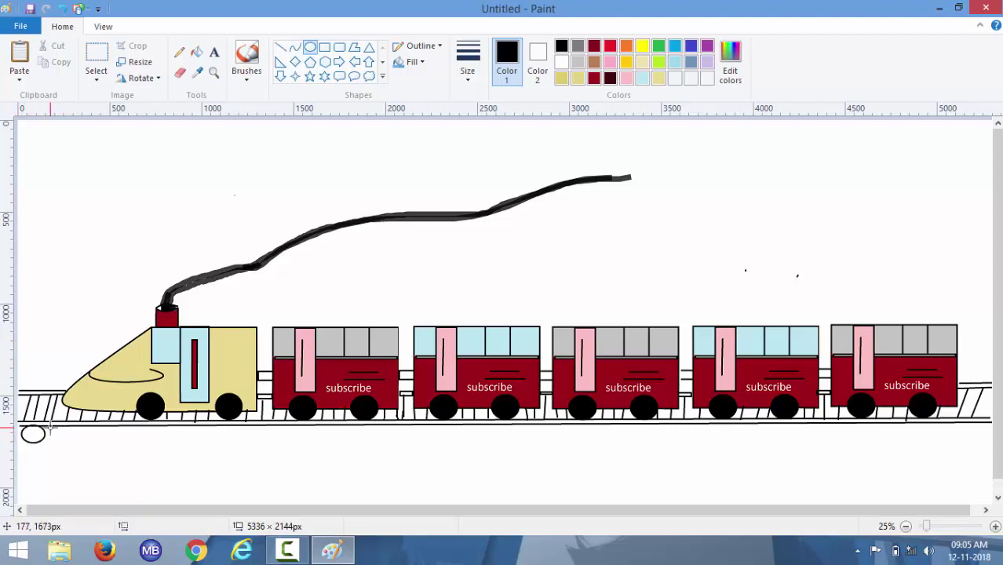
pyautogui.moveTo(50, 424)
pyautogui.mouseDown()
pyautogui.moveTo(75, 447)
pyautogui.moveTo(143, 442)
pyautogui.moveTo(152, 428)
pyautogui.moveTo(179, 445)
pyautogui.mouseUp()
pyautogui.click(95, 434)
pyautogui.click(140, 433)
pyautogui.click(172, 436)
pyautogui.click(41, 460)
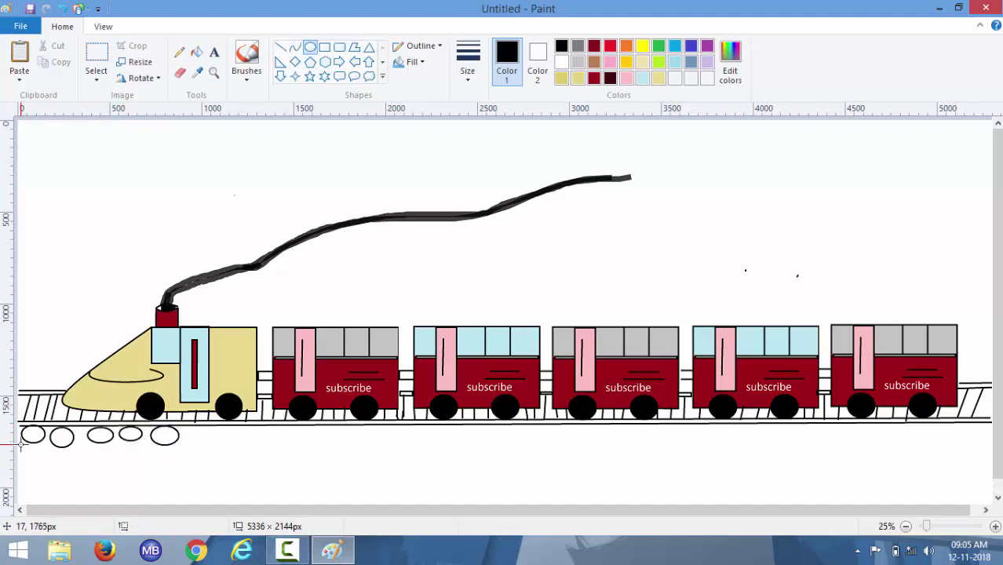
# Draw a second row of six small ellipses directly below the first row of stones.
pyautogui.moveTo(20, 441)
pyautogui.mouseDown()
pyautogui.moveTo(41, 462)
pyautogui.moveTo(68, 461)
pyautogui.moveTo(76, 443)
pyautogui.moveTo(95, 461)
pyautogui.moveTo(101, 442)
pyautogui.moveTo(122, 461)
pyautogui.moveTo(129, 449)
pyautogui.moveTo(146, 462)
pyautogui.moveTo(147, 436)
pyautogui.moveTo(176, 459)
pyautogui.mouseUp()
pyautogui.click(57, 445)
pyautogui.click(117, 457)
pyautogui.click(126, 458)
pyautogui.click(166, 458)
pyautogui.click(185, 465)
pyautogui.click(232, 458)
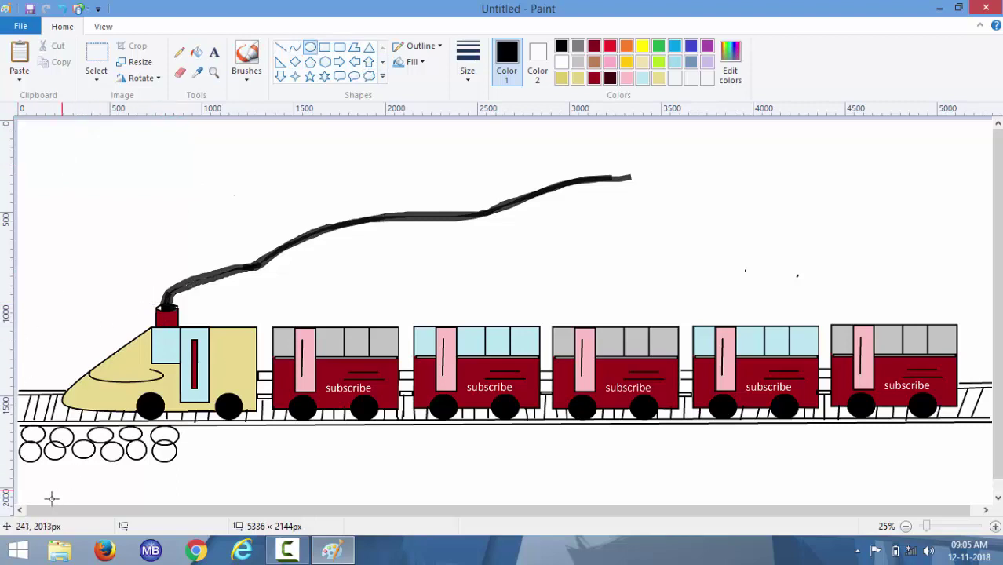
# Ready the fill tool with a custom dark grey, red 122, green 122, blue 122.
pyautogui.click(196, 52)
pyautogui.click(594, 64)
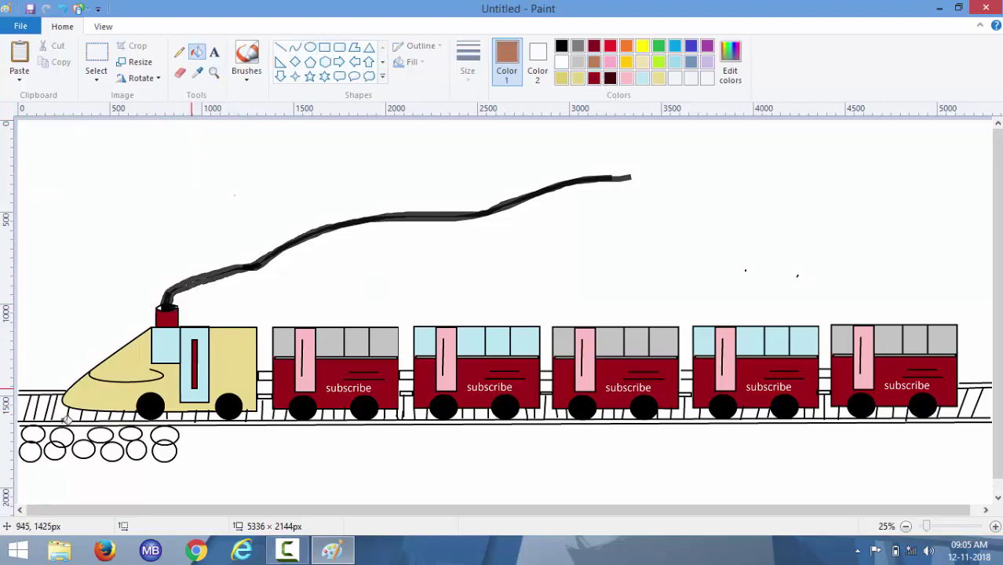
pyautogui.click(560, 46)
pyautogui.click(730, 63)
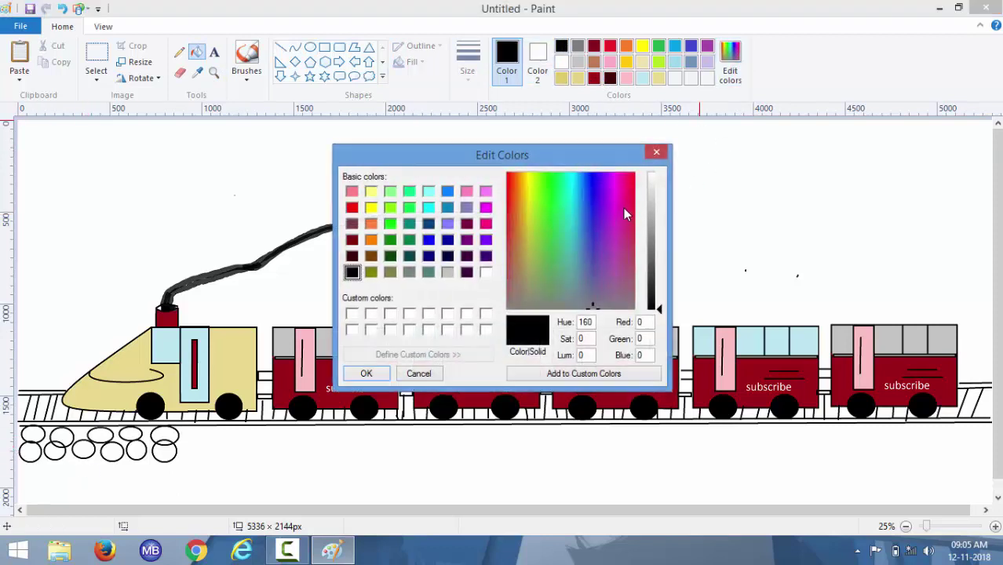
pyautogui.click(659, 249)
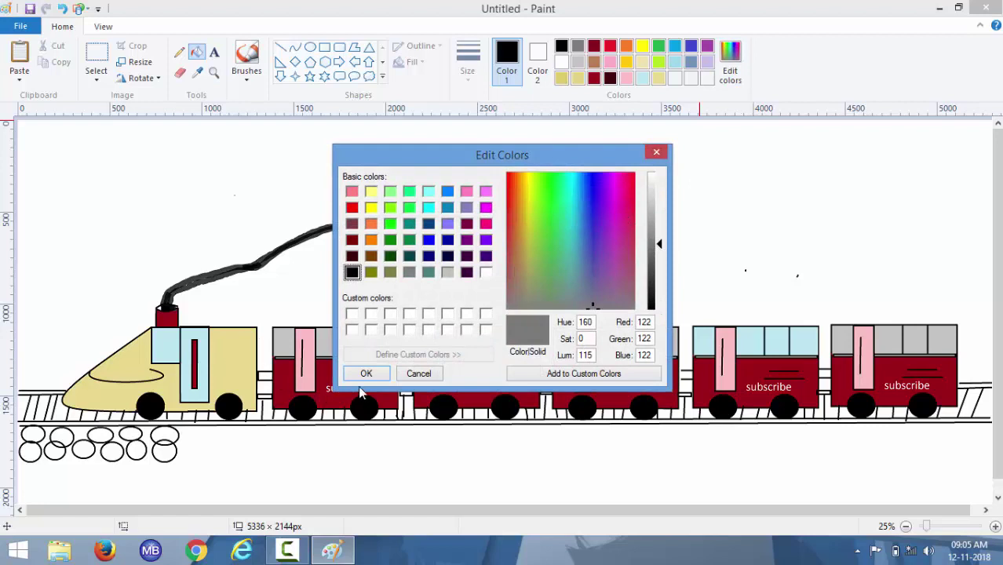
pyautogui.click(366, 374)
# Fill all eleven stones in both rows beneath the locomotive with the dark grey.
pyautogui.click(38, 434)
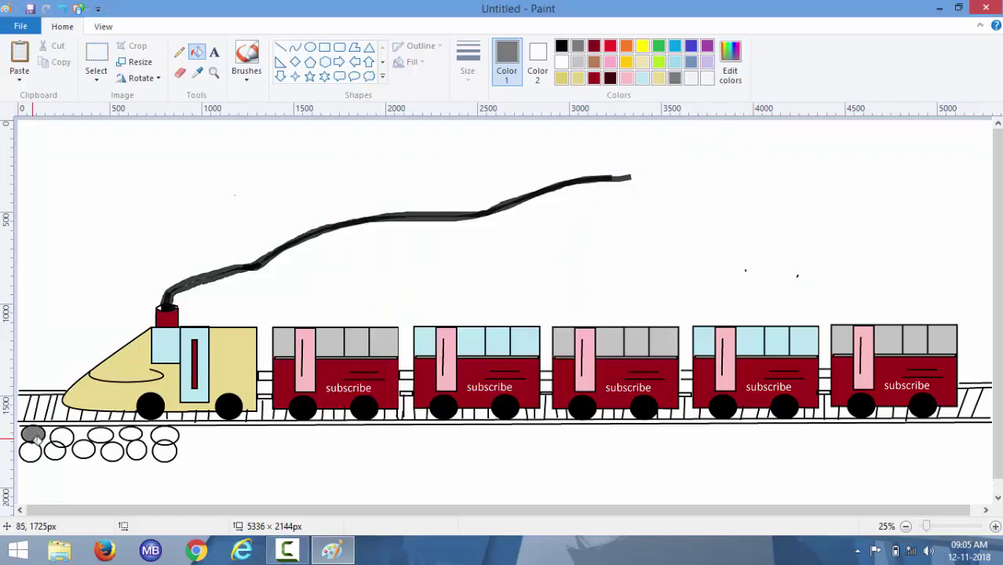
pyautogui.click(31, 451)
pyautogui.click(55, 450)
pyautogui.click(62, 436)
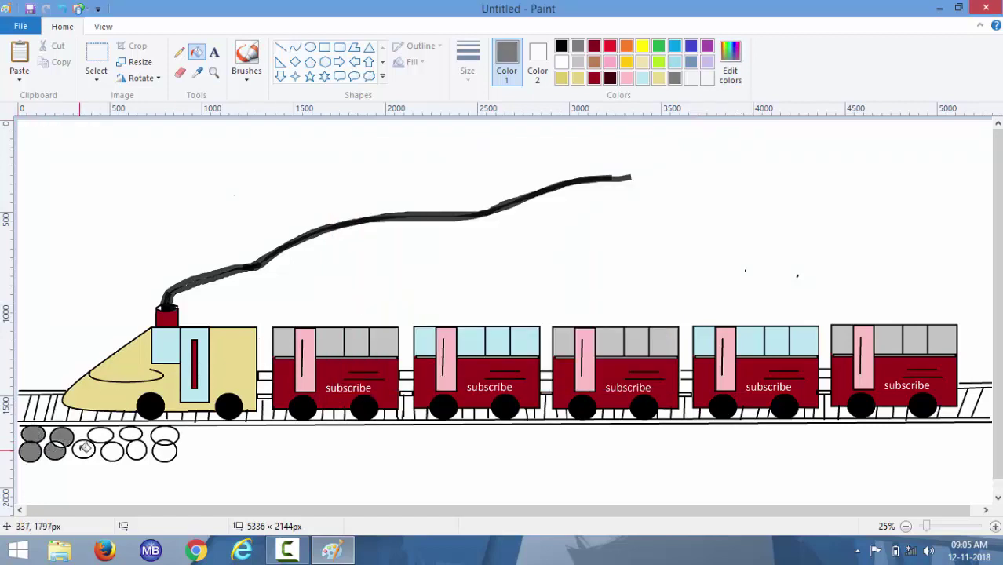
pyautogui.click(83, 449)
pyautogui.click(101, 436)
pyautogui.click(118, 447)
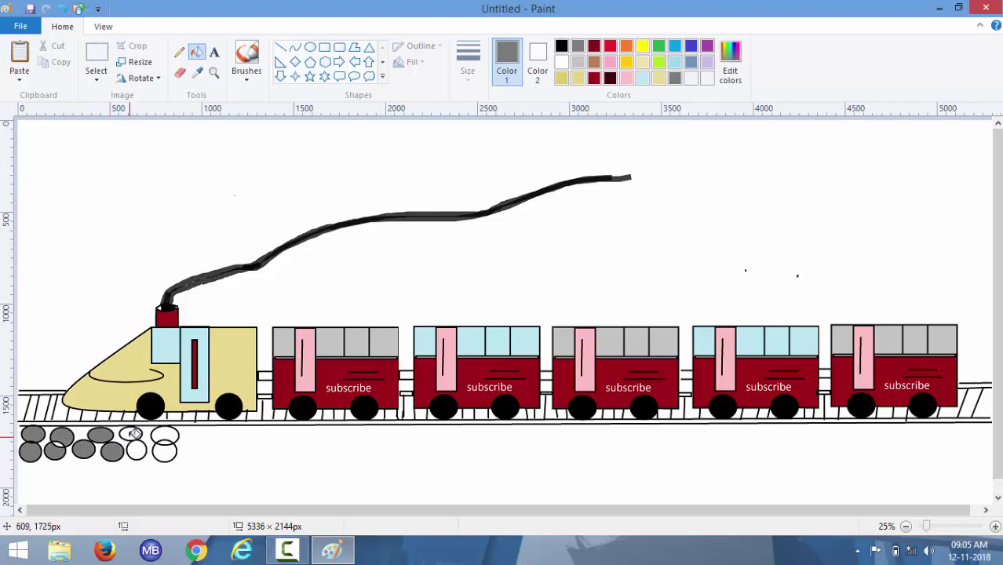
pyautogui.click(135, 436)
pyautogui.click(140, 447)
pyautogui.click(163, 435)
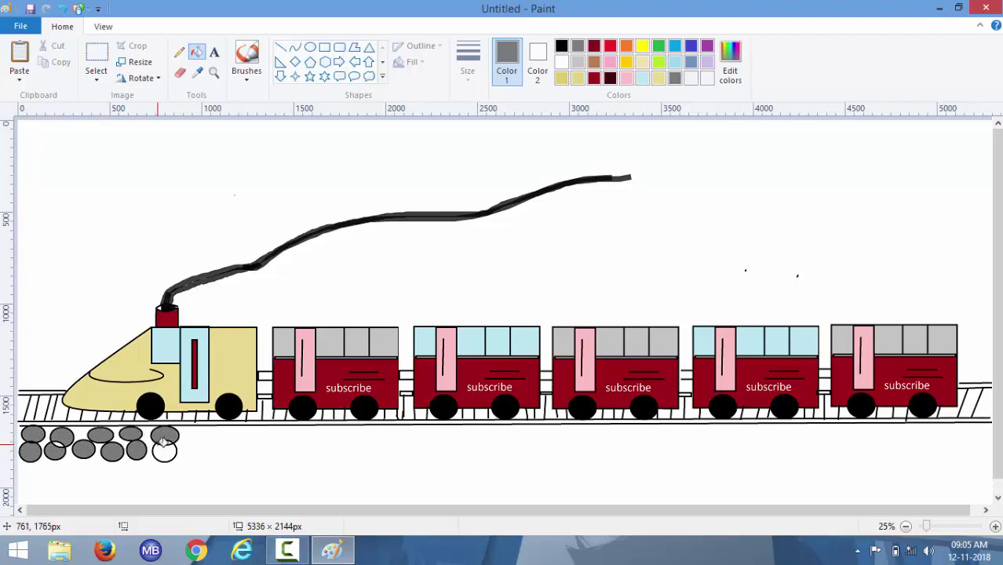
pyautogui.click(164, 449)
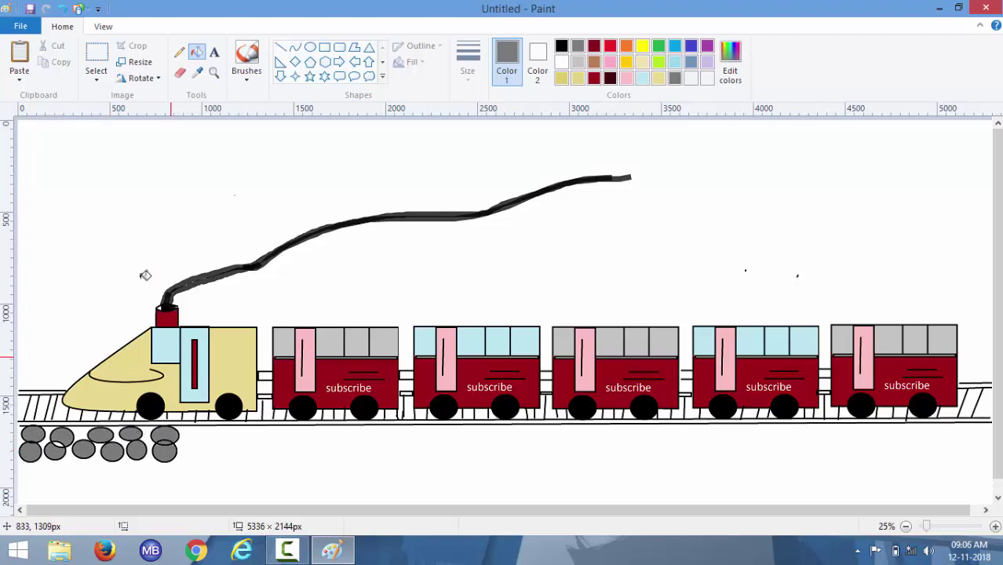
# Draw a grey curve from the front rail that bulges down around the two rows of stones.
pyautogui.click(294, 47)
pyautogui.moveTo(24, 424); pyautogui.dragTo(200, 425)
pyautogui.moveTo(39, 464); pyautogui.dragTo(183, 500)
pyautogui.rightClick(134, 446)
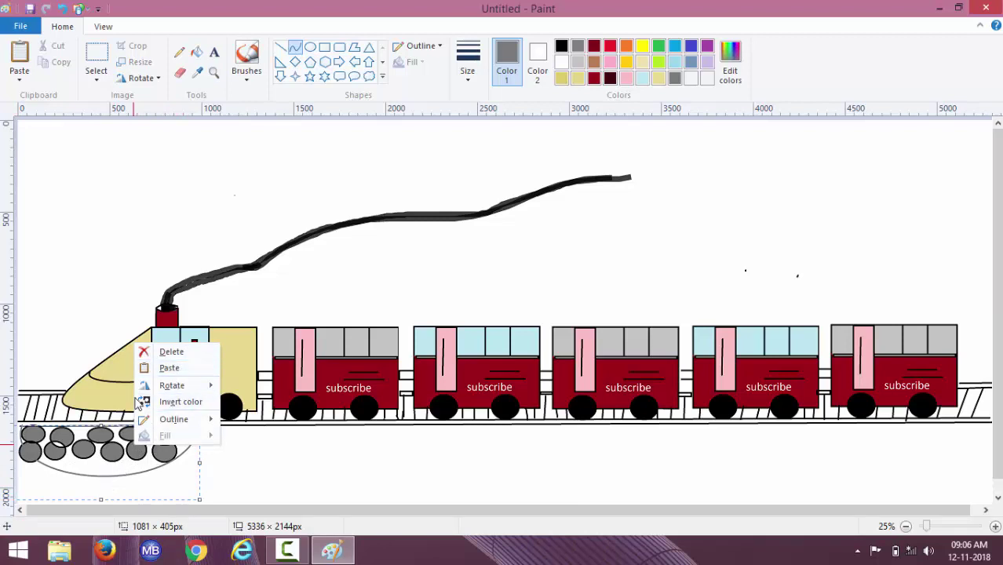
pyautogui.click(89, 456)
pyautogui.click(121, 262)
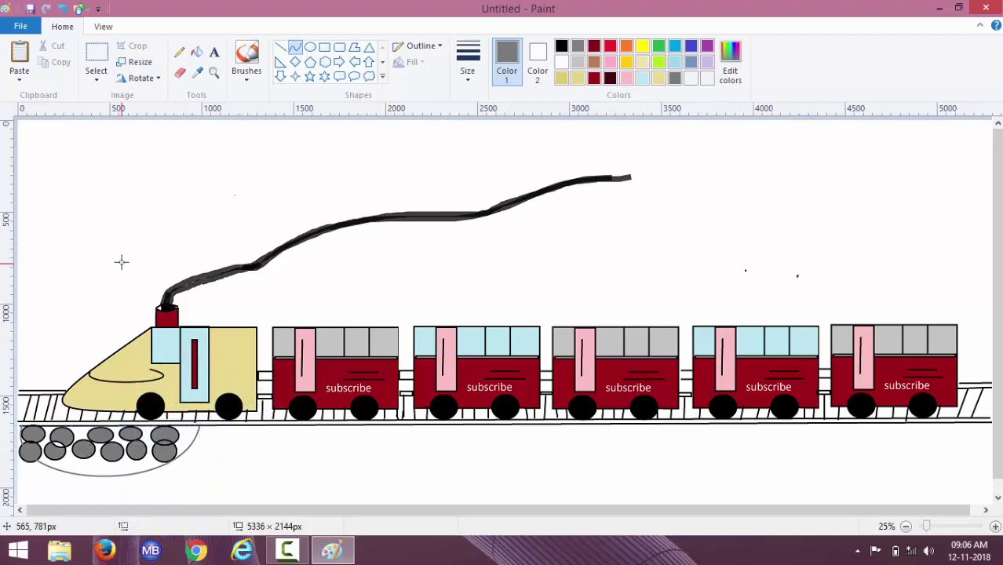
# Try to fill the area between the curve and the stones with dark grey, undoing the fill on the stone outlines.
pyautogui.click(196, 51)
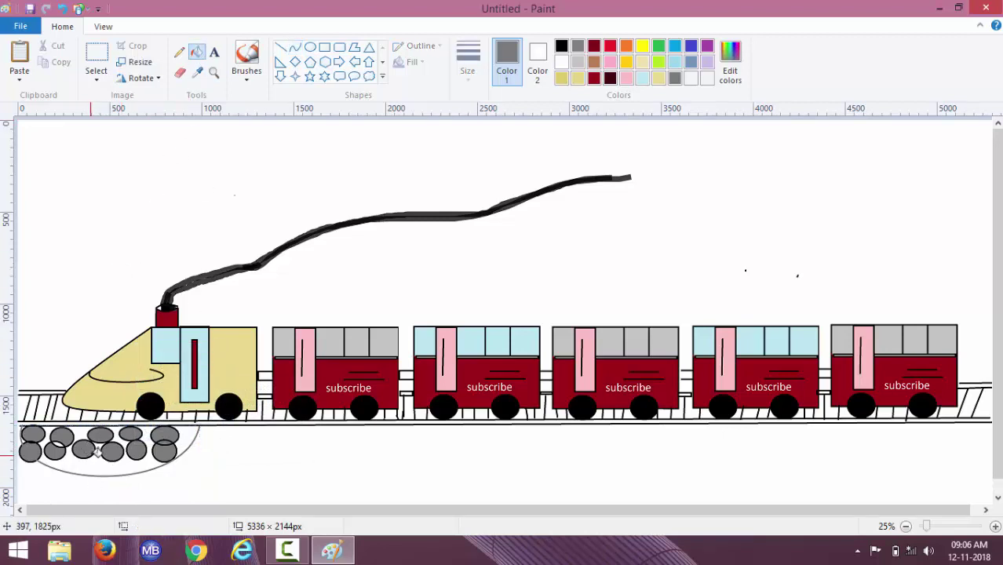
pyautogui.click(105, 454)
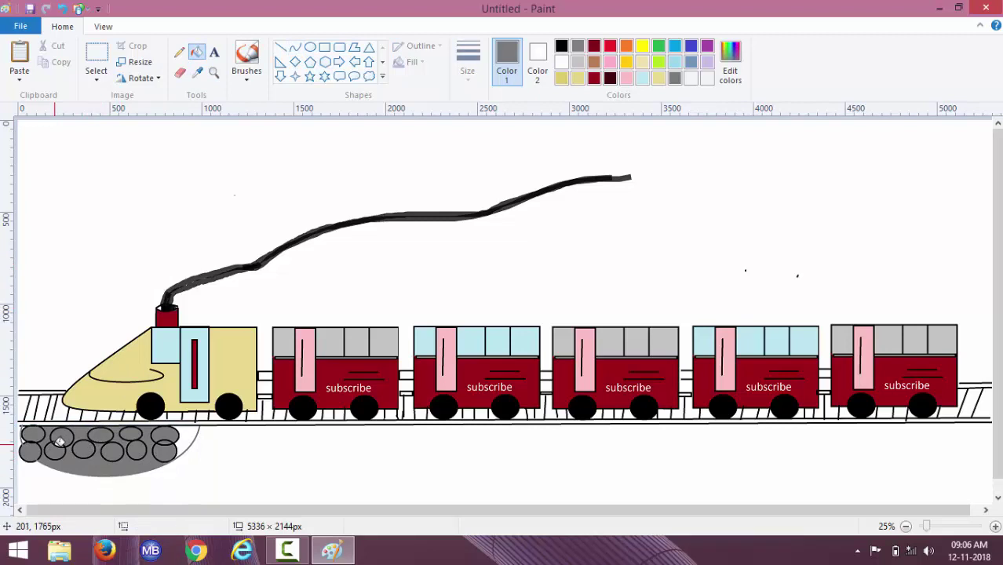
pyautogui.click(60, 442)
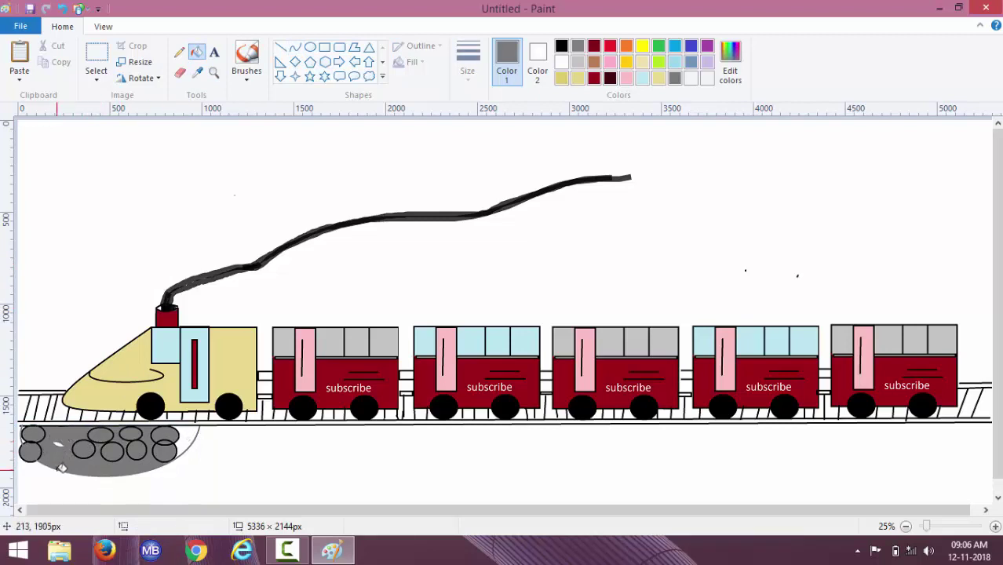
pyautogui.hotkey('ctrl', 'z')
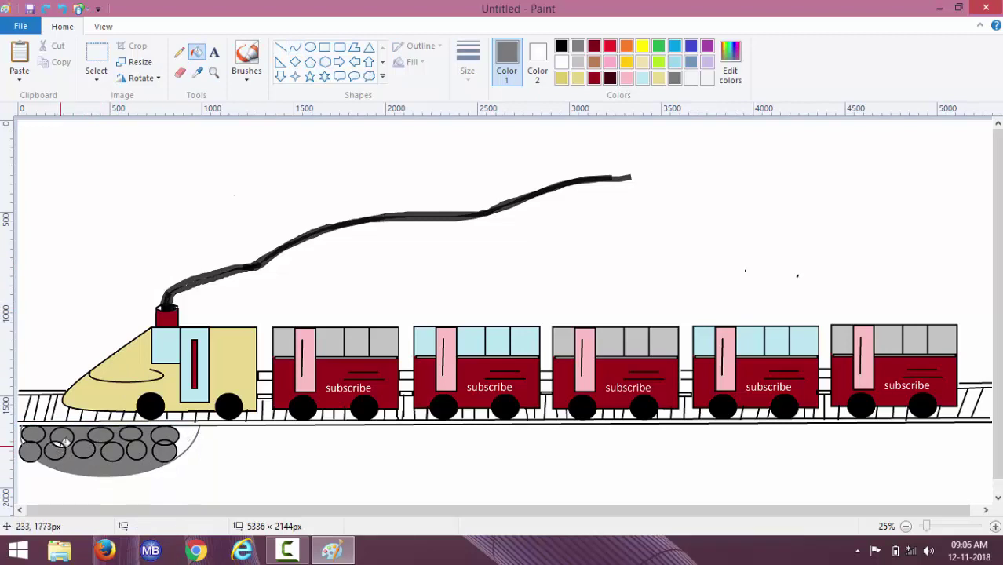
pyautogui.click(195, 430)
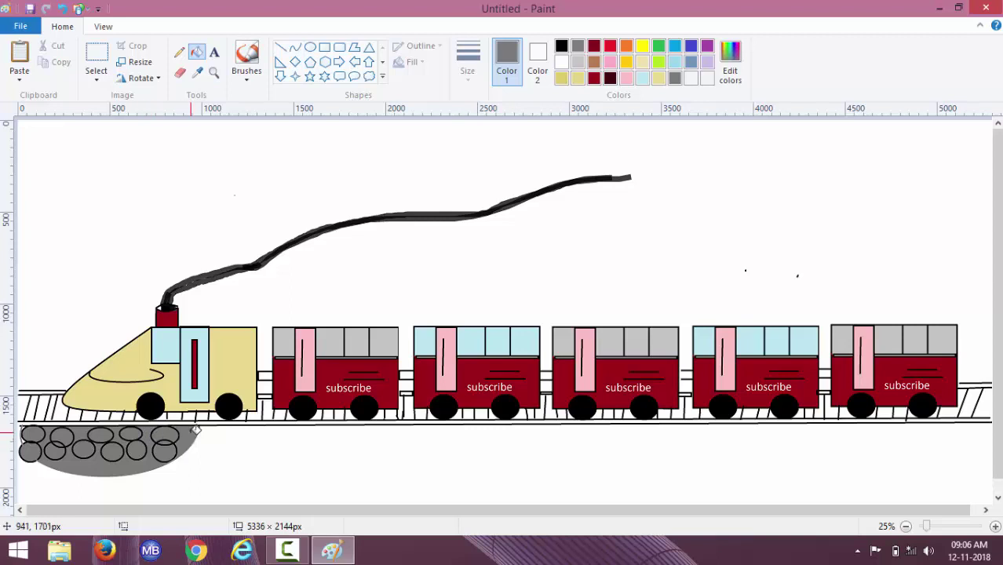
# Undo the grey background fills and the curve around the stones.
pyautogui.hotkey('ctrl', 'z')
pyautogui.hotkey('ctrl', 'z')
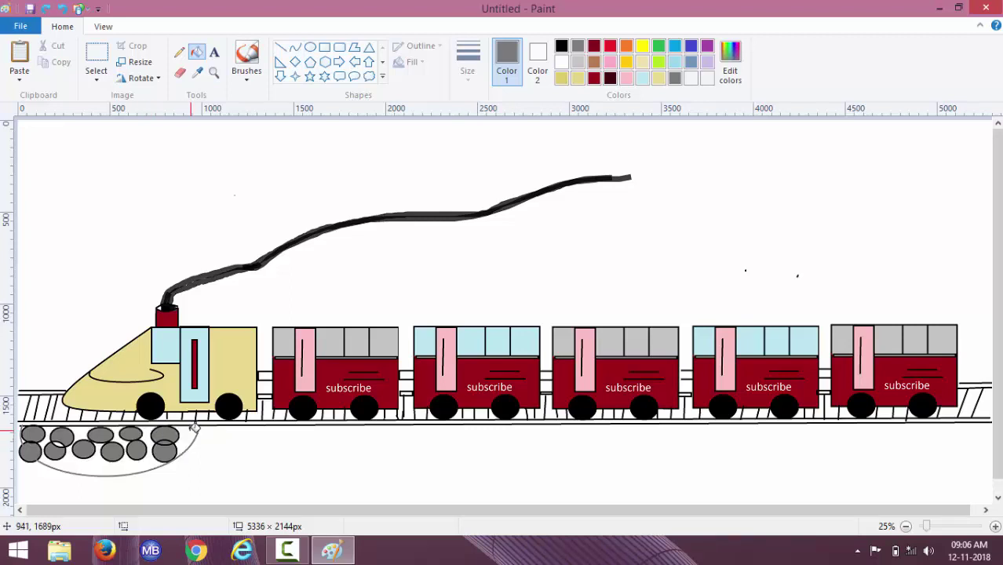
pyautogui.hotkey('ctrl', 'z')
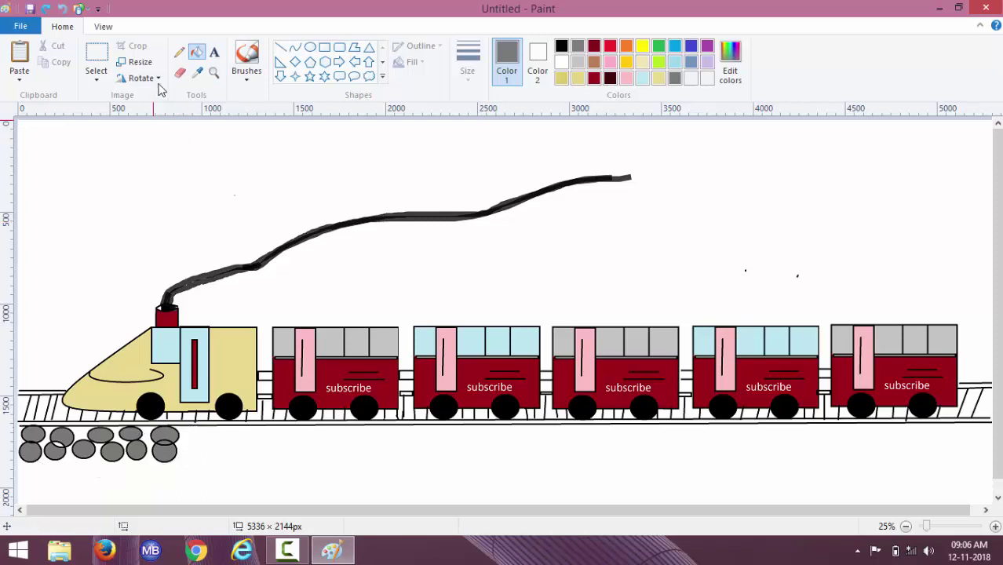
# Copy both rows of stones, about 954 × 225 px, and place a duplicate directly behind them below the rail.
pyautogui.click(97, 60)
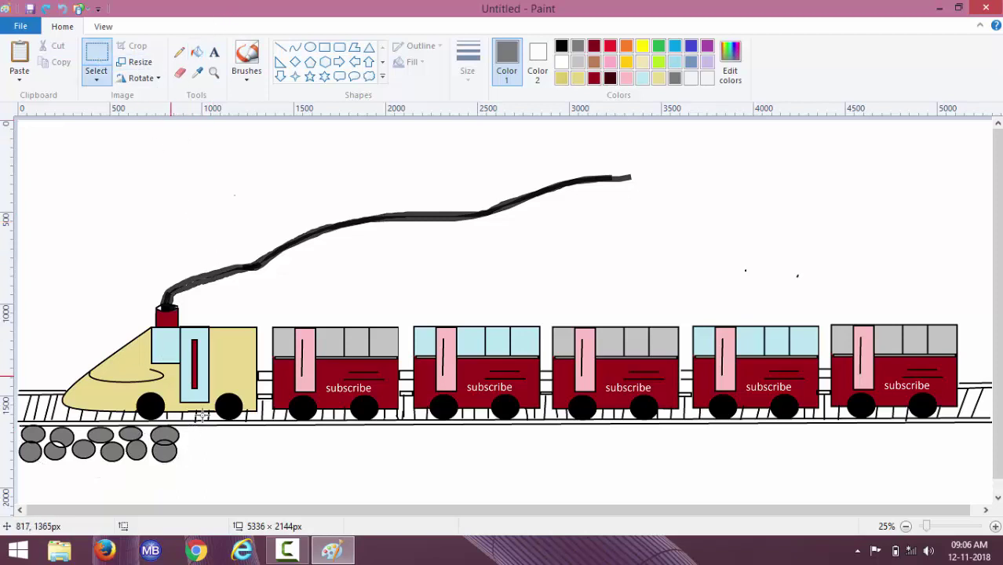
pyautogui.moveTo(148, 464); pyautogui.dragTo(5, 425)
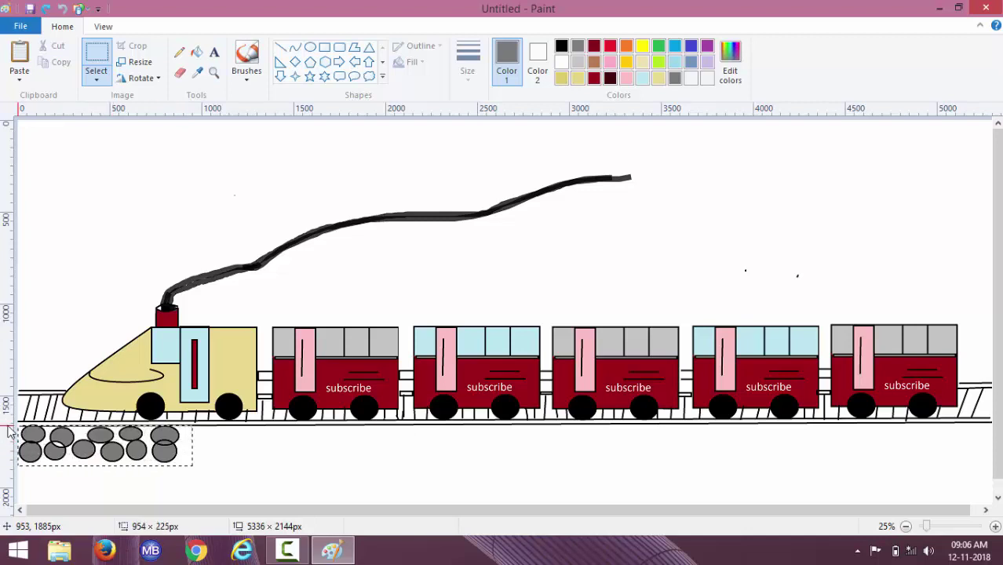
pyautogui.rightClick(104, 437)
pyautogui.click(158, 298)
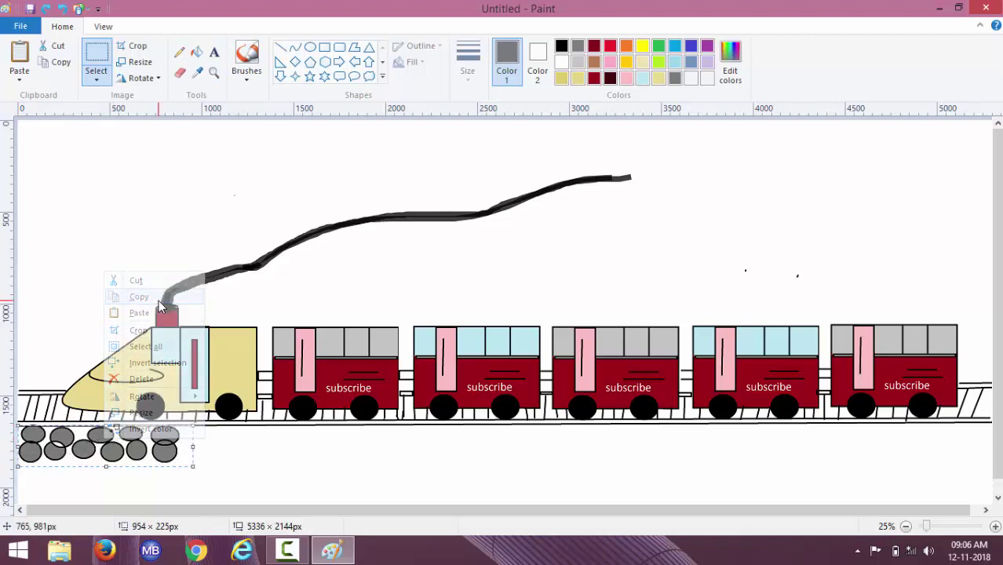
pyautogui.click(161, 307)
pyautogui.rightClick(163, 307)
pyautogui.click(174, 348)
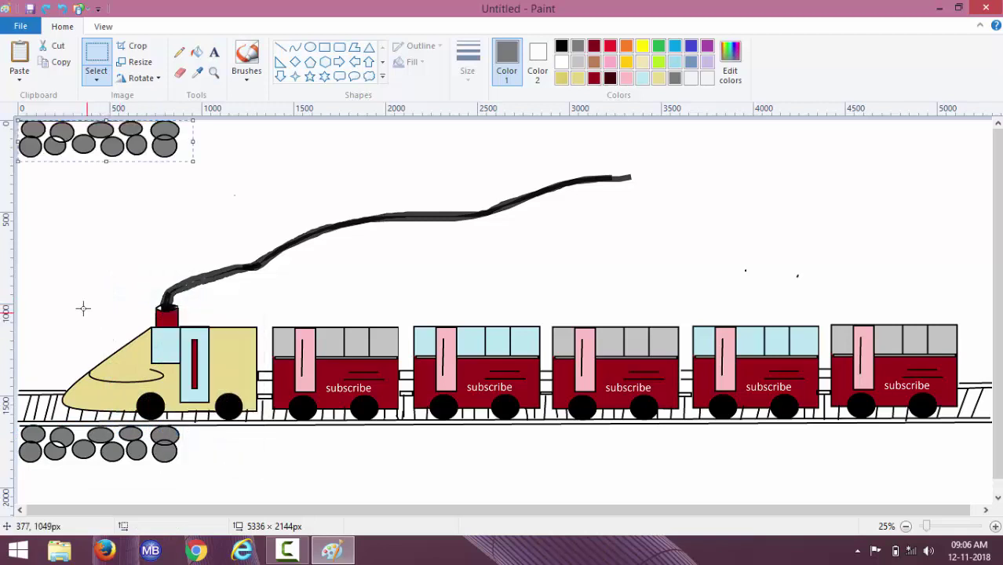
pyautogui.moveTo(126, 163); pyautogui.dragTo(284, 459)
# Paste two more copies of the stones end to end, extending the rows to beneath the third car.
pyautogui.rightClick(287, 442)
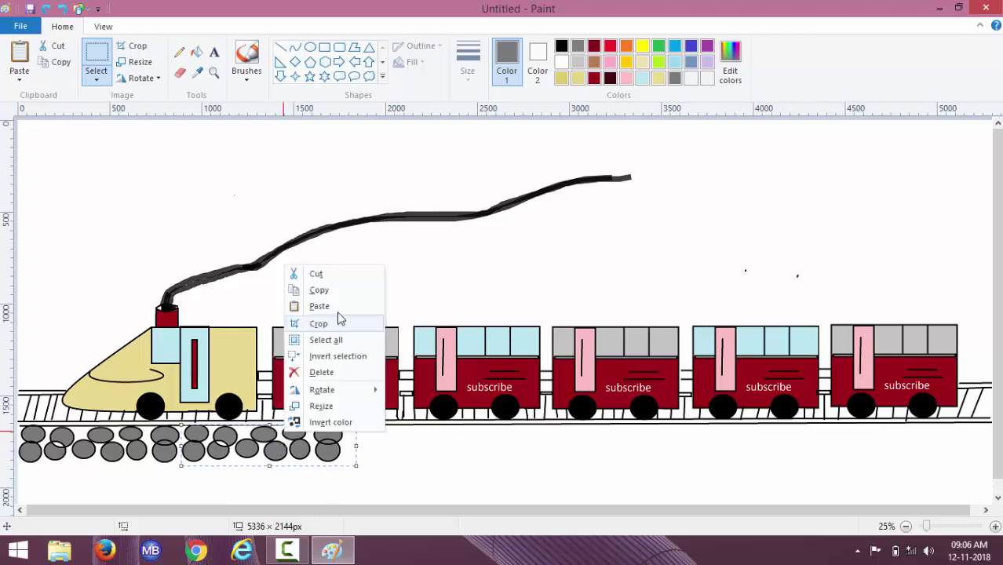
pyautogui.click(314, 305)
pyautogui.moveTo(130, 125); pyautogui.dragTo(455, 446)
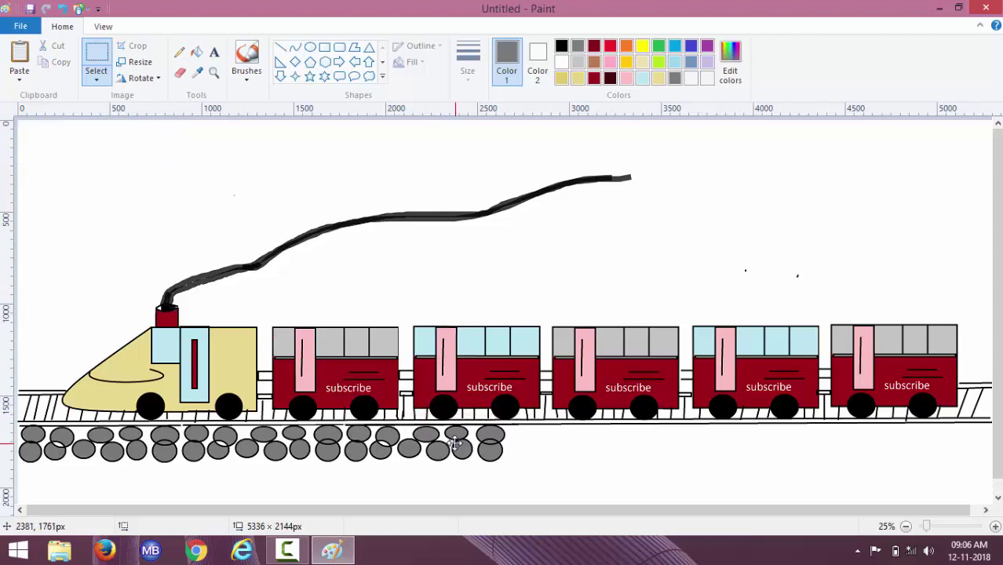
pyautogui.rightClick(461, 440)
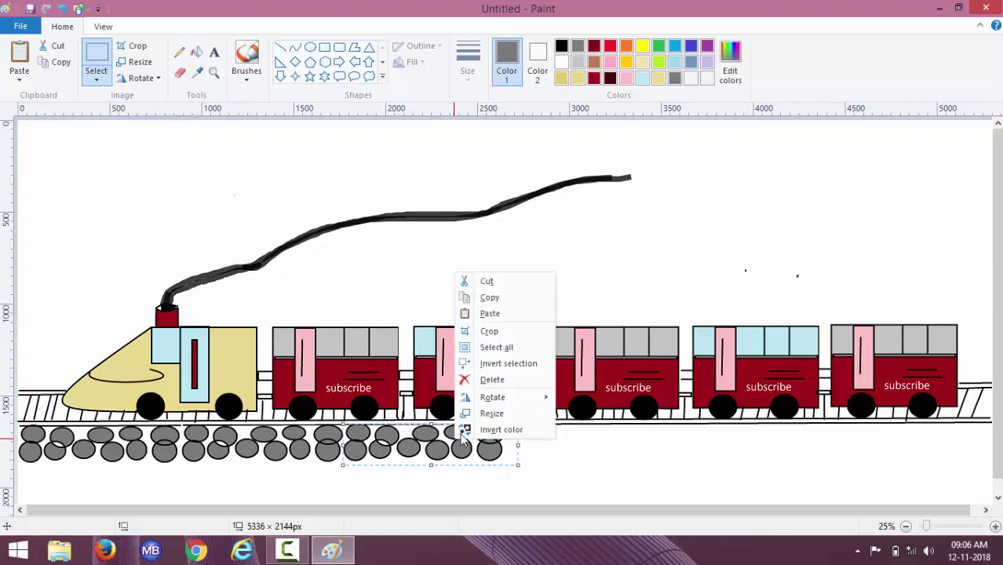
pyautogui.click(491, 315)
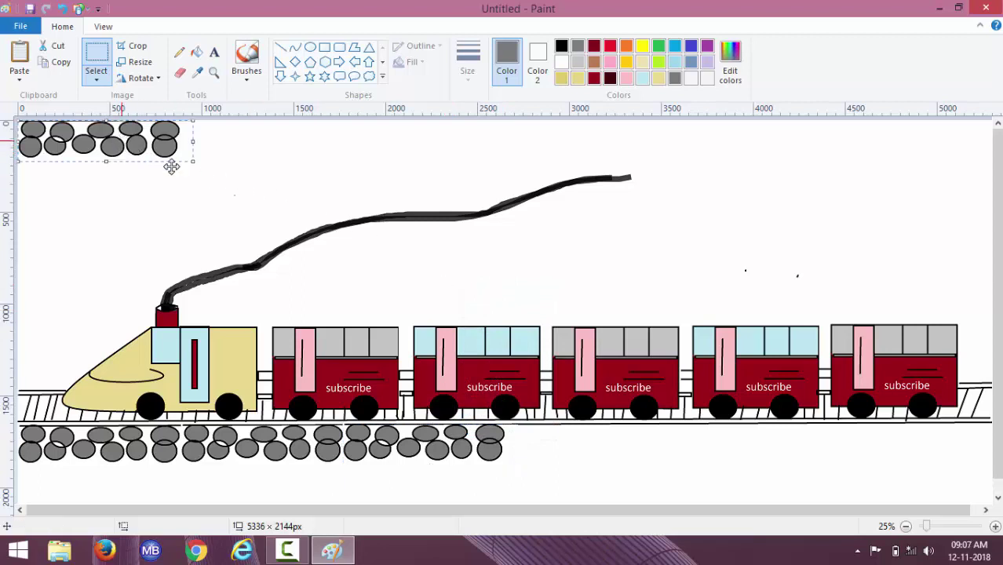
pyautogui.moveTo(131, 147); pyautogui.dragTo(609, 443)
# Paste two further copies of the stones beneath the fourth and last cars, extending the rows to the canvas's right edge.
pyautogui.rightClick(610, 442)
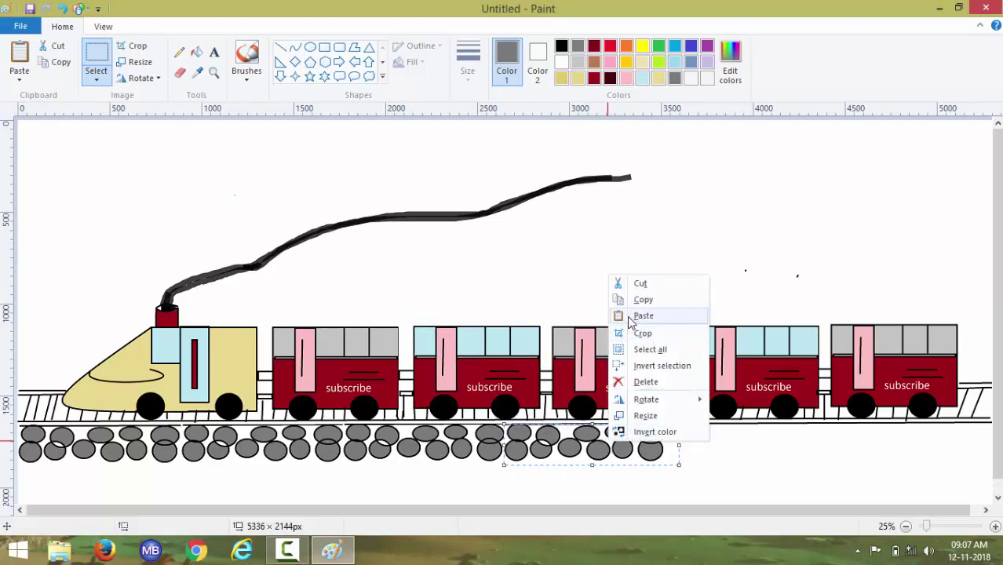
pyautogui.click(643, 316)
pyautogui.moveTo(70, 149); pyautogui.dragTo(718, 434)
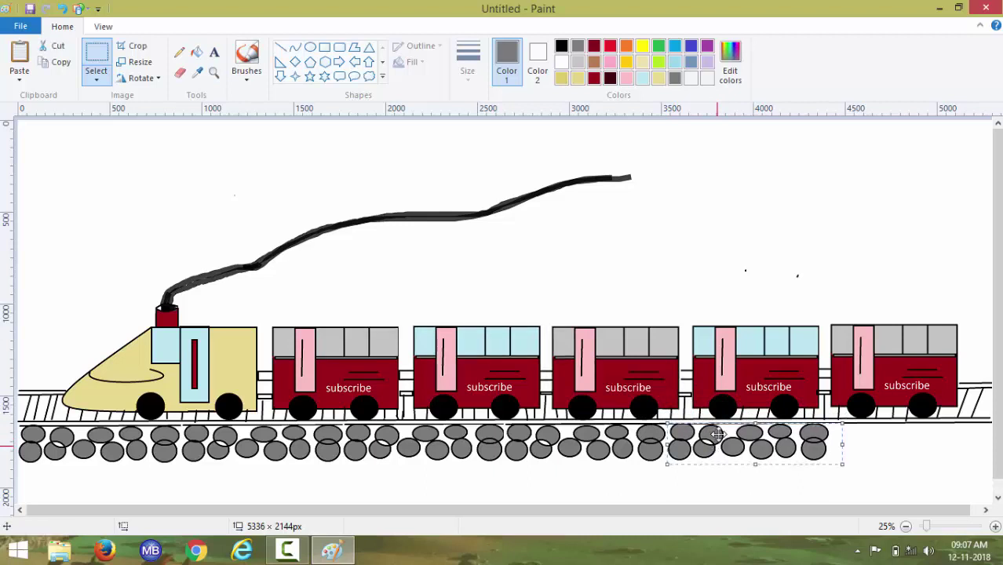
pyautogui.rightClick(741, 434)
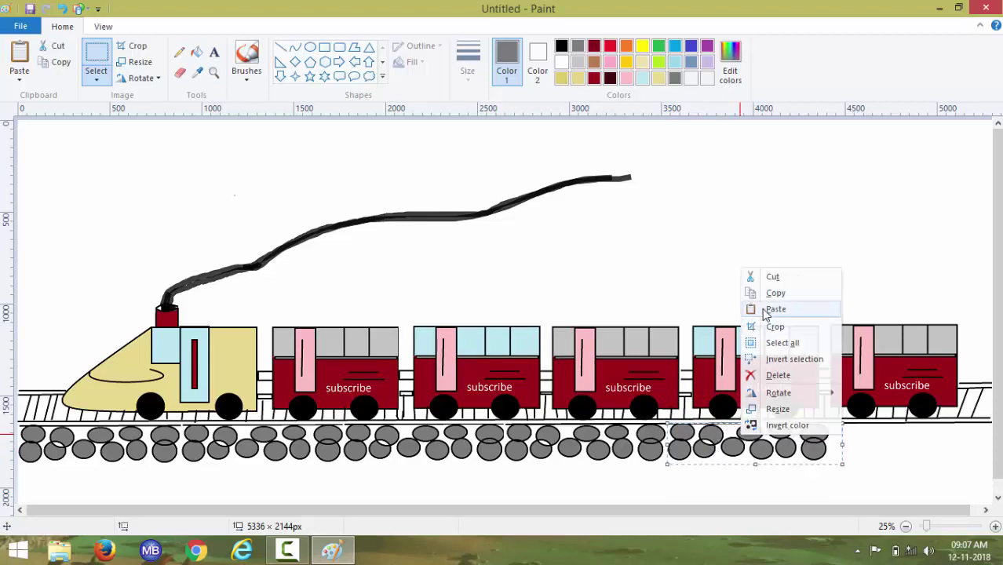
pyautogui.click(766, 311)
pyautogui.moveTo(100, 153); pyautogui.dragTo(871, 445)
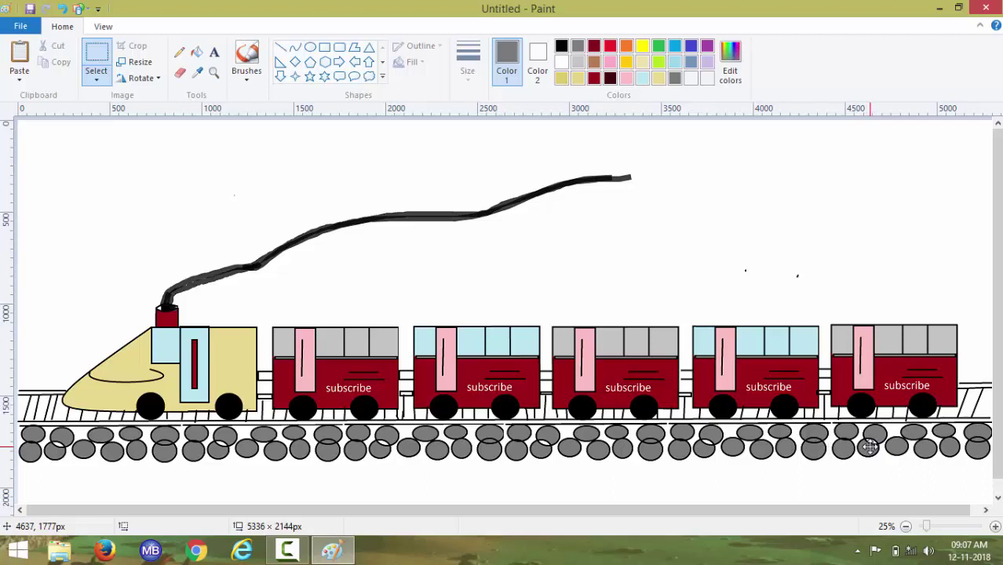
pyautogui.rightClick(800, 252)
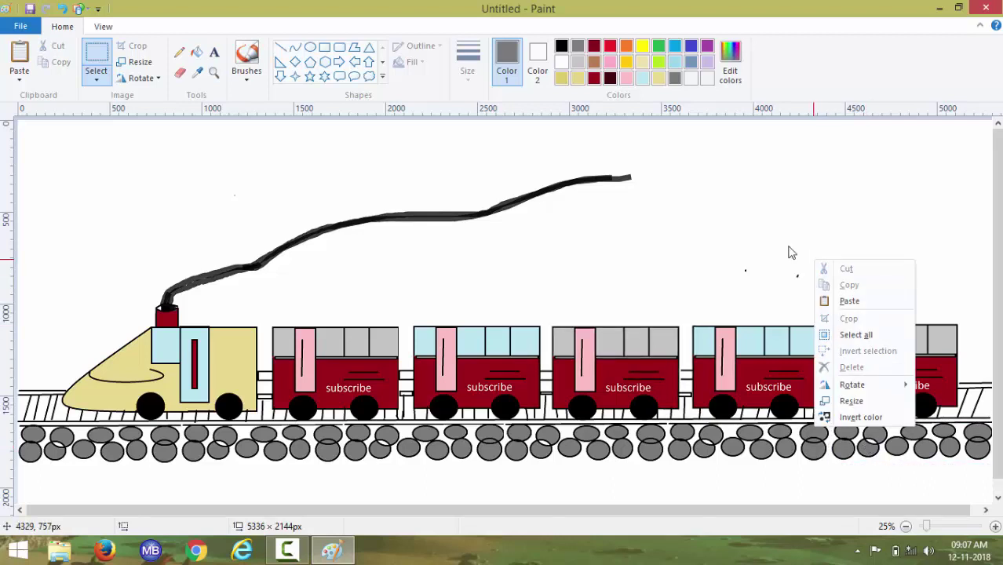
pyautogui.click(662, 194)
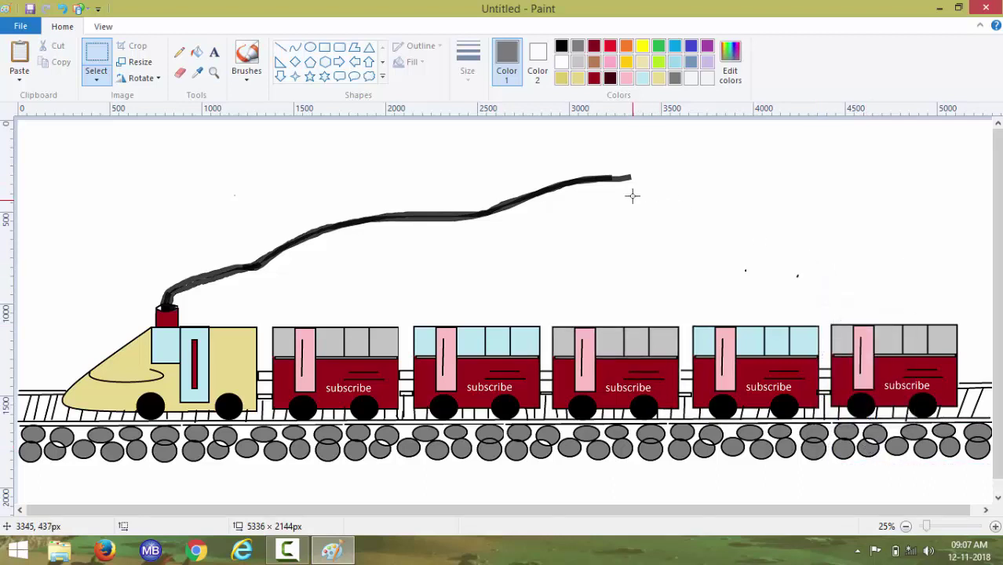
# Draw black-outlined oval stones about 145 px wide above the rail, three ahead of the locomotive and two behind the last car.
pyautogui.click(310, 47)
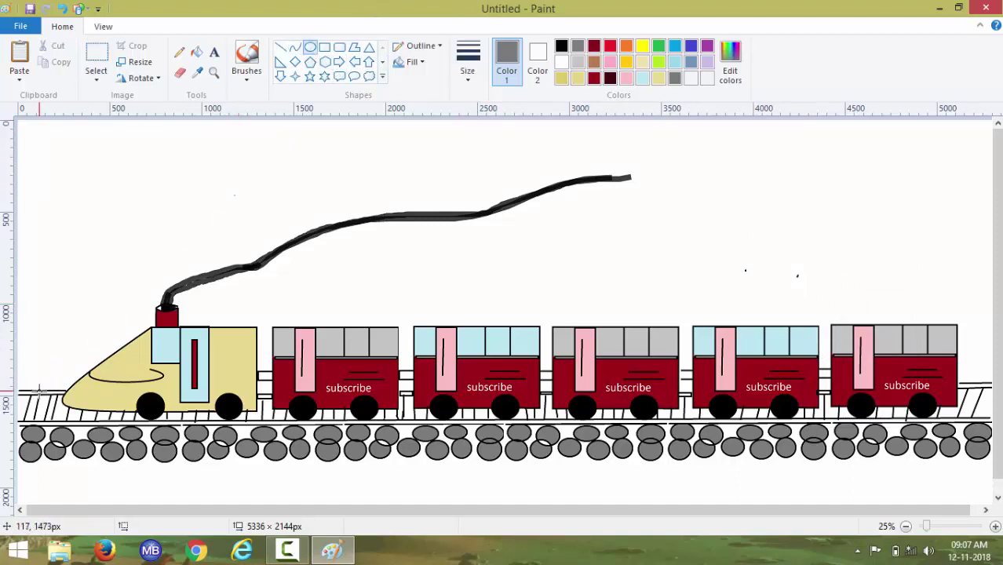
pyautogui.moveTo(39, 390); pyautogui.dragTo(17, 371)
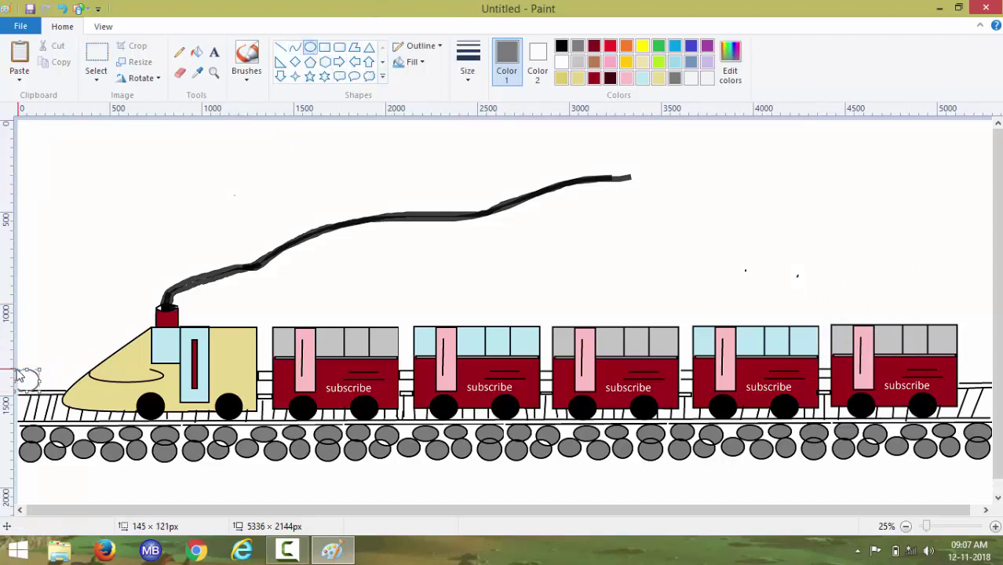
pyautogui.click(562, 46)
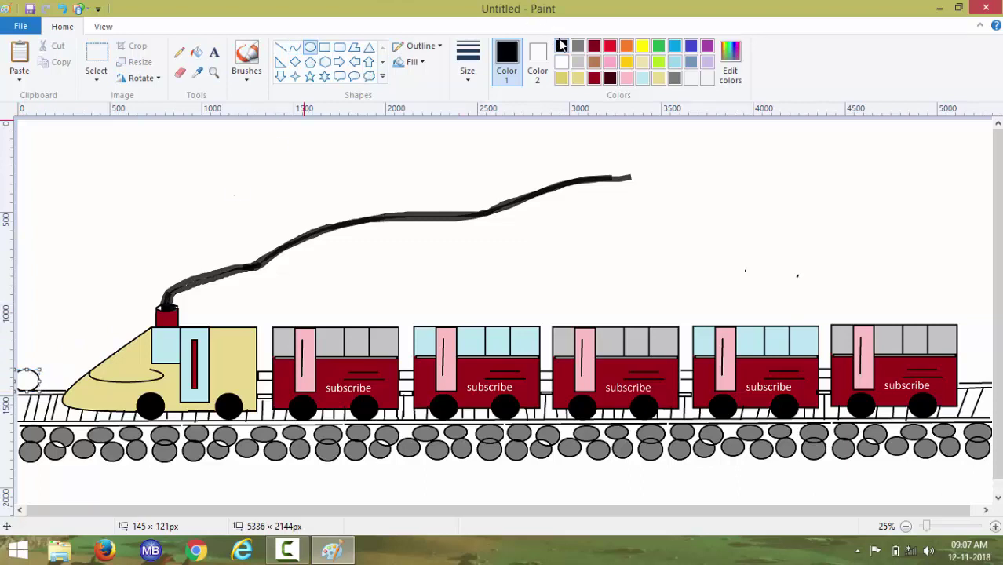
pyautogui.click(57, 289)
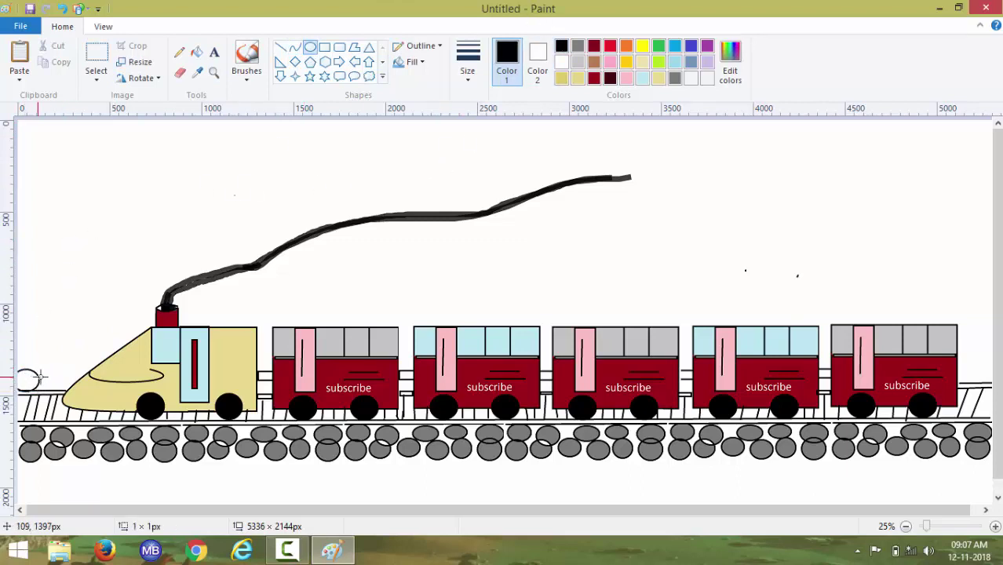
pyautogui.moveTo(40, 377); pyautogui.dragTo(56, 364)
pyautogui.click(81, 323)
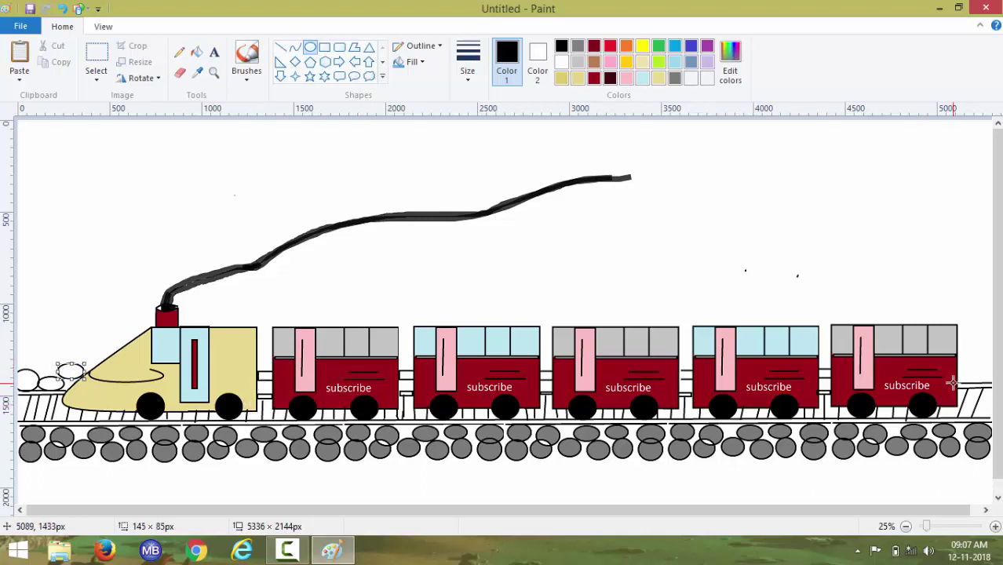
pyautogui.moveTo(957, 369); pyautogui.dragTo(992, 382)
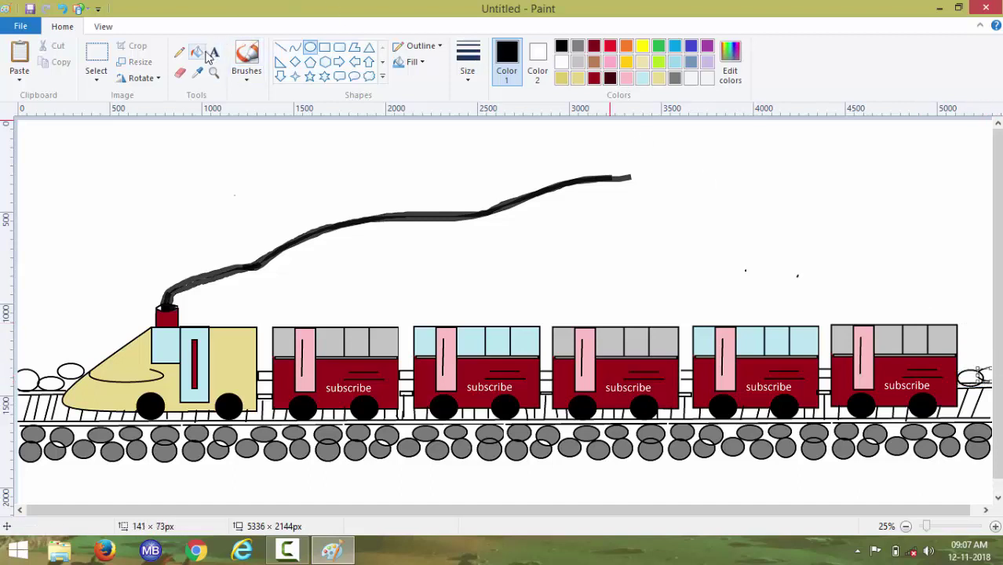
# Fill the new oval stones ahead of the locomotive and behind the last car with light grey.
pyautogui.click(577, 63)
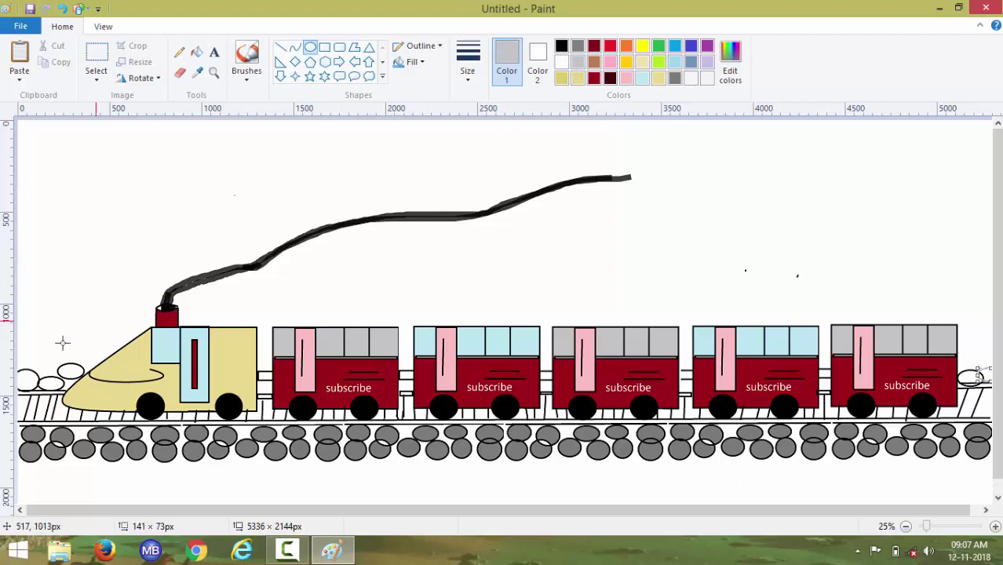
pyautogui.click(196, 52)
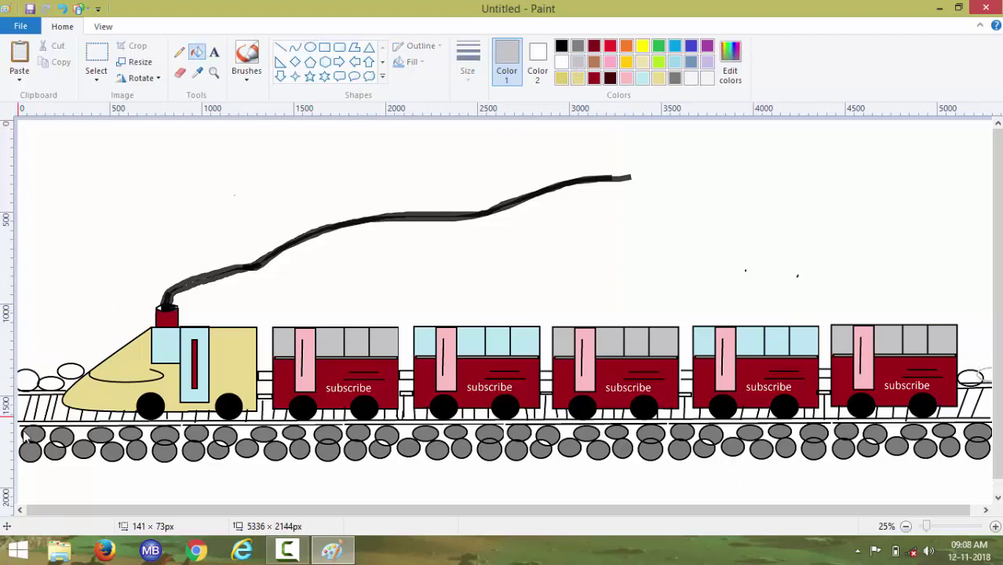
pyautogui.click(29, 380)
pyautogui.click(51, 383)
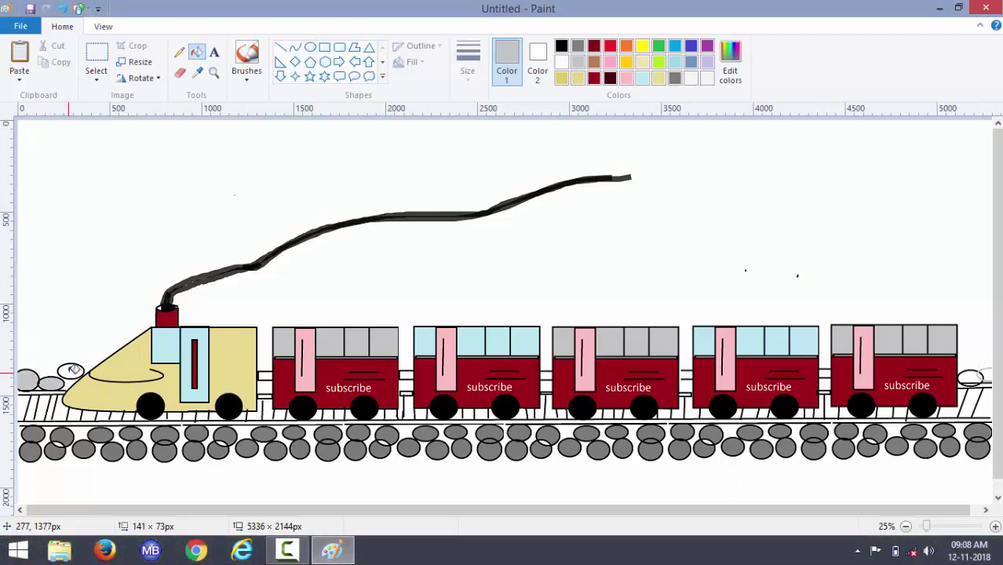
pyautogui.click(72, 371)
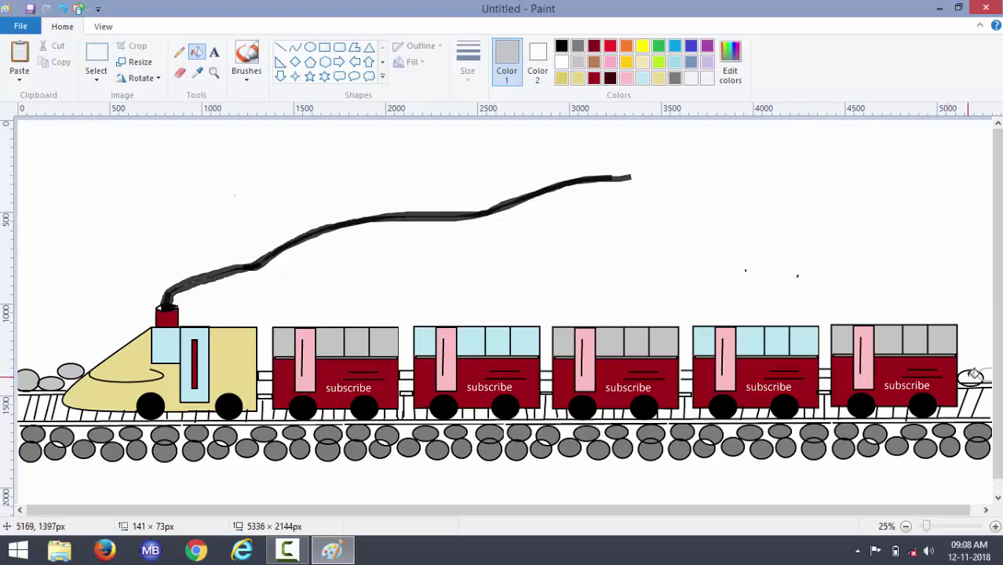
pyautogui.click(971, 378)
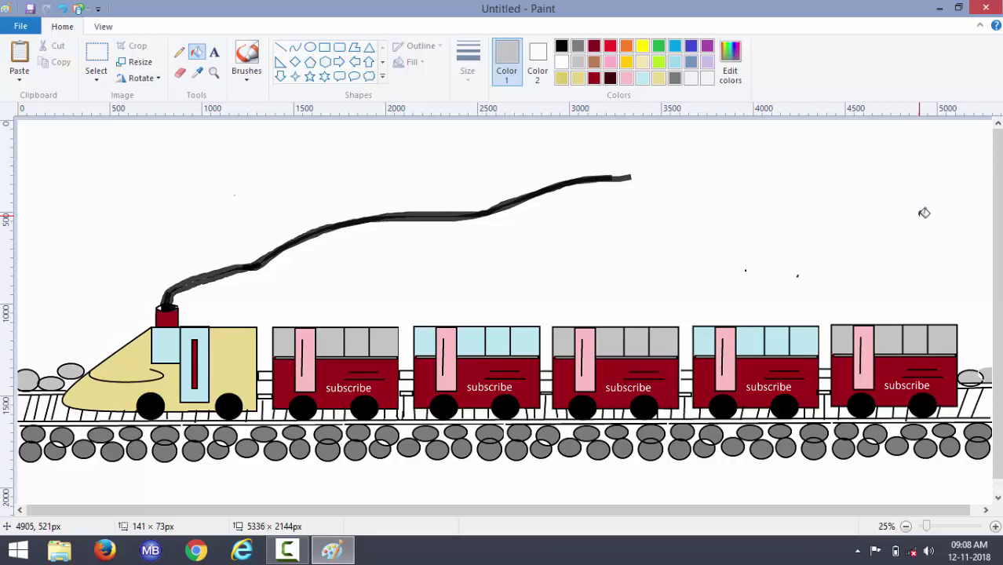
pyautogui.click(324, 78)
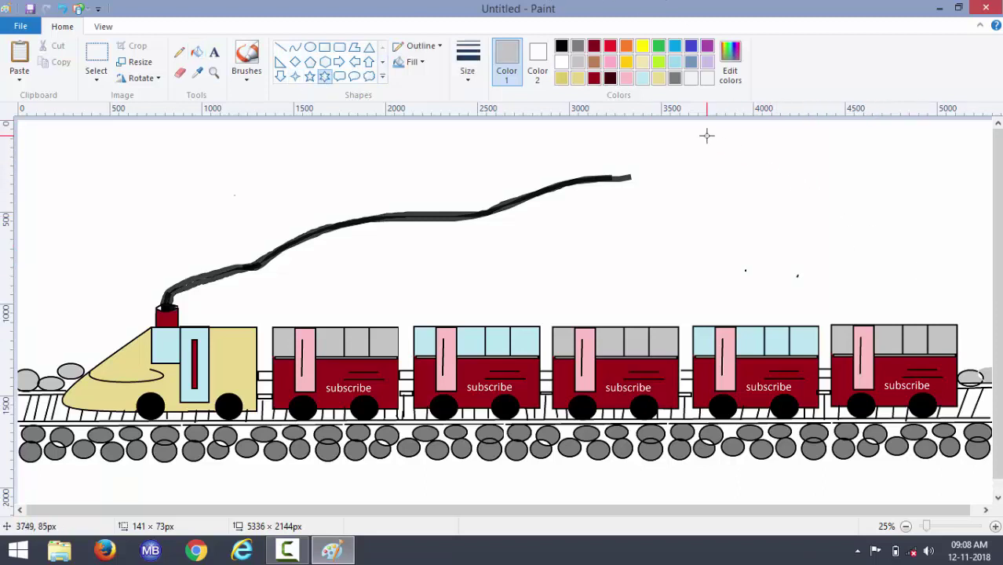
pyautogui.moveTo(707, 135); pyautogui.dragTo(772, 184)
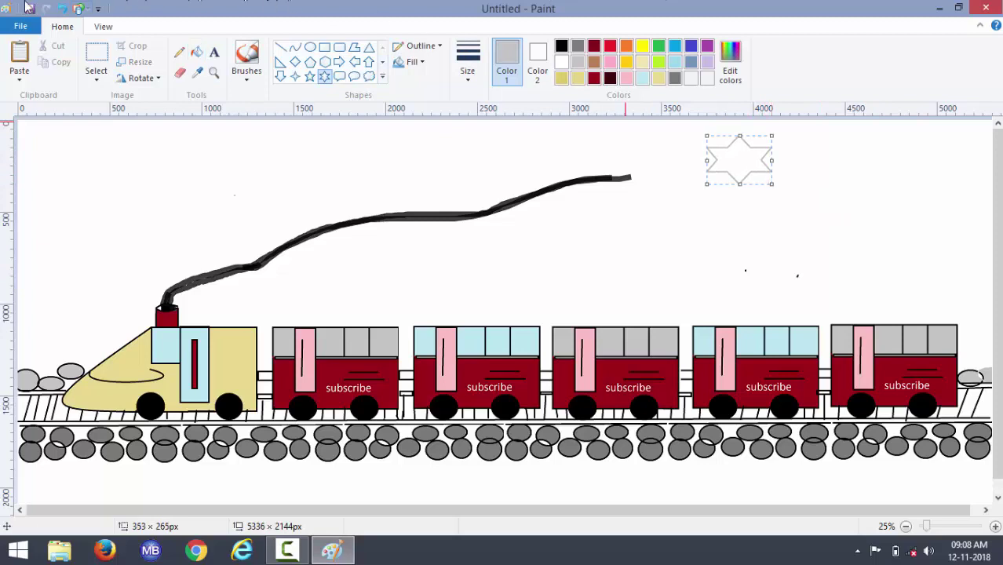
pyautogui.click(64, 9)
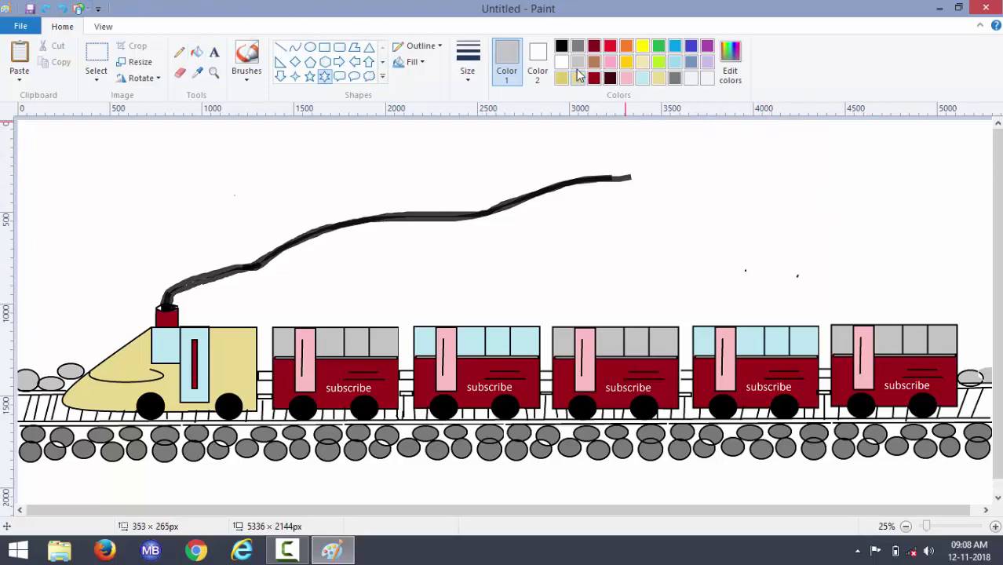
# Draw a gold circle about 429 × 393 px in the sky above the third and fourth cars and fill it with gold.
pyautogui.click(310, 49)
pyautogui.click(627, 66)
pyautogui.moveTo(708, 142); pyautogui.dragTo(789, 214)
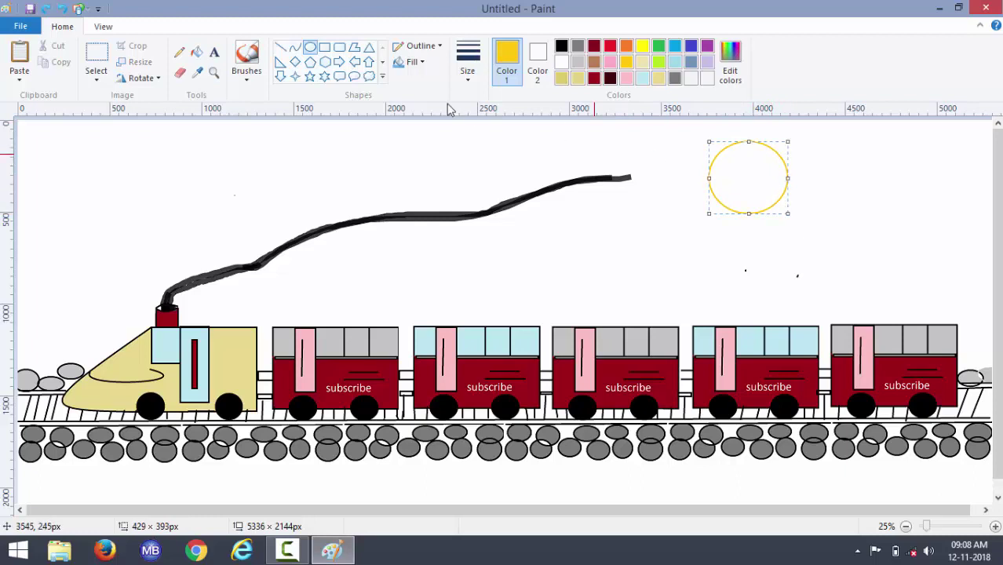
pyautogui.click(197, 51)
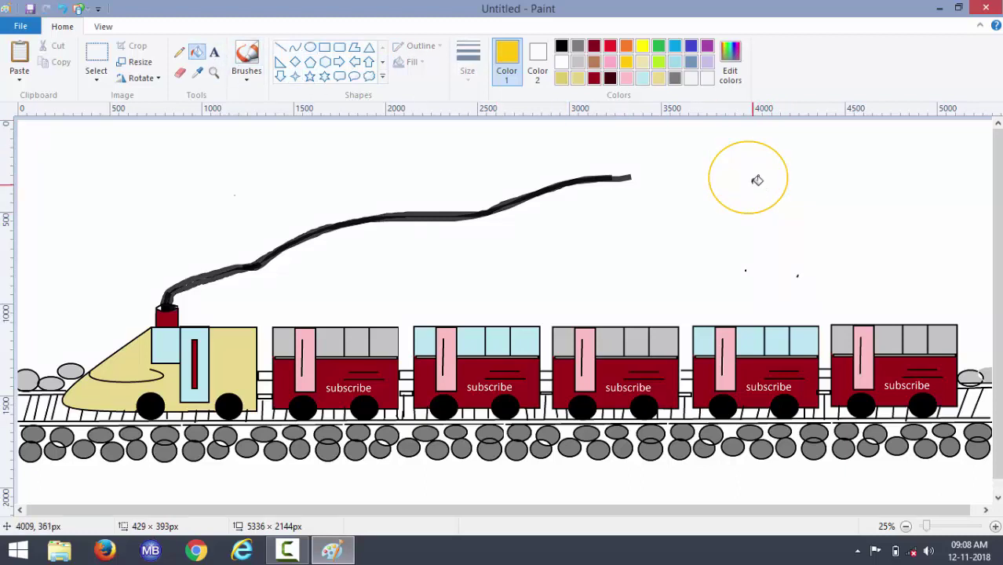
pyautogui.click(777, 161)
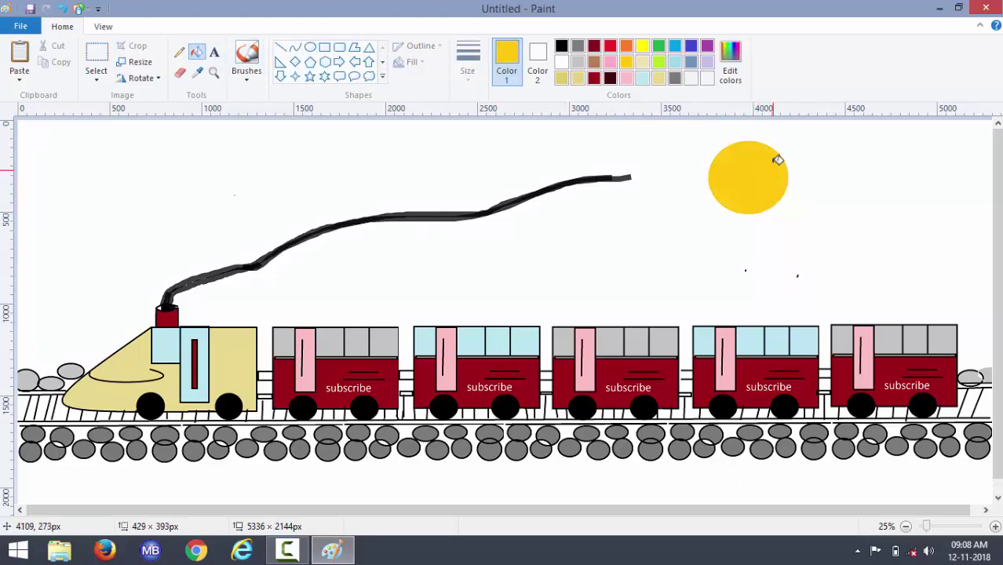
# Surround the gold sun with a yellow circle about 569 × 513 px and fill the ring between them with yellow.
pyautogui.click(644, 49)
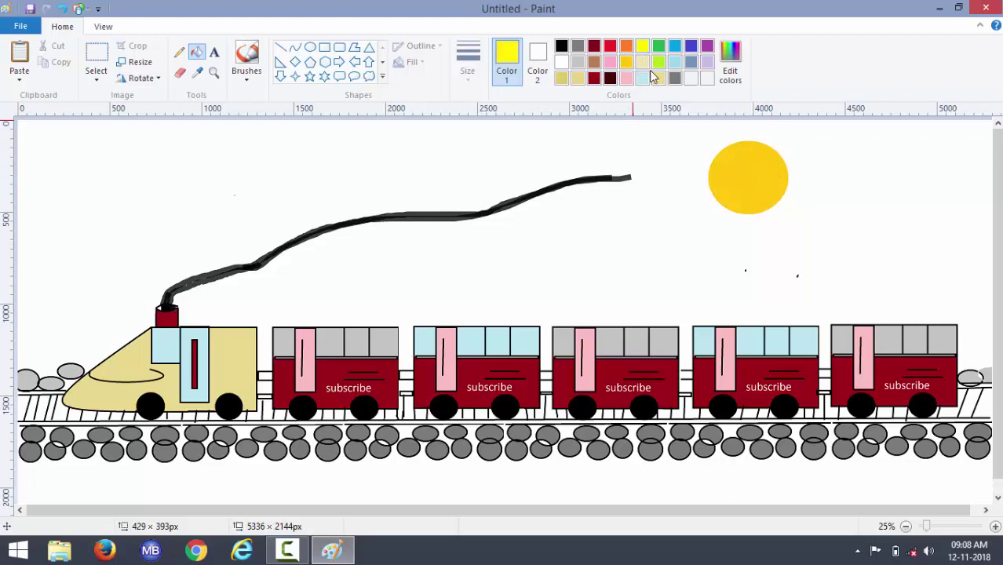
pyautogui.click(310, 47)
pyautogui.moveTo(697, 133); pyautogui.dragTo(791, 208)
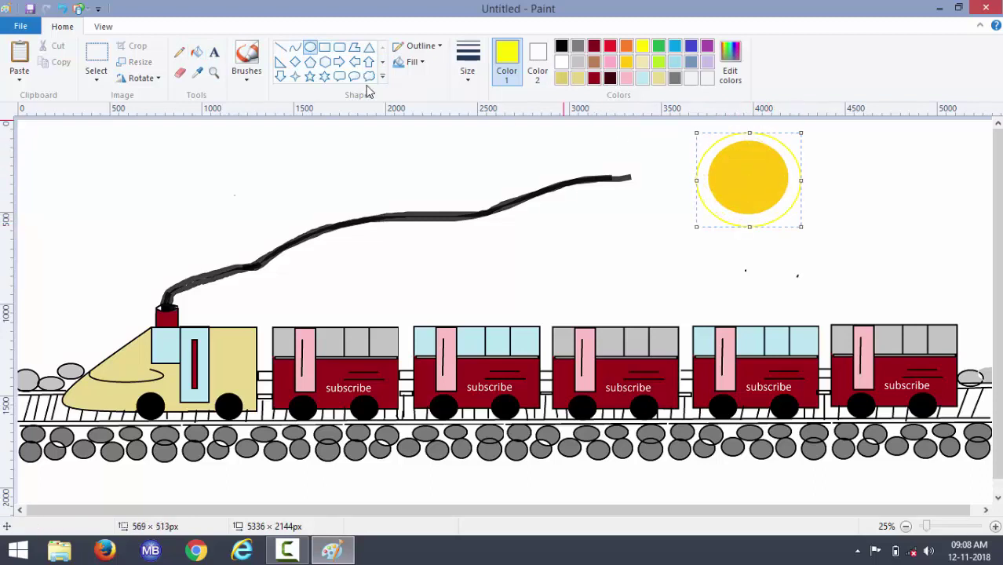
pyautogui.click(196, 53)
pyautogui.click(704, 182)
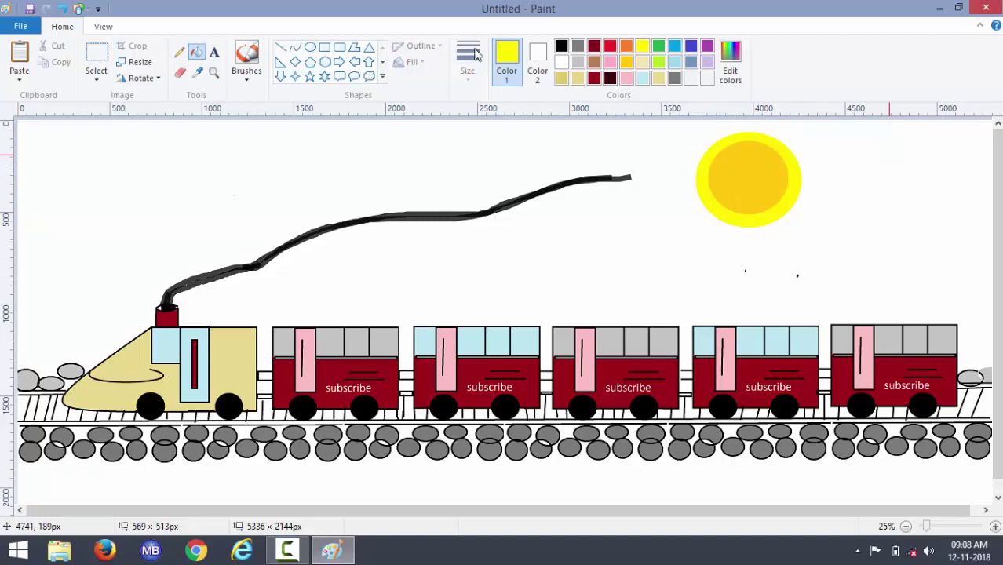
# Paint two black eyes and a smiling mouth on the sun with a brush.
pyautogui.click(246, 72)
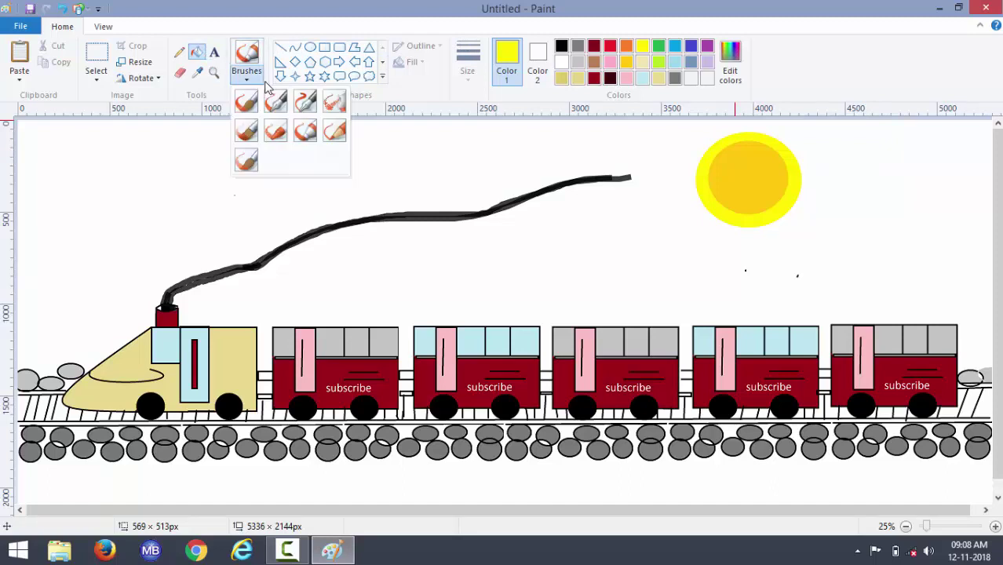
pyautogui.click(336, 103)
pyautogui.click(561, 47)
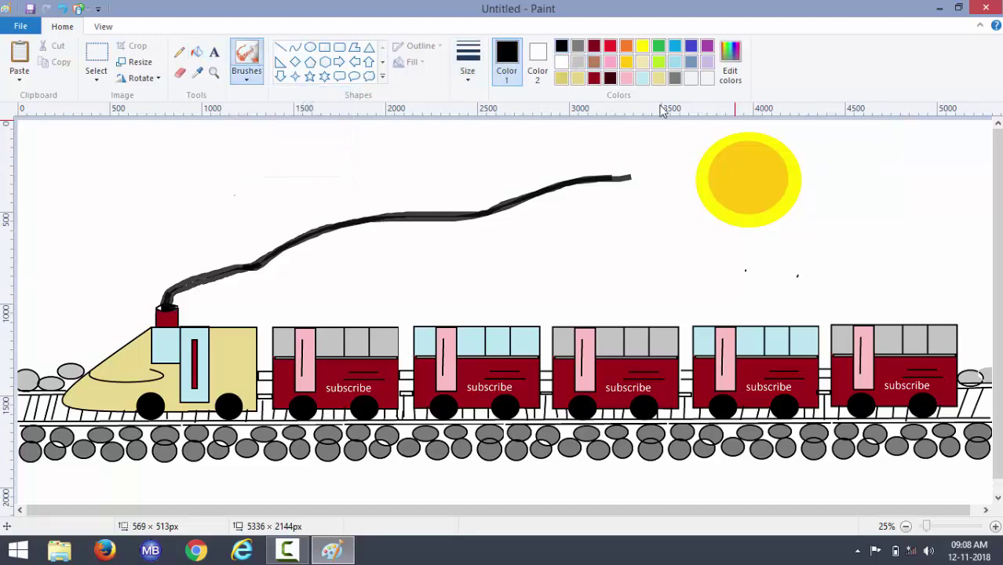
pyautogui.click(730, 169)
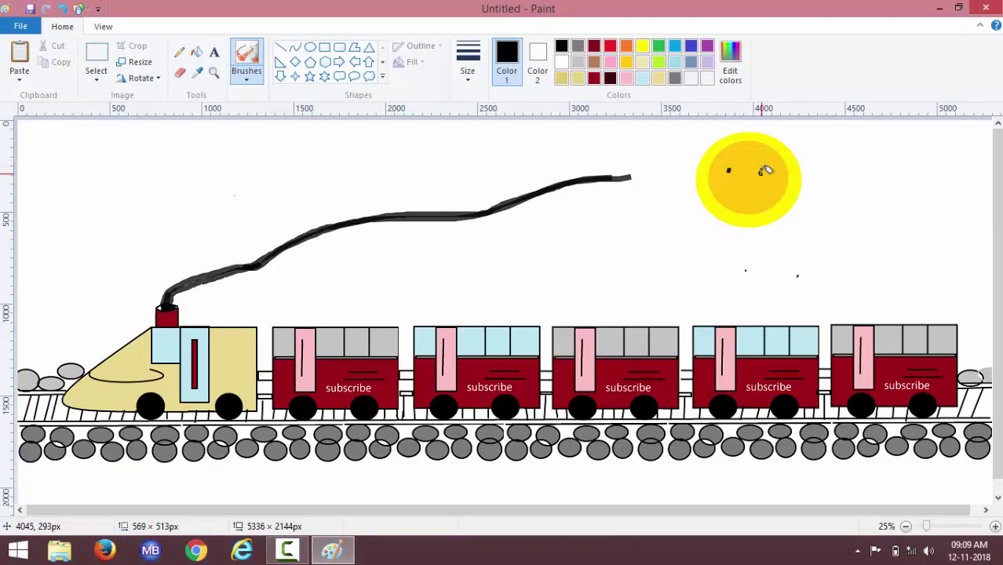
pyautogui.moveTo(728, 188); pyautogui.dragTo(762, 185)
# Fill the sky background with the pale blue used for the train windows.
pyautogui.click(644, 79)
pyautogui.click(197, 51)
pyautogui.click(202, 125)
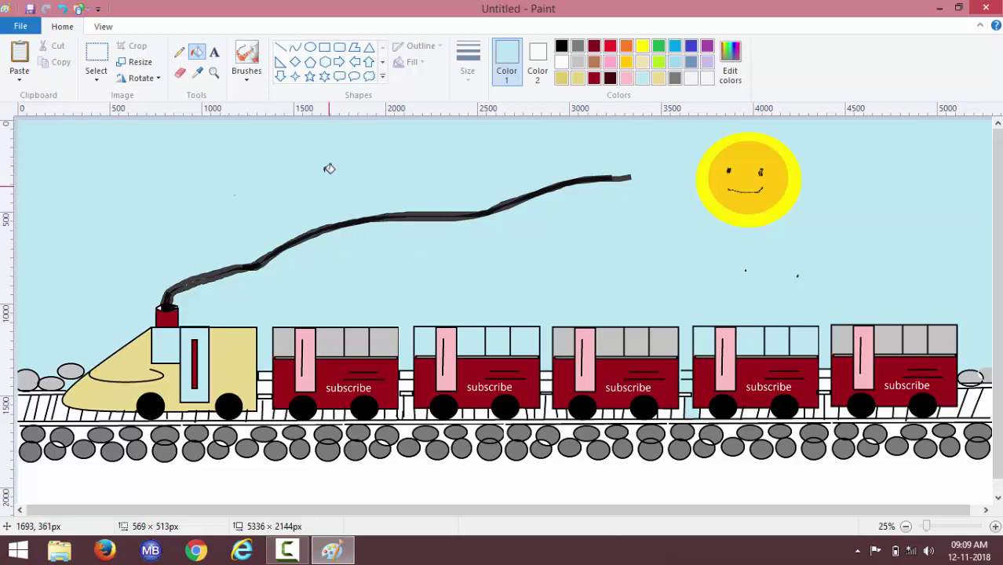
# Try to fill the area beneath the locomotive with orange, undoing each attempt.
pyautogui.click(626, 47)
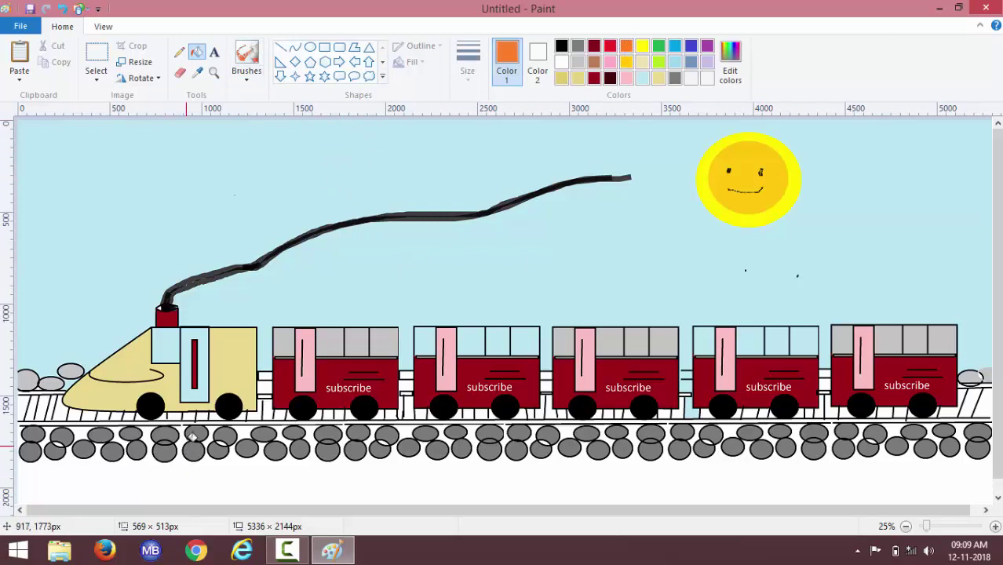
pyautogui.click(196, 418)
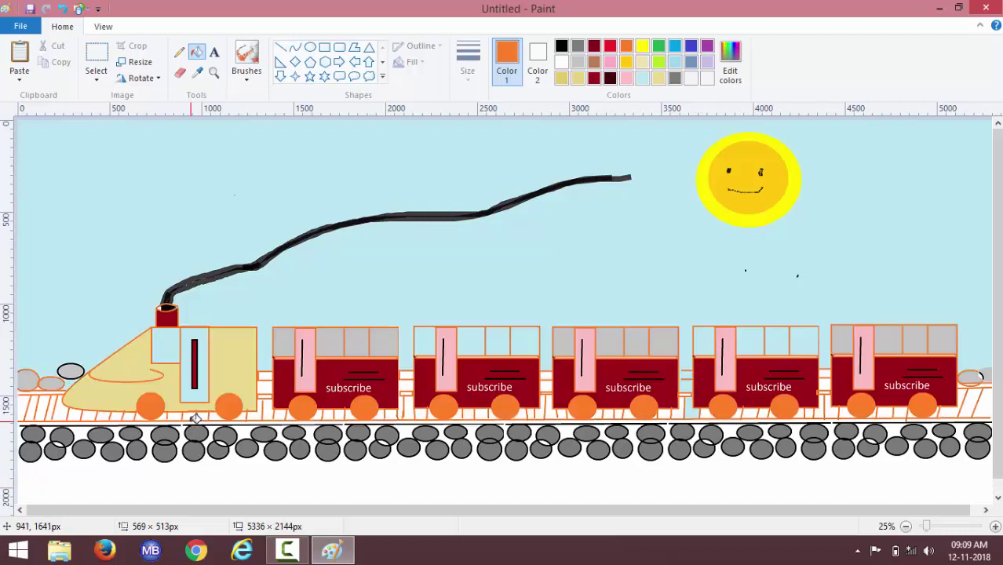
pyautogui.hotkey('ctrl', 'z')
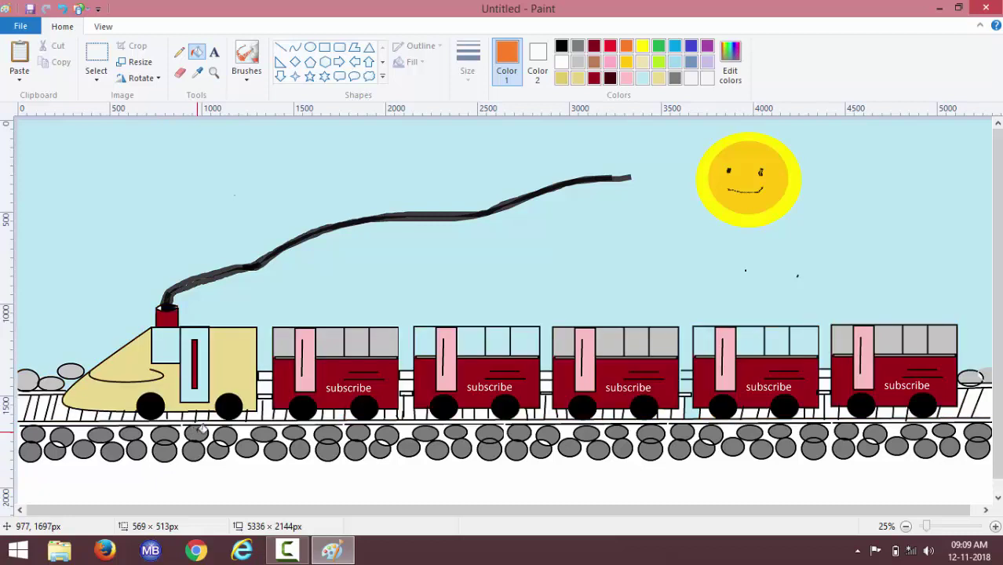
pyautogui.click(194, 421)
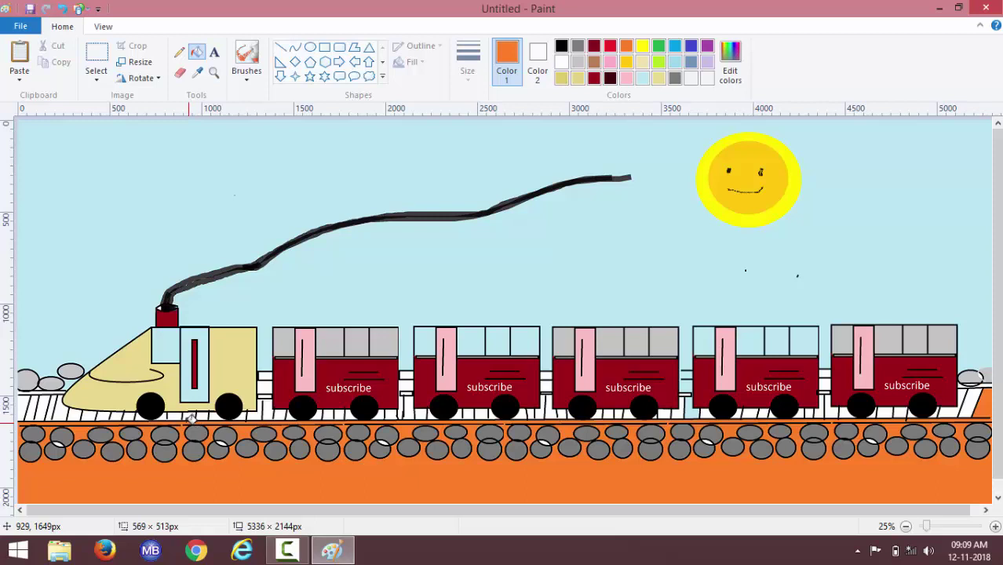
pyautogui.hotkey('ctrl', 'z')
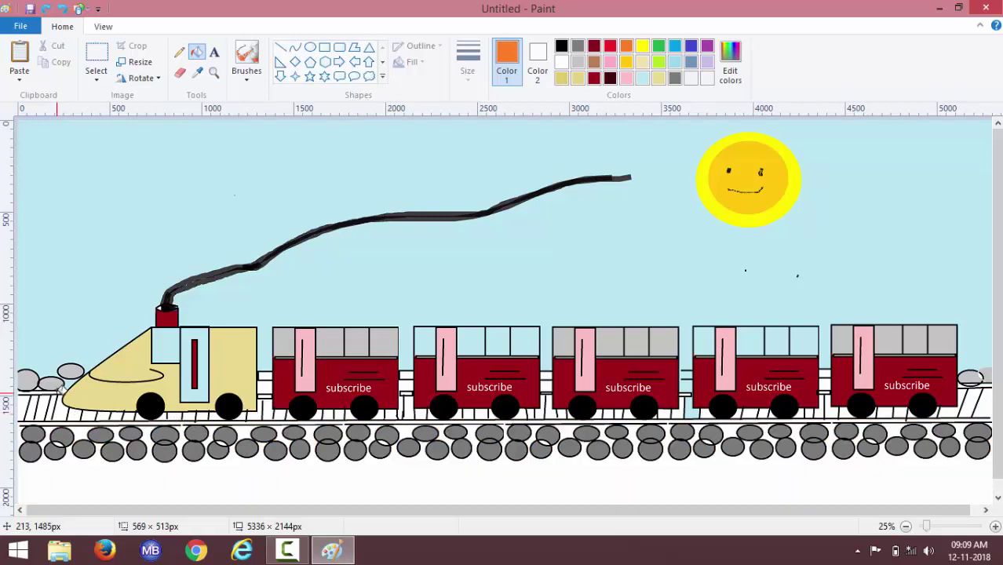
# Fill the gaps between the sleepers with orange, from the canvas's left edge to the front of the first car.
pyautogui.click(57, 390)
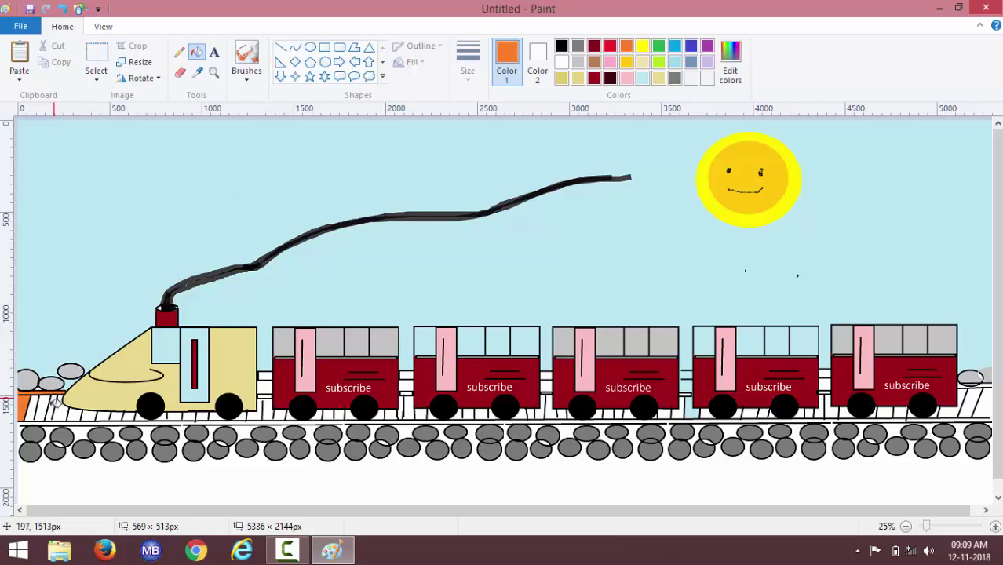
pyautogui.click(57, 405)
pyautogui.click(48, 405)
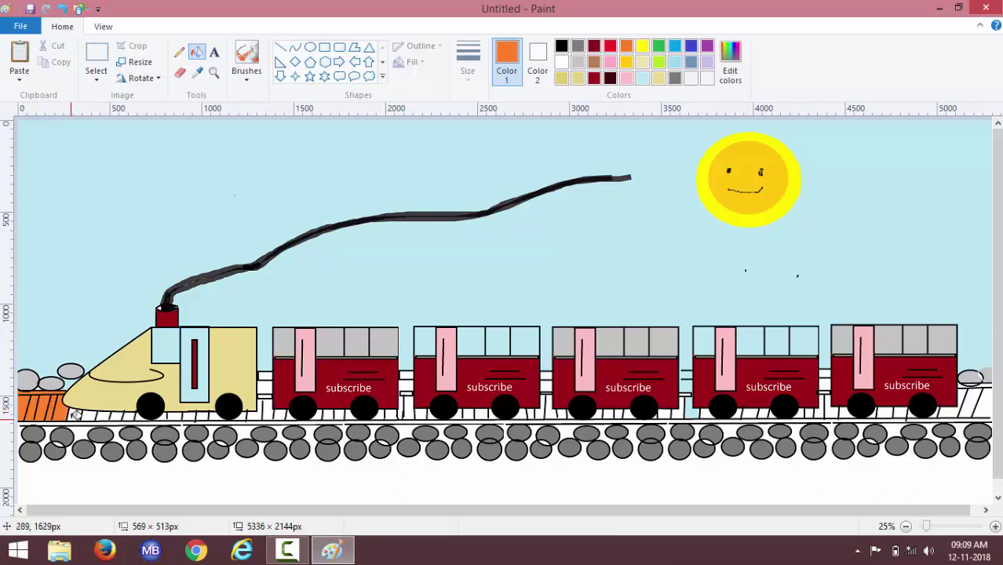
pyautogui.click(77, 411)
pyautogui.click(106, 416)
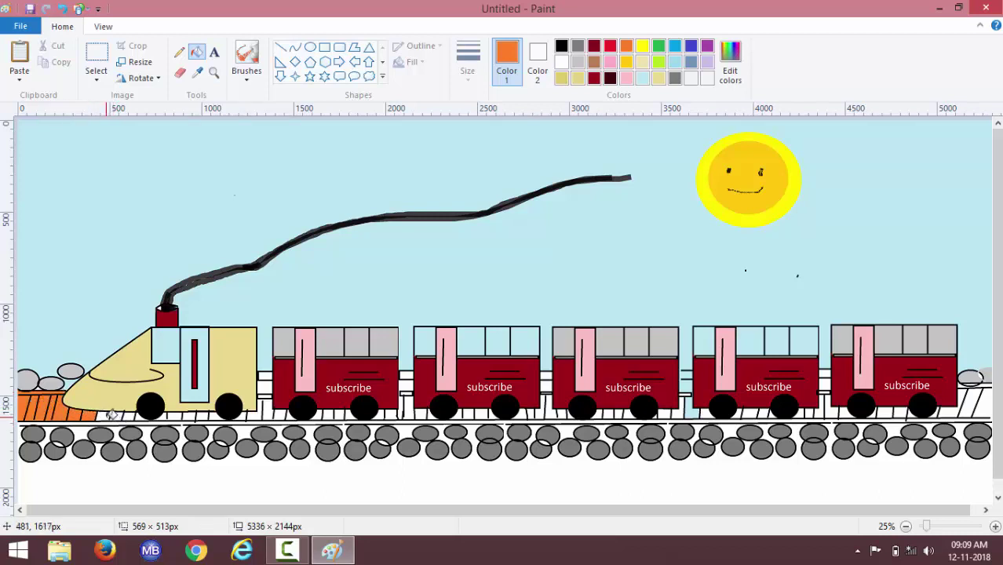
pyautogui.click(122, 414)
pyautogui.click(145, 415)
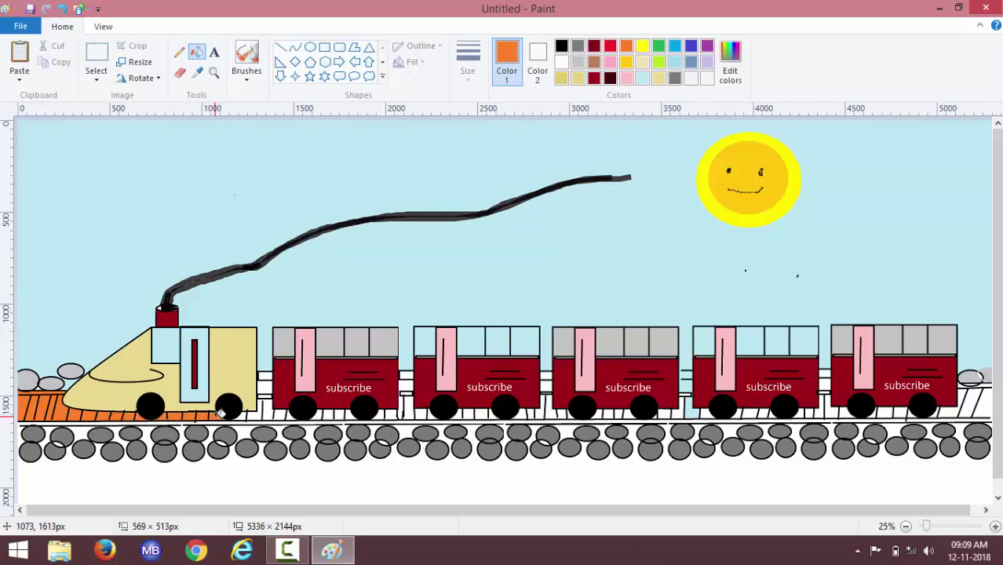
pyautogui.click(245, 414)
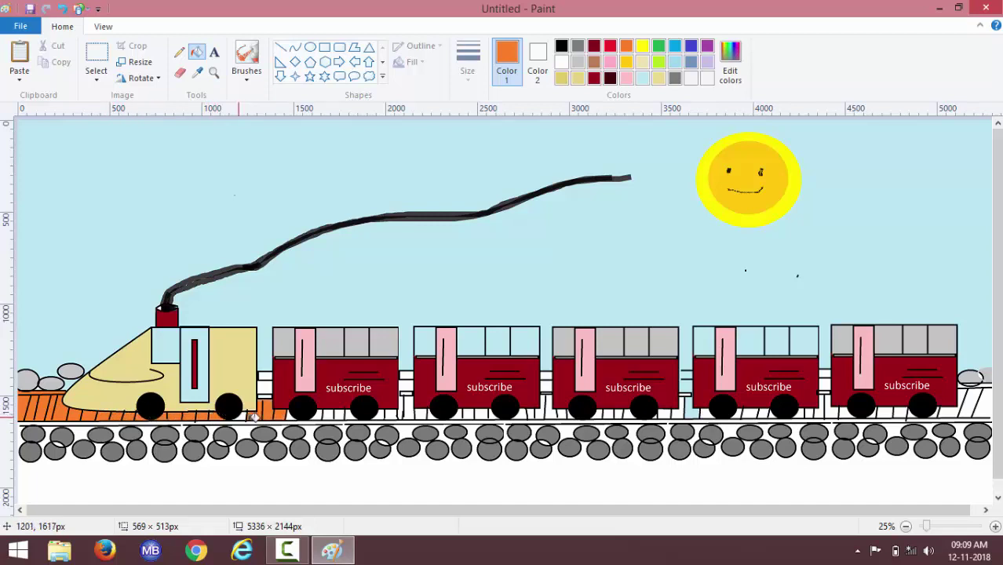
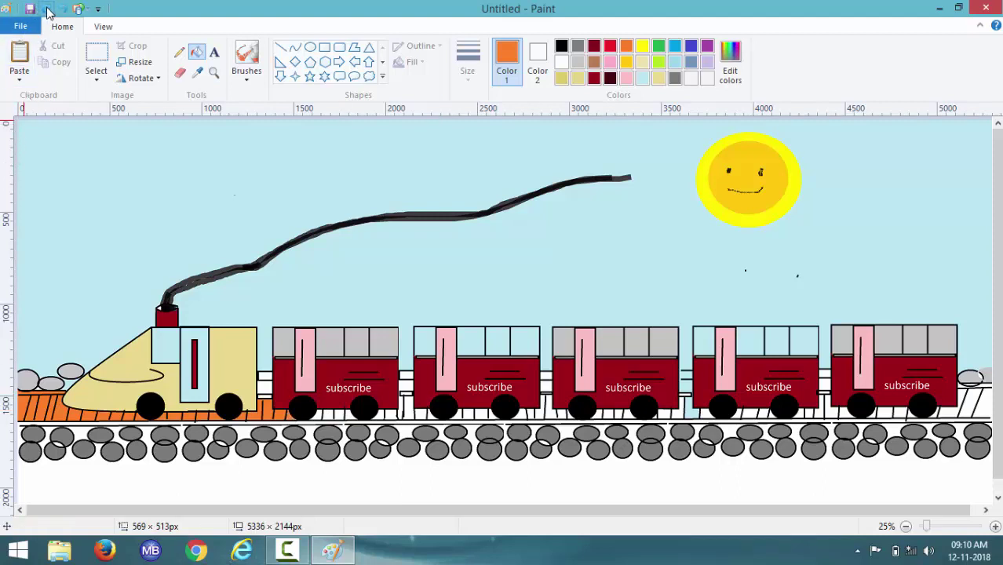
# Undo and redo the latest orange track fills, ending with them restored up to the first car's rear wheel.
pyautogui.click(48, 11)
pyautogui.click(47, 11)
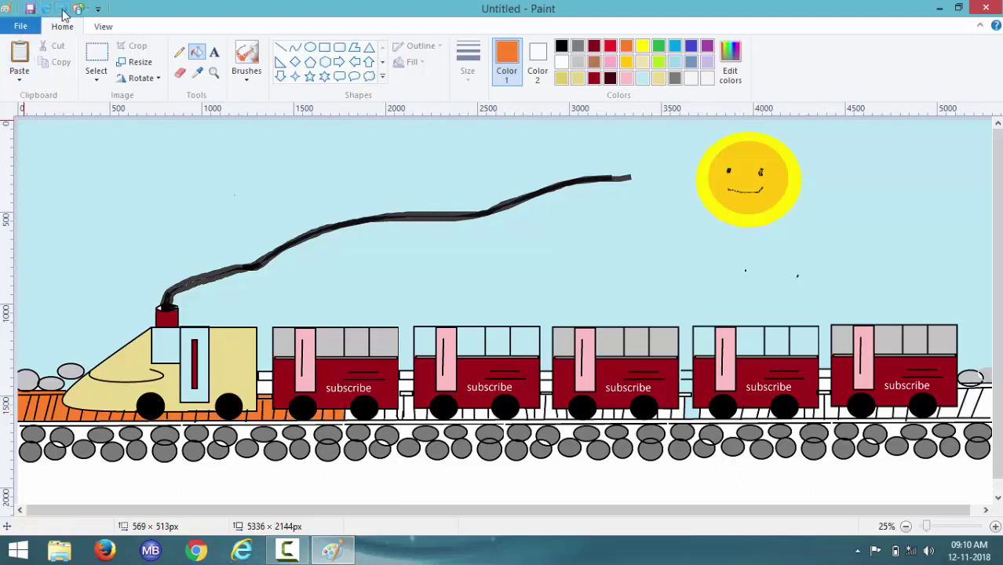
pyautogui.click(64, 13)
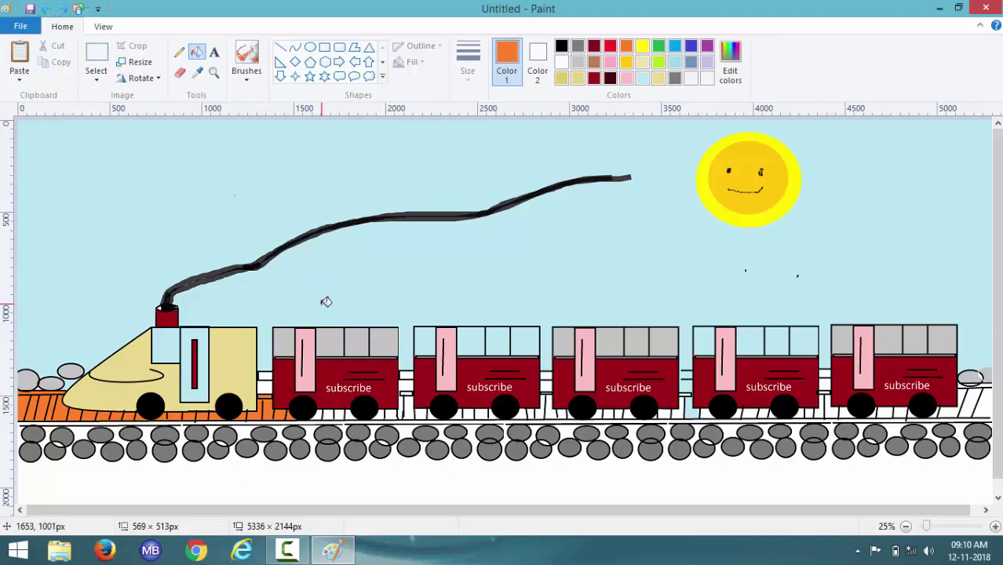
pyautogui.click(67, 11)
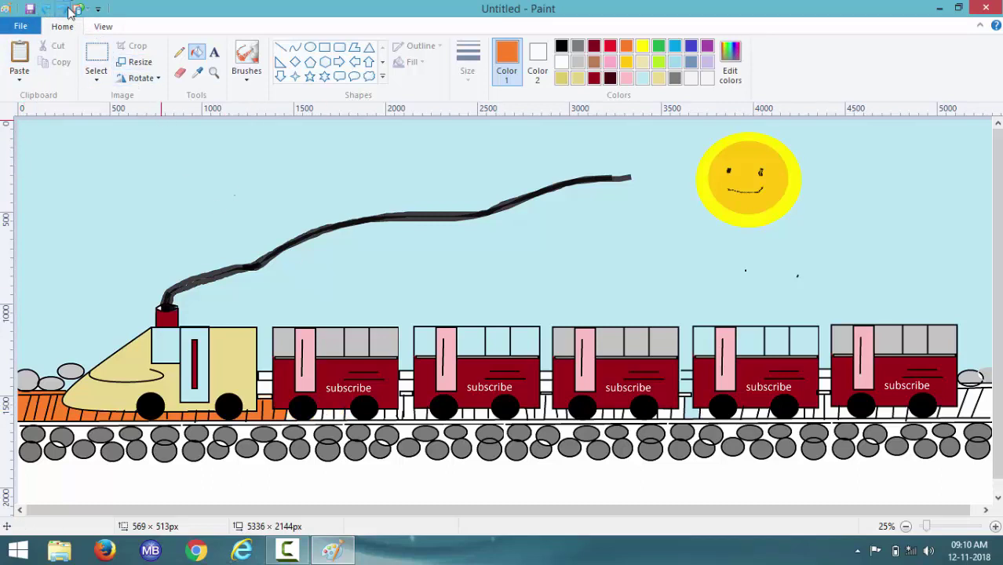
pyautogui.click(47, 12)
pyautogui.click(44, 8)
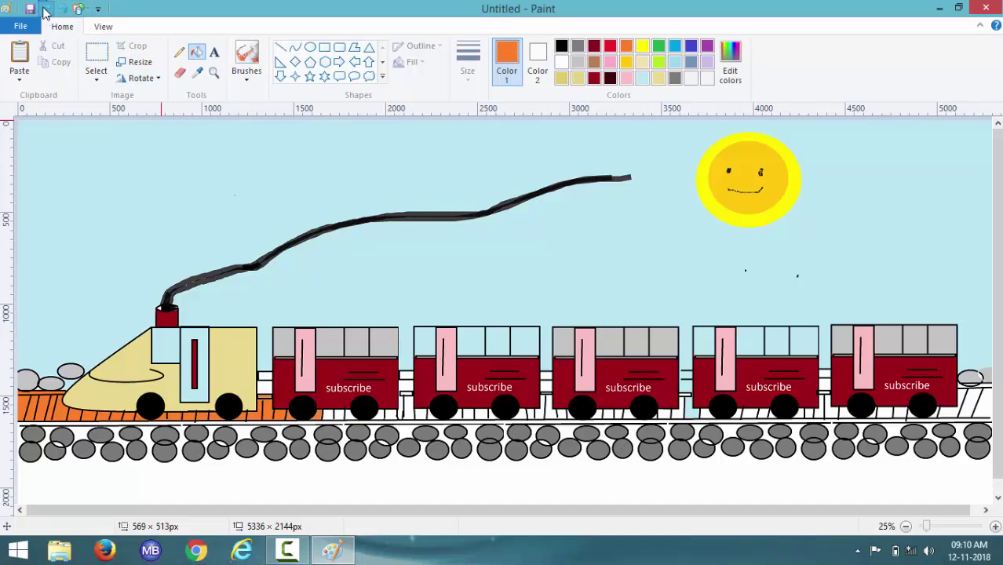
pyautogui.click(44, 8)
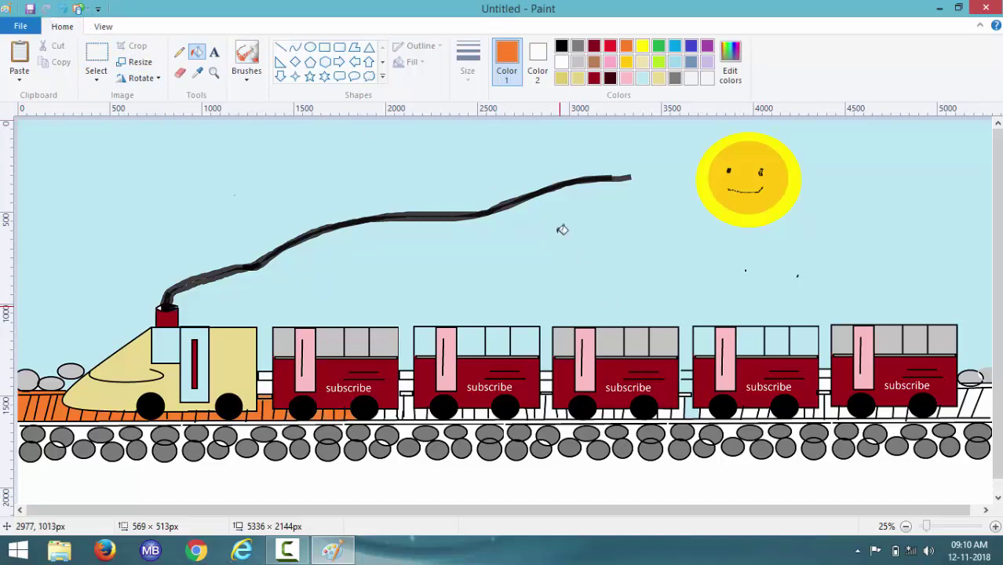
# Define a light peach colour (red 255, green 202, blue 166) and refill the sleeper gaps ahead of the locomotive with it.
pyautogui.click(730, 69)
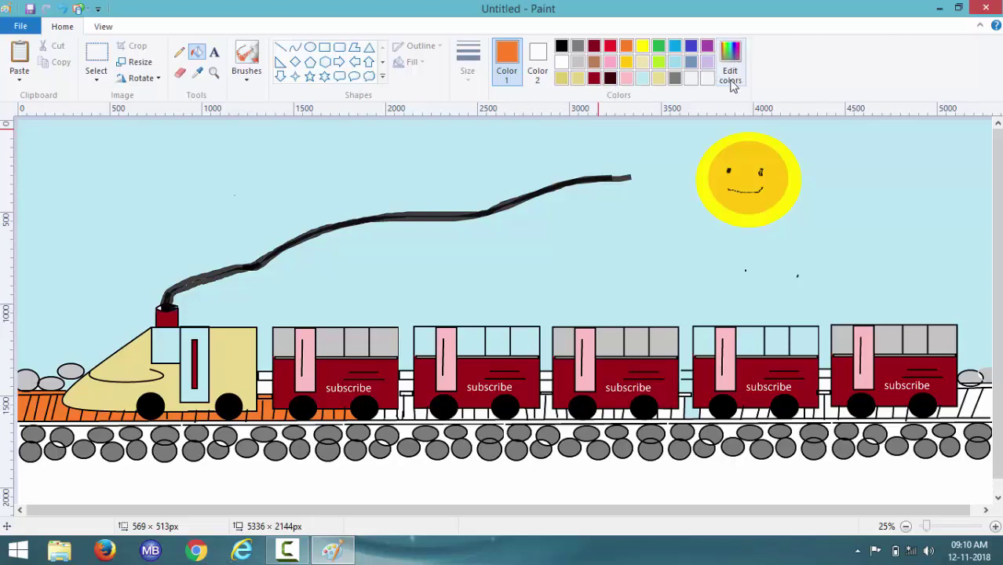
pyautogui.click(658, 201)
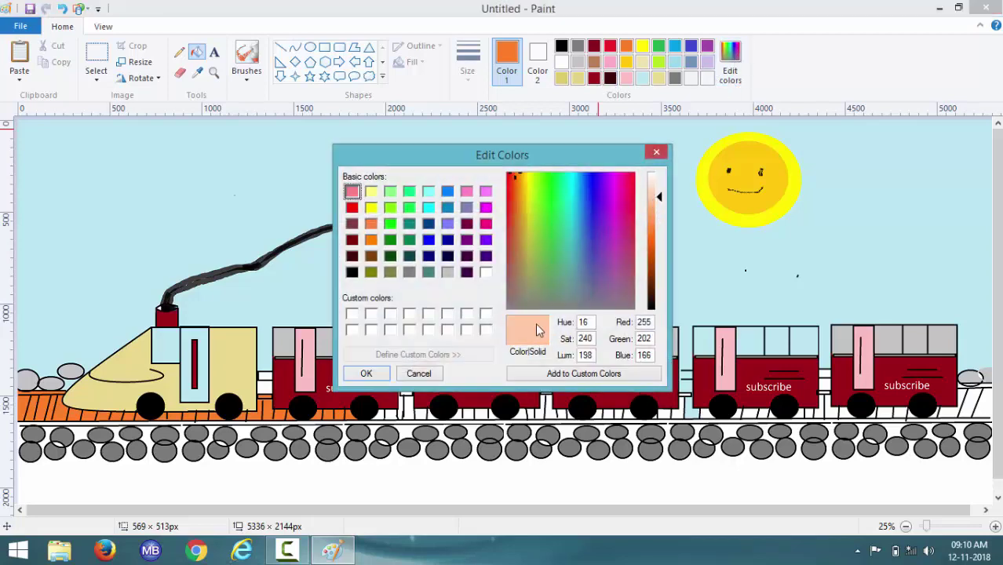
pyautogui.click(366, 373)
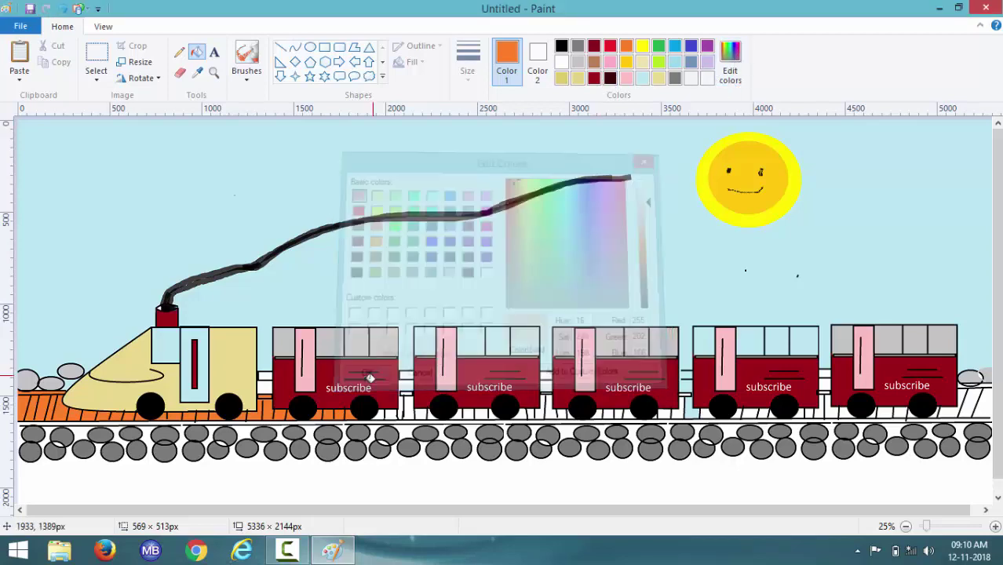
pyautogui.click(31, 401)
pyautogui.click(41, 404)
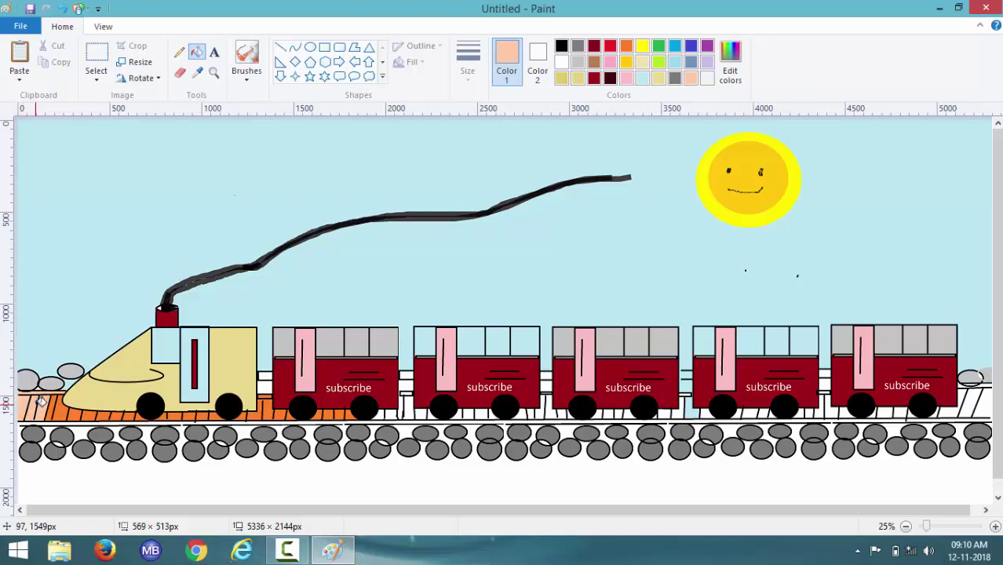
pyautogui.click(51, 401)
pyautogui.click(60, 402)
pyautogui.click(77, 408)
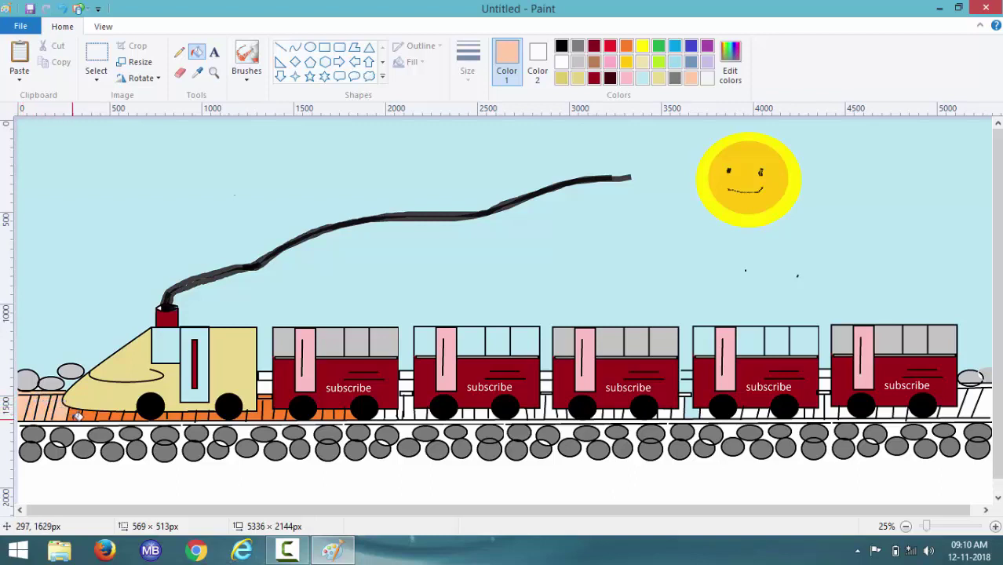
# Refill the orange sleeper gaps beneath the locomotive with light peach, up to behind its rear wheel.
pyautogui.click(88, 416)
pyautogui.click(99, 413)
pyautogui.click(120, 414)
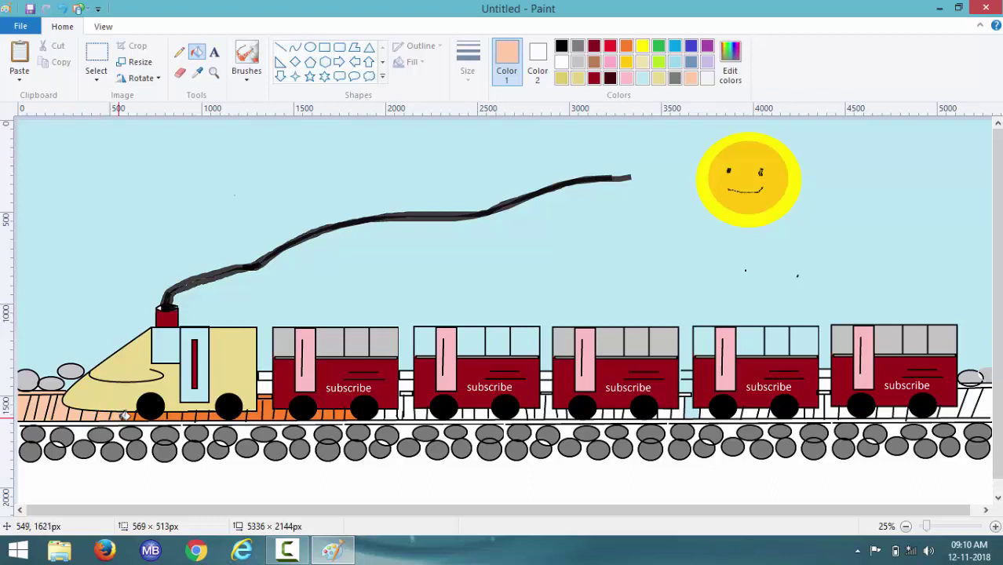
pyautogui.click(139, 417)
pyautogui.click(187, 419)
pyautogui.click(209, 415)
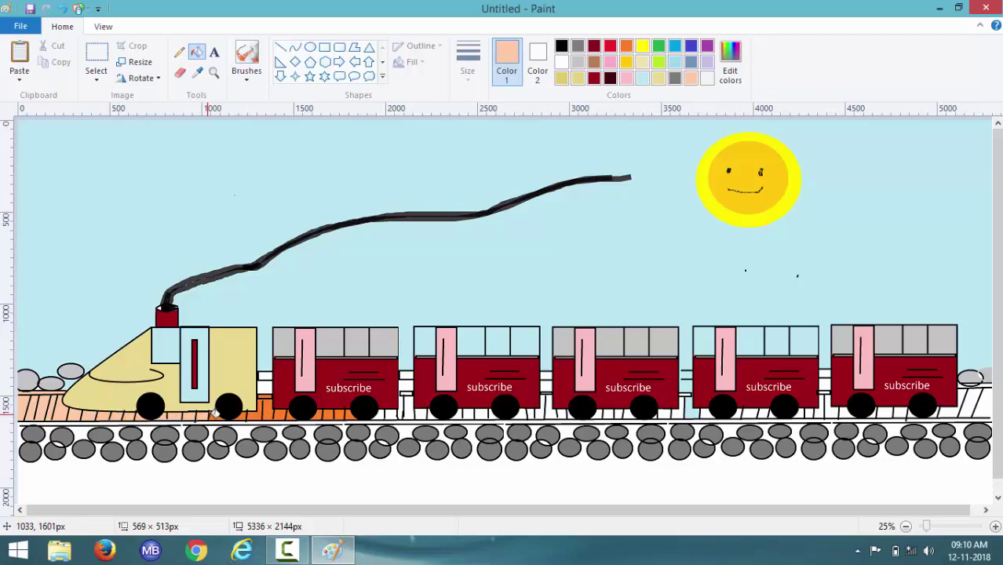
pyautogui.click(243, 414)
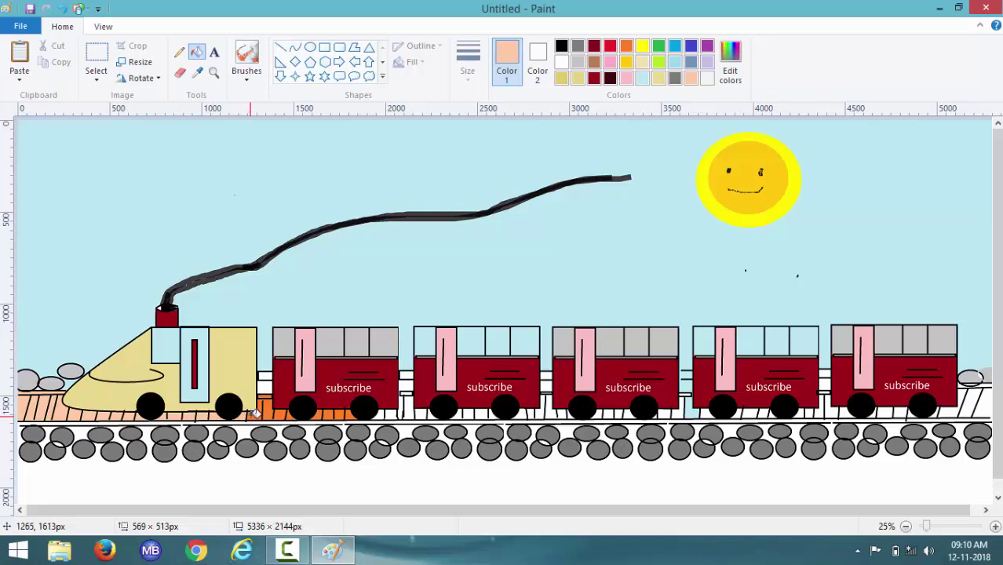
# Fill the sleeper gaps with light peach from the back of the locomotive to the rear of the third car.
pyautogui.click(252, 414)
pyautogui.click(286, 415)
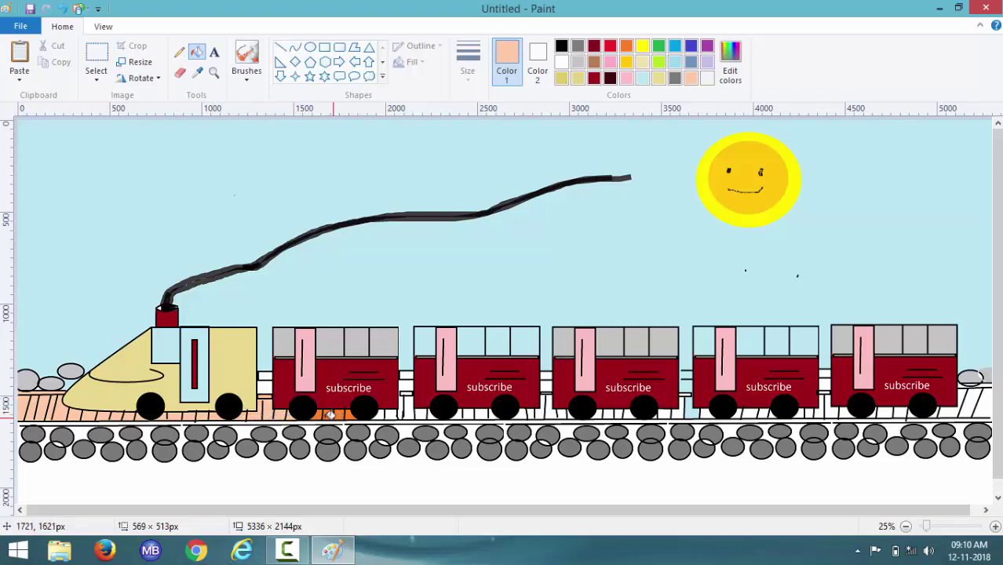
pyautogui.click(330, 414)
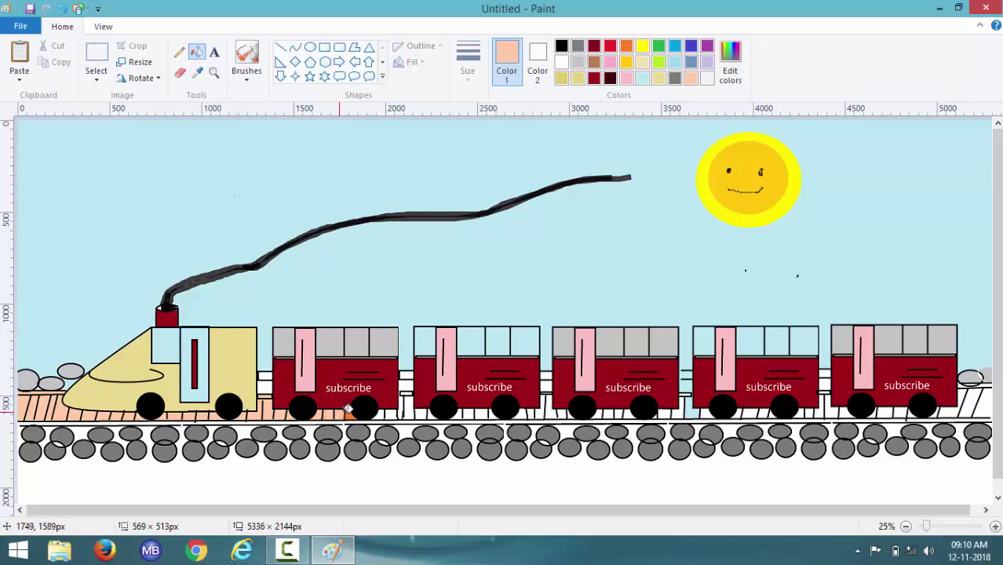
pyautogui.click(353, 411)
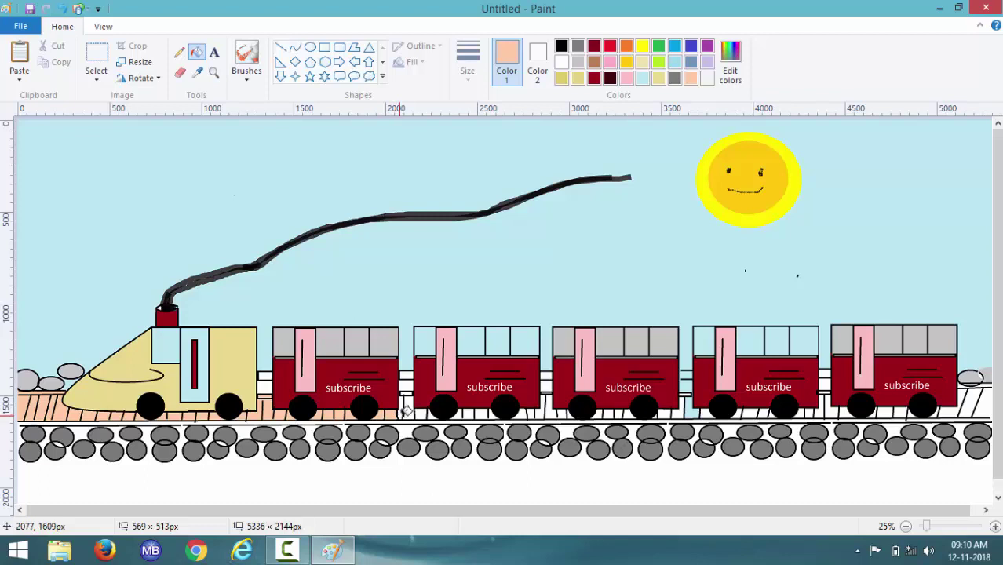
pyautogui.click(419, 410)
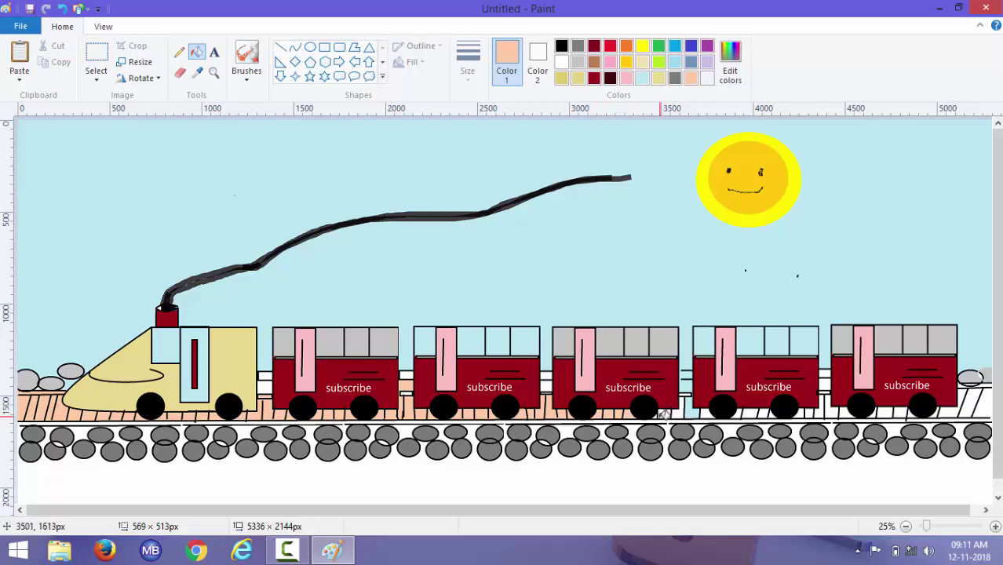
pyautogui.click(675, 412)
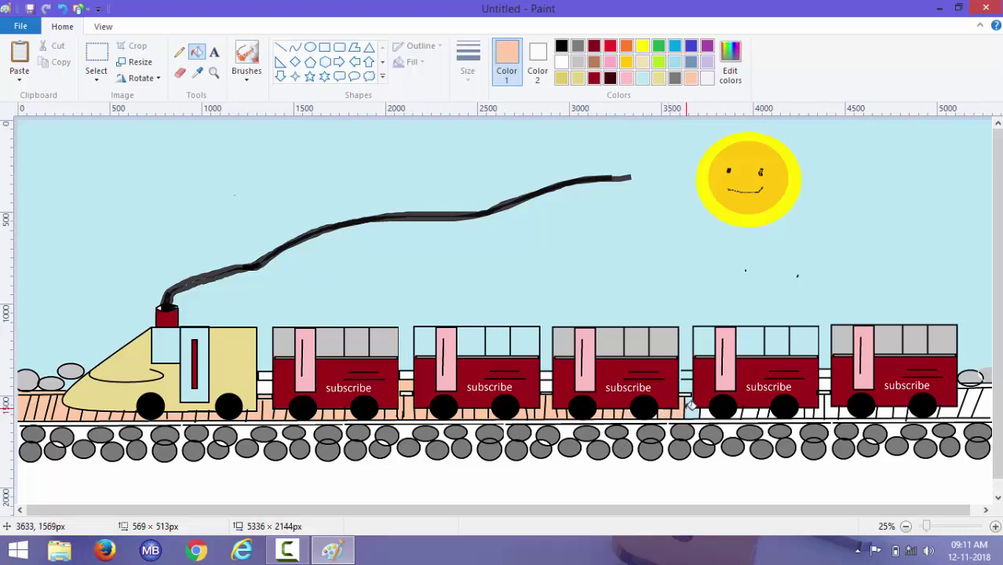
# Fill the sleeper gaps beneath the fourth and fifth cars with light peach, undoing any fill that spreads beyond them.
pyautogui.click(689, 405)
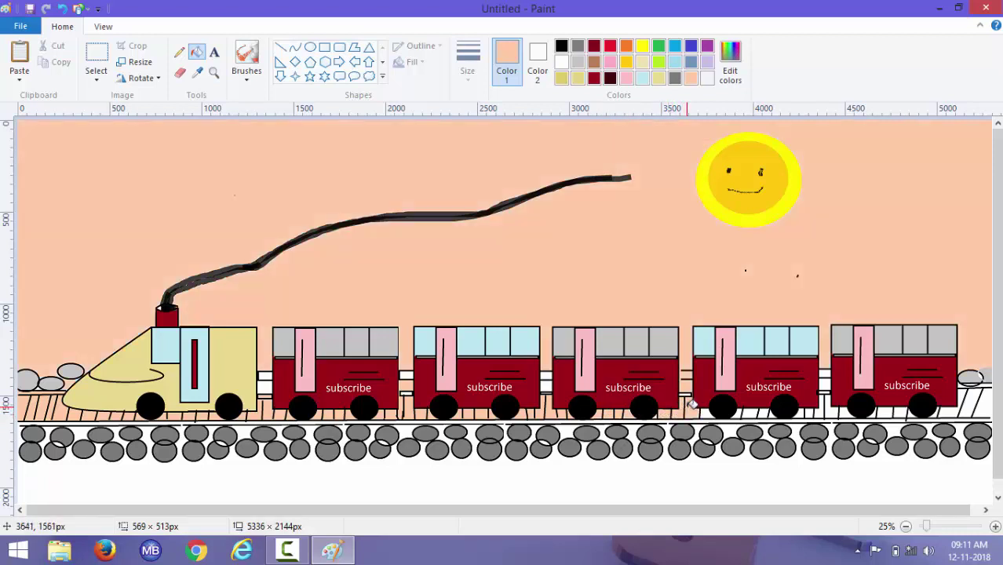
pyautogui.hotkey('ctrl', 'z')
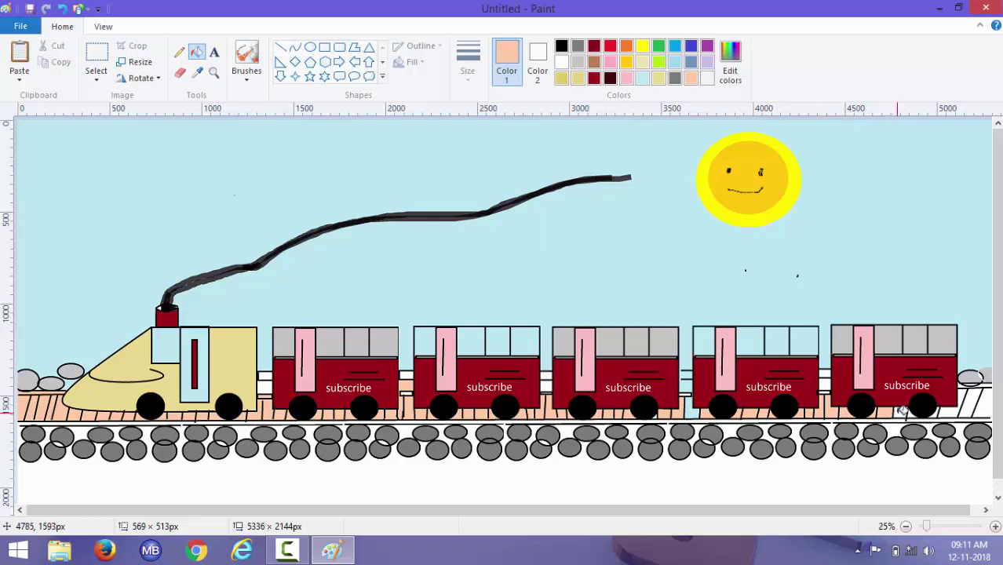
pyautogui.click(933, 411)
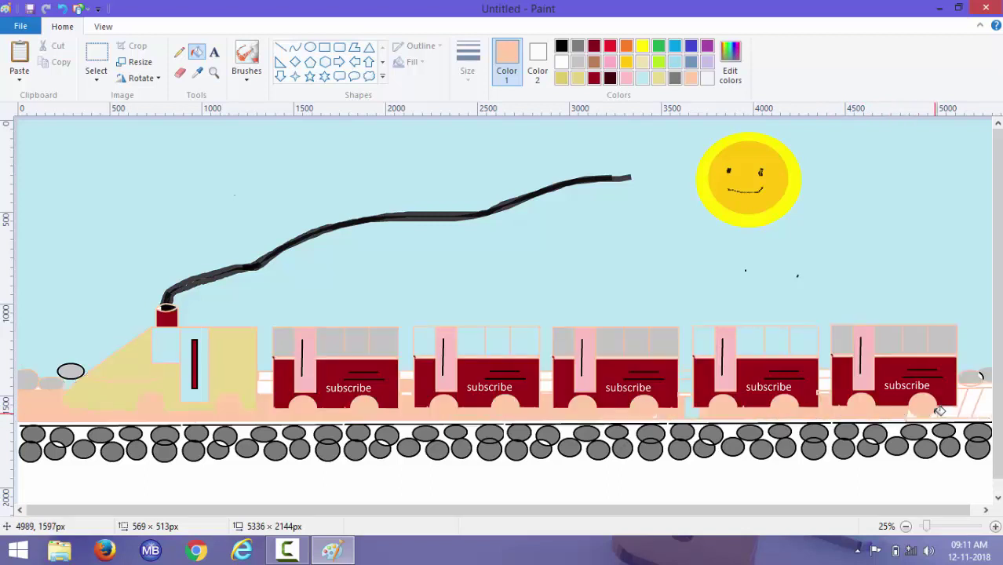
pyautogui.hotkey('ctrl', 'z')
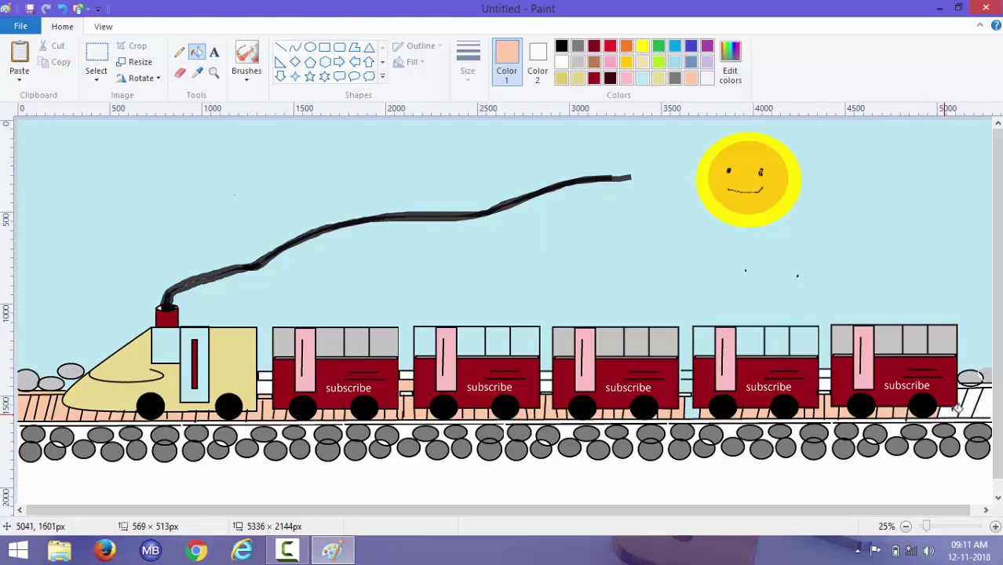
# Fill the sleeper gaps behind the fifth car with light peach and draw a curve about 21 × 25 px at the rail's right end.
pyautogui.click(966, 430)
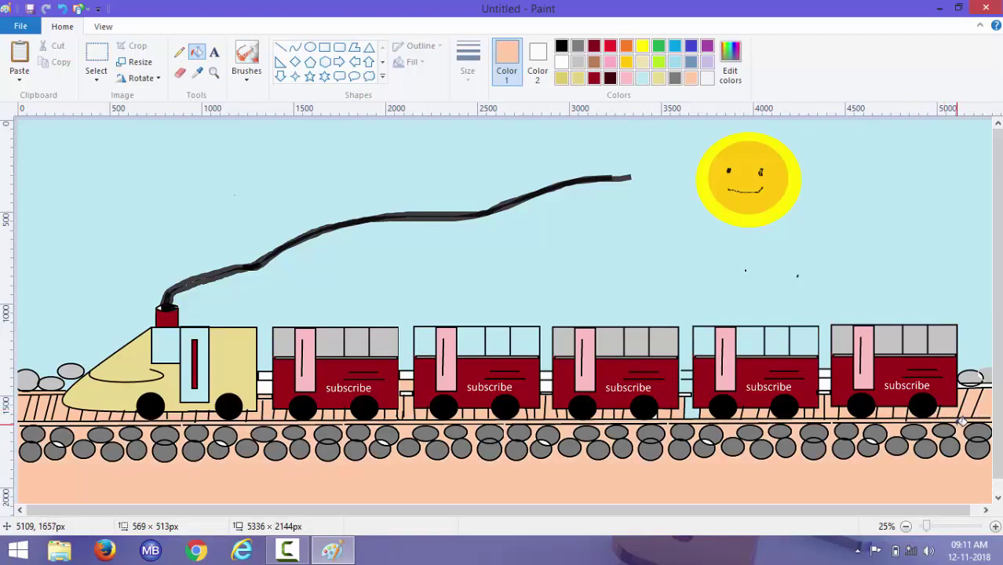
pyautogui.hotkey('ctrl', 'z')
pyautogui.hotkey('ctrl', 'y')
pyautogui.hotkey('ctrl', 'z')
pyautogui.click(295, 47)
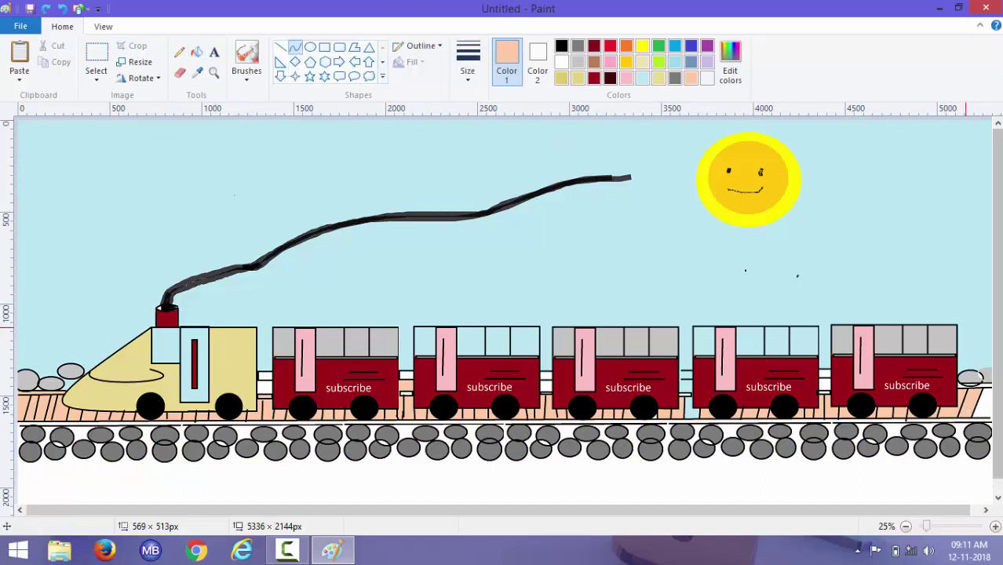
pyautogui.moveTo(989, 418); pyautogui.dragTo(993, 422)
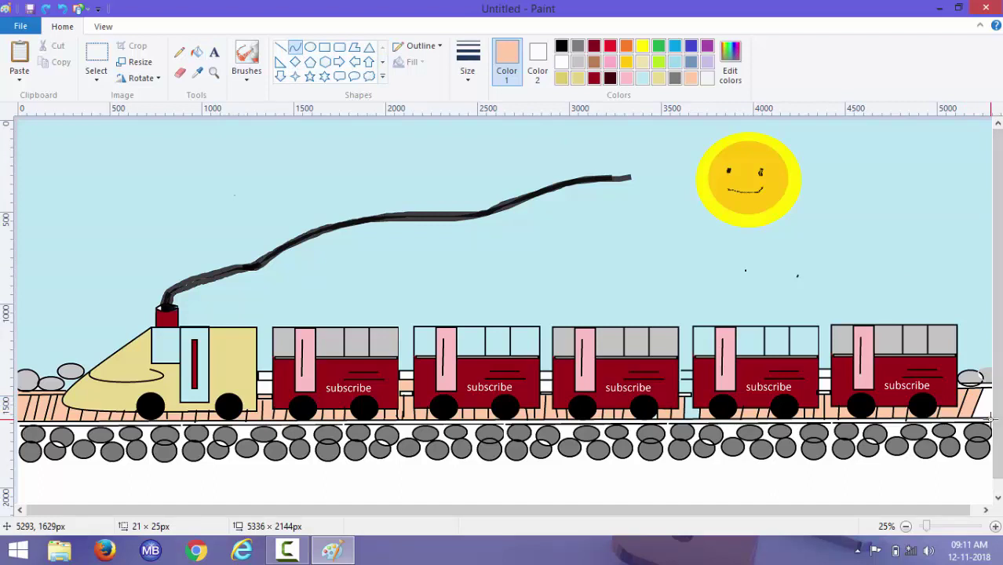
# Try filling the strip between the rails and the coupling between the second and third cars with light peach, undoing each attempt.
pyautogui.click(196, 52)
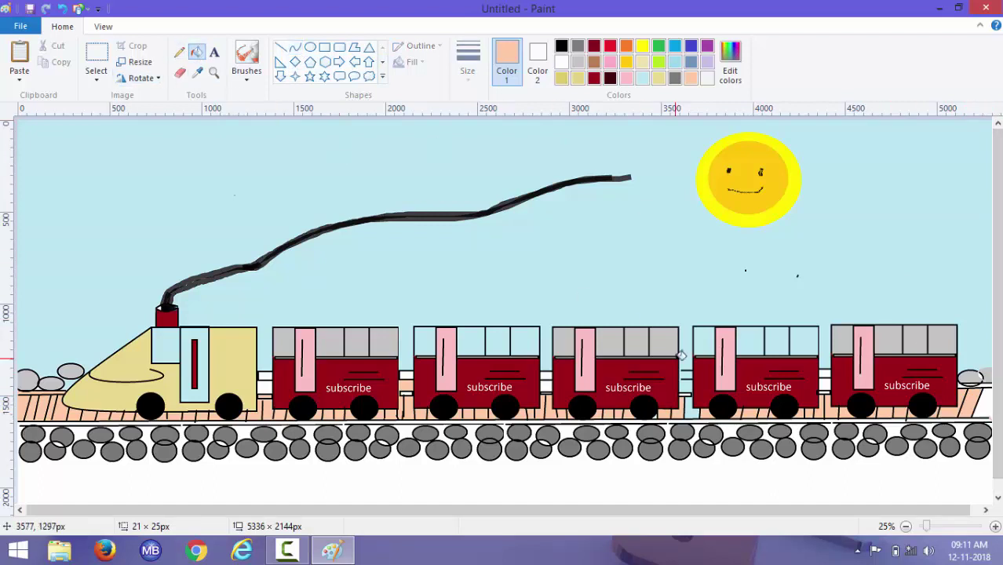
pyautogui.click(693, 419)
pyautogui.hotkey('ctrl', 'z')
pyautogui.hotkey('ctrl', 'y')
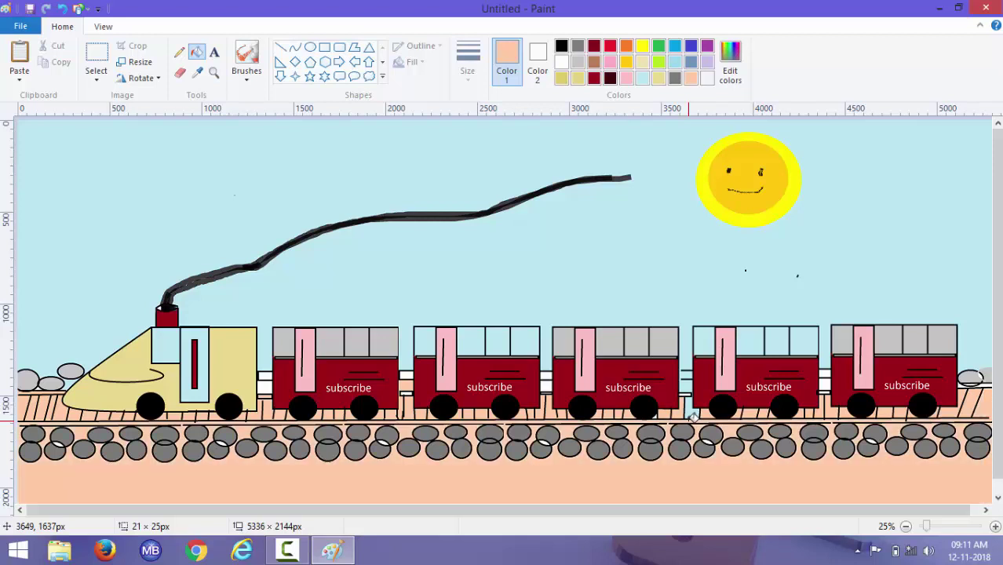
pyautogui.hotkey('ctrl', 'z')
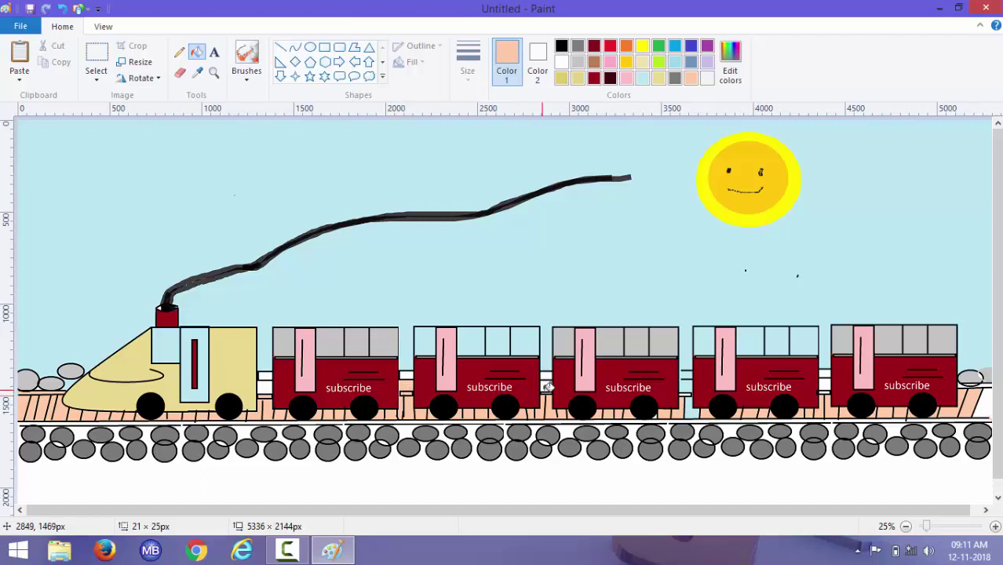
pyautogui.click(548, 384)
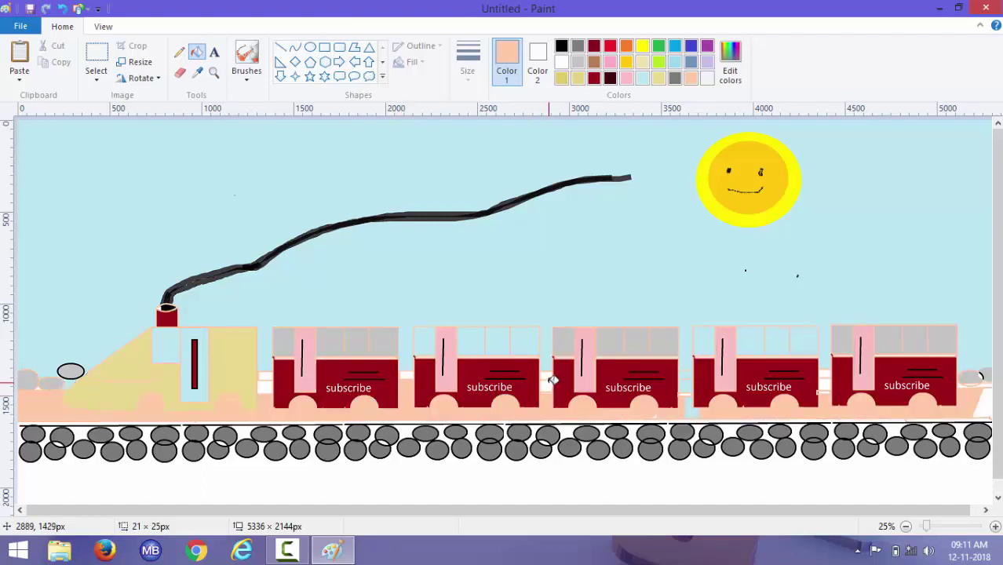
pyautogui.hotkey('ctrl', 'z')
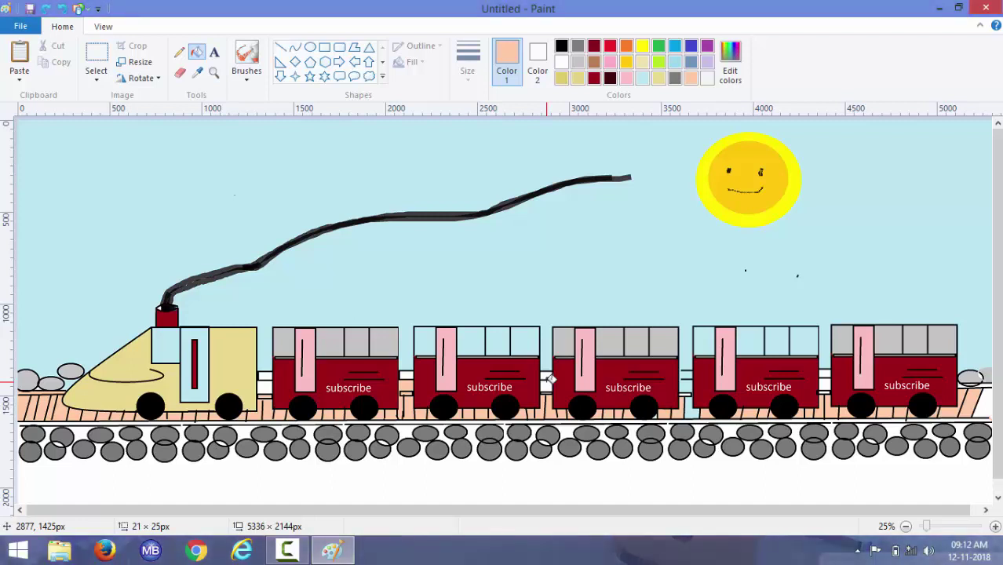
# Draw a short black curve about 13 × 1 px at the coupling behind the third car and switch to the Fill tool.
pyautogui.click(295, 47)
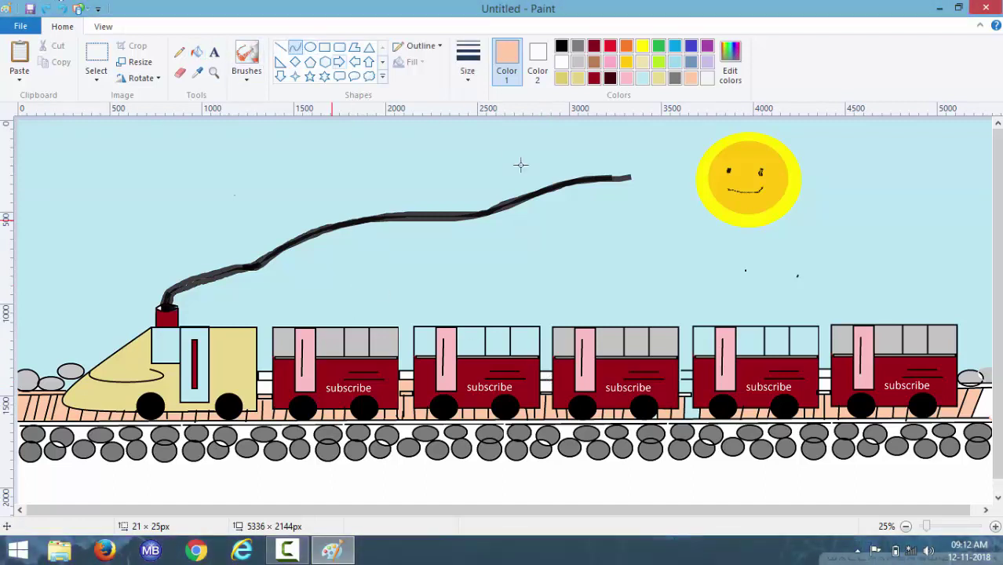
pyautogui.moveTo(682, 371); pyautogui.dragTo(679, 375)
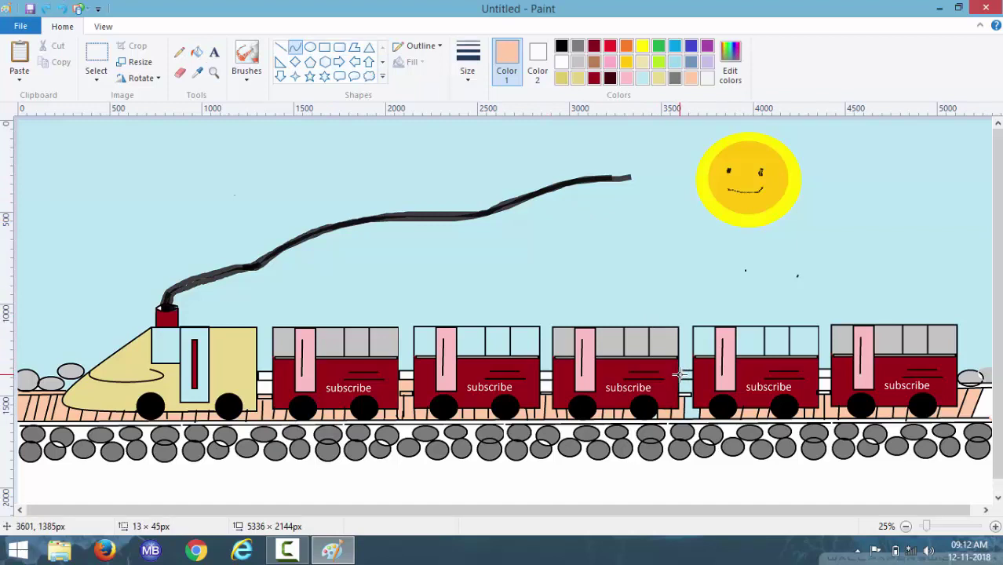
pyautogui.click(561, 45)
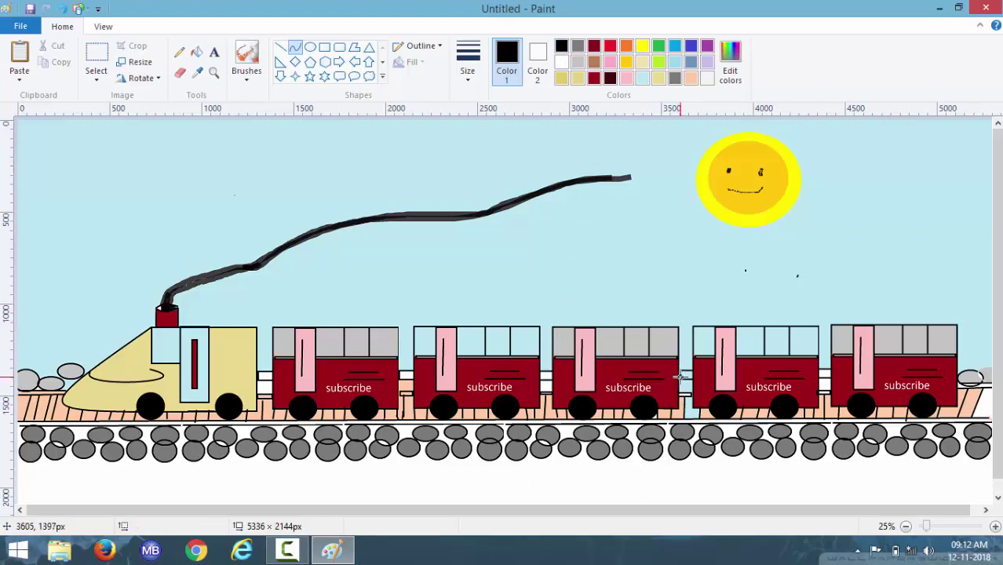
pyautogui.moveTo(683, 374); pyautogui.dragTo(684, 375)
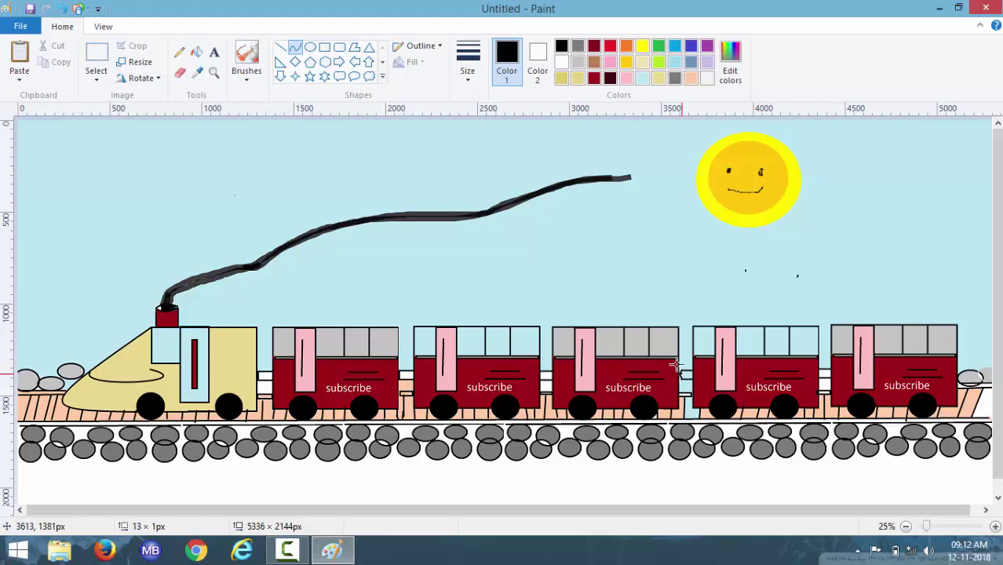
pyautogui.click(295, 49)
pyautogui.click(197, 52)
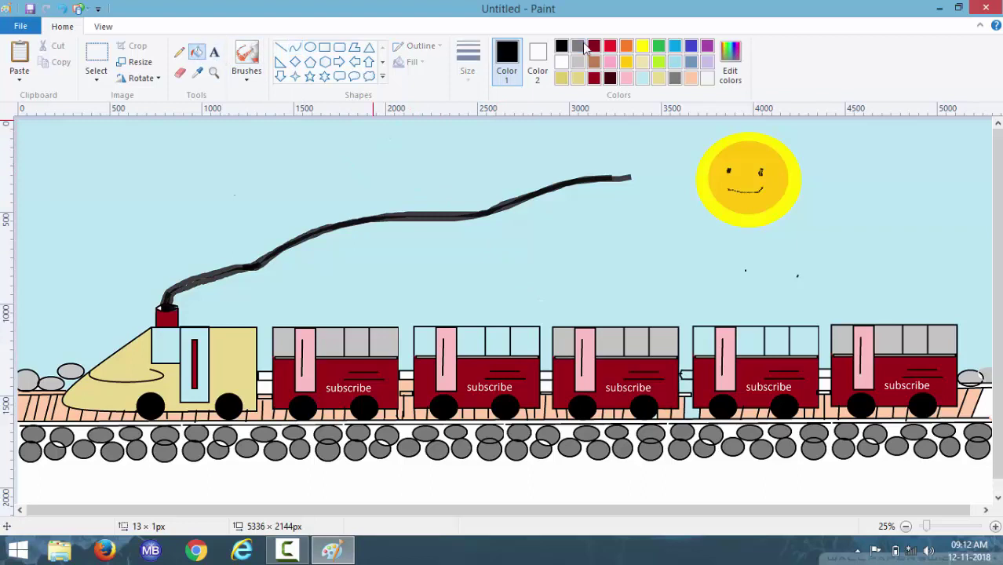
# Try filling the coupling between the third and fourth cars with white and undo the fill.
pyautogui.click(561, 64)
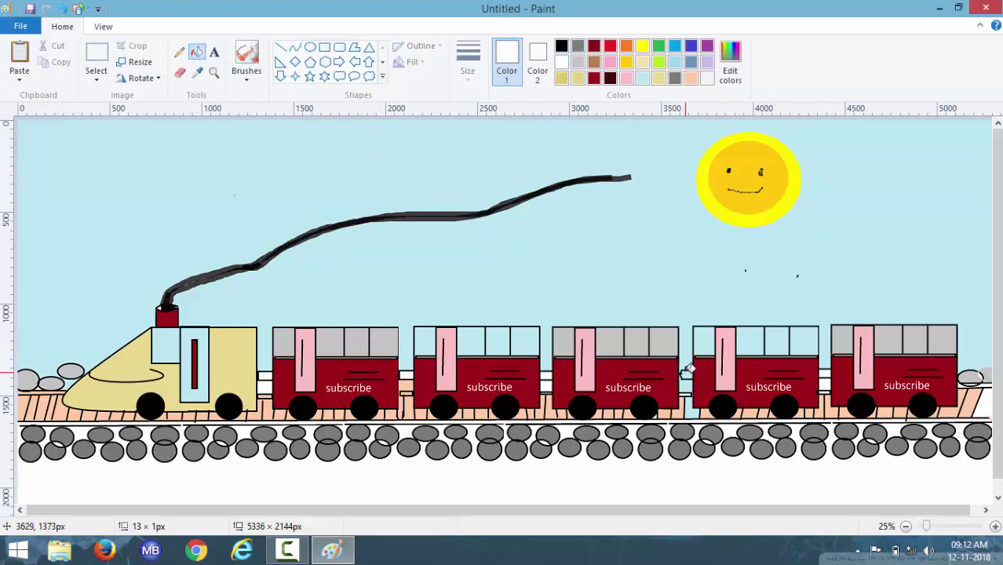
pyautogui.click(690, 370)
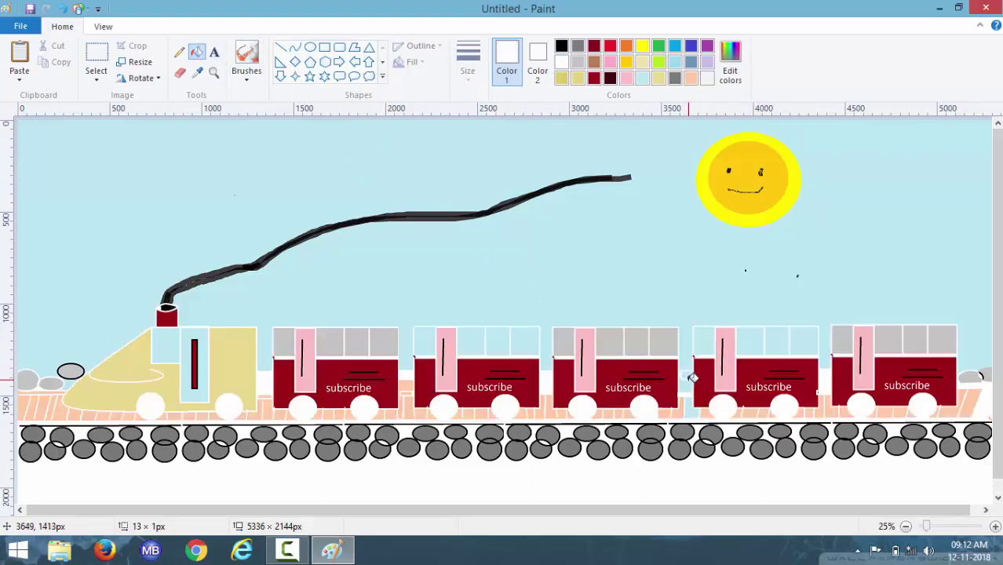
pyautogui.hotkey('ctrl', 'z')
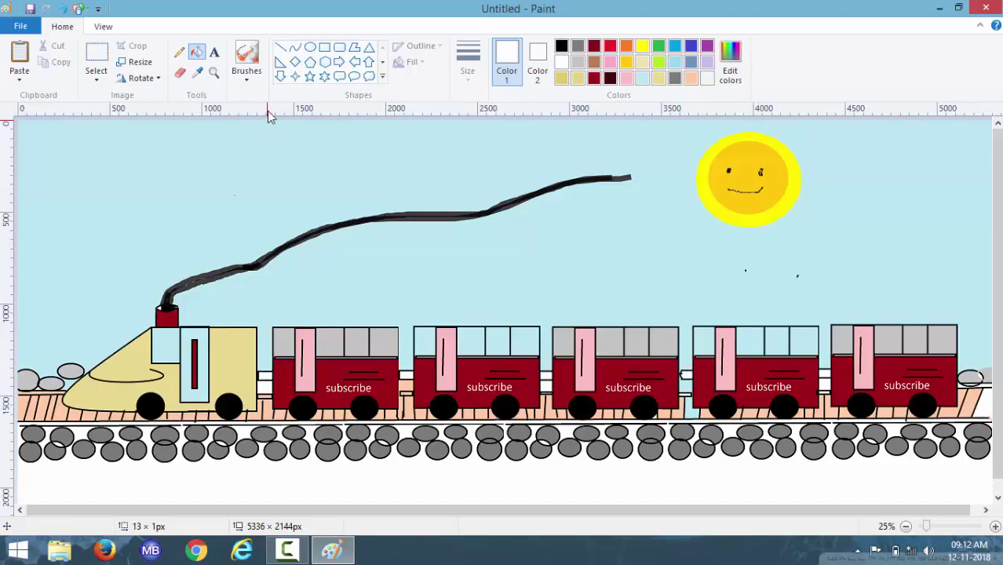
# Draw short black lines of about 21 × 5 px at the coupling behind the first car and 13 × 9 px behind the third car.
pyautogui.click(281, 47)
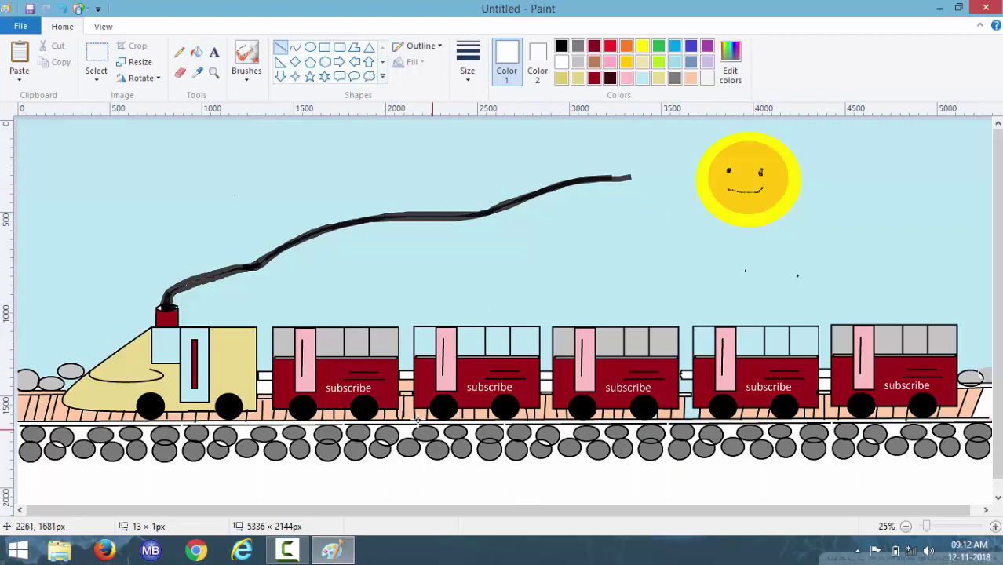
pyautogui.moveTo(398, 393); pyautogui.dragTo(404, 391)
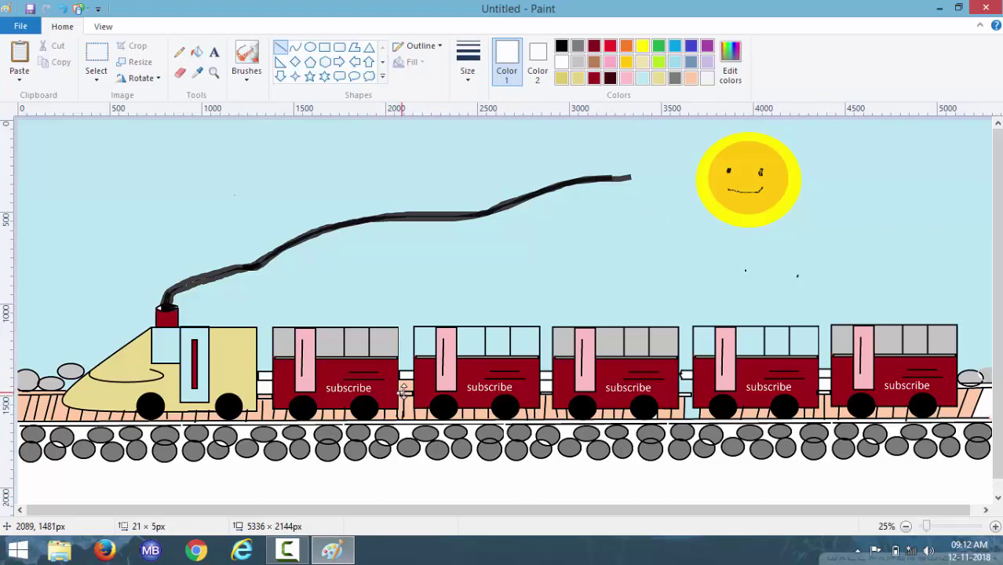
pyautogui.click(565, 47)
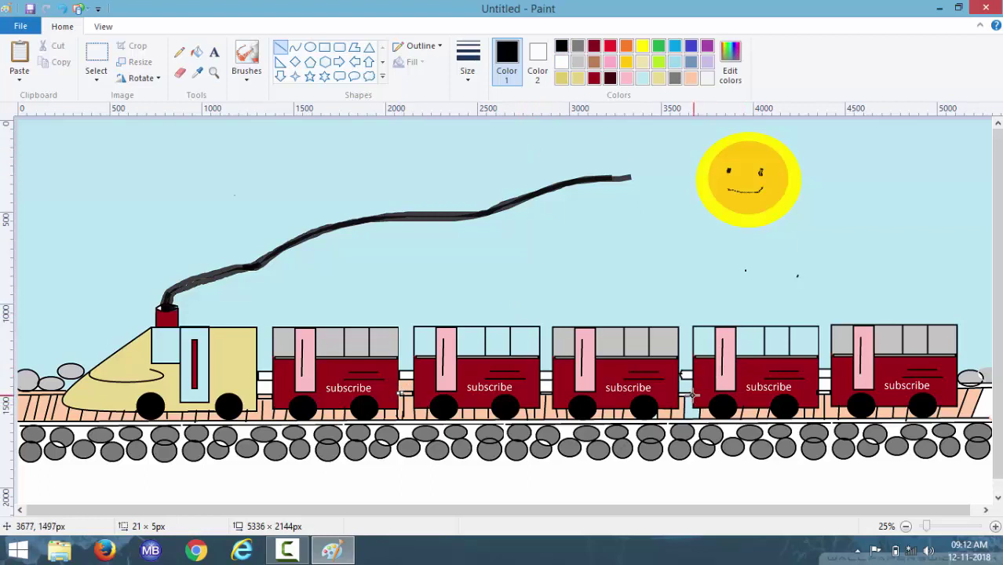
pyautogui.moveTo(690, 395); pyautogui.dragTo(693, 393)
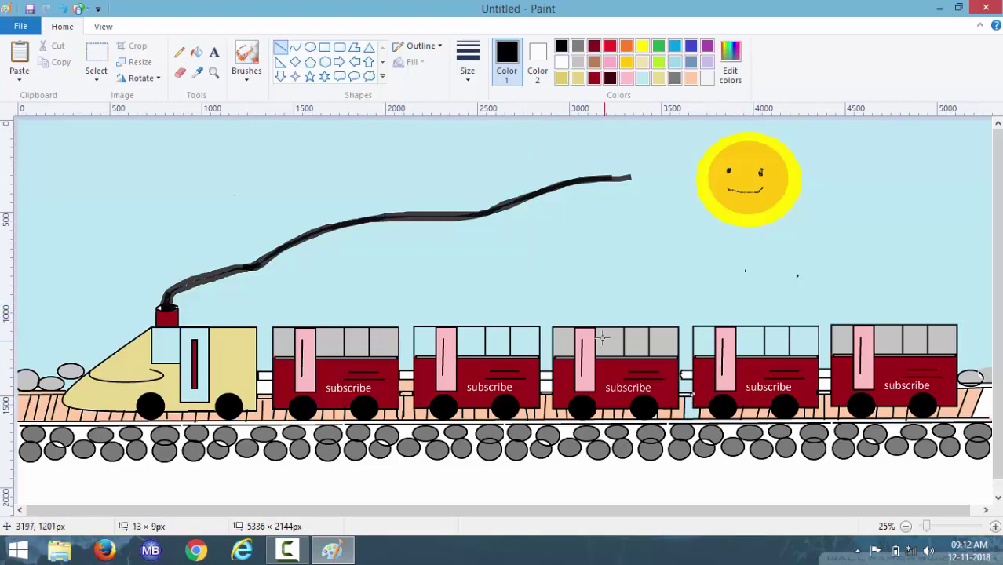
pyautogui.click(196, 52)
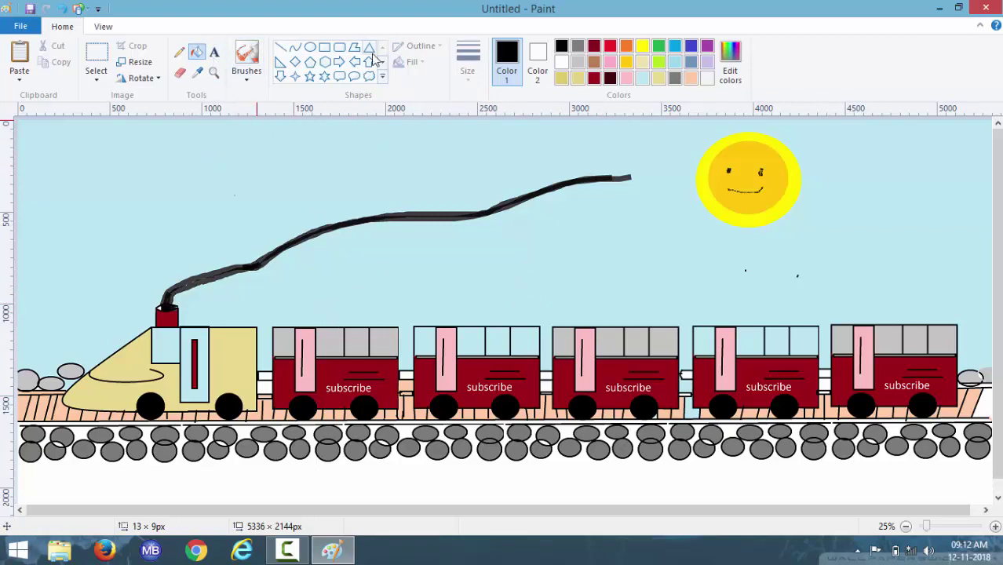
pyautogui.click(640, 76)
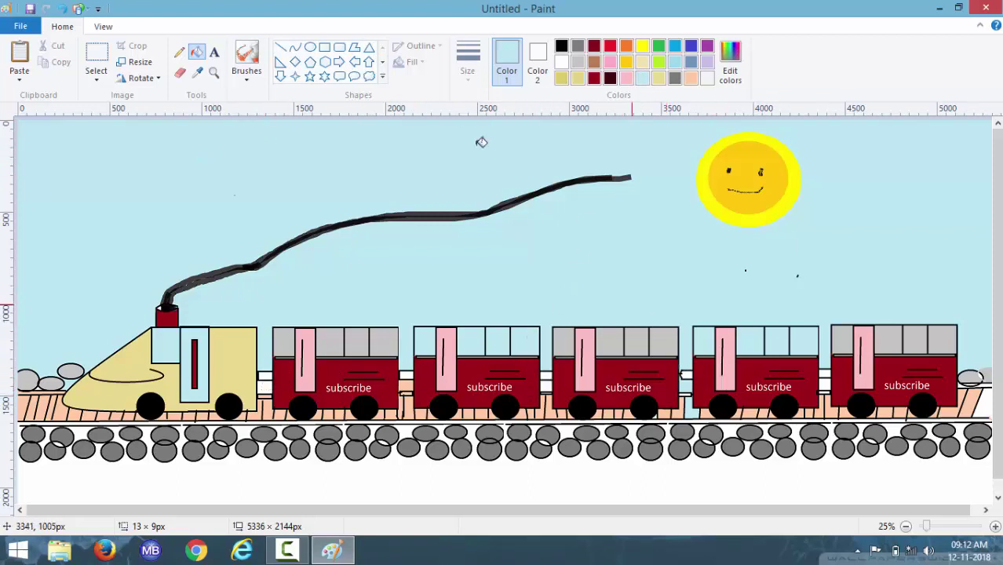
pyautogui.click(561, 63)
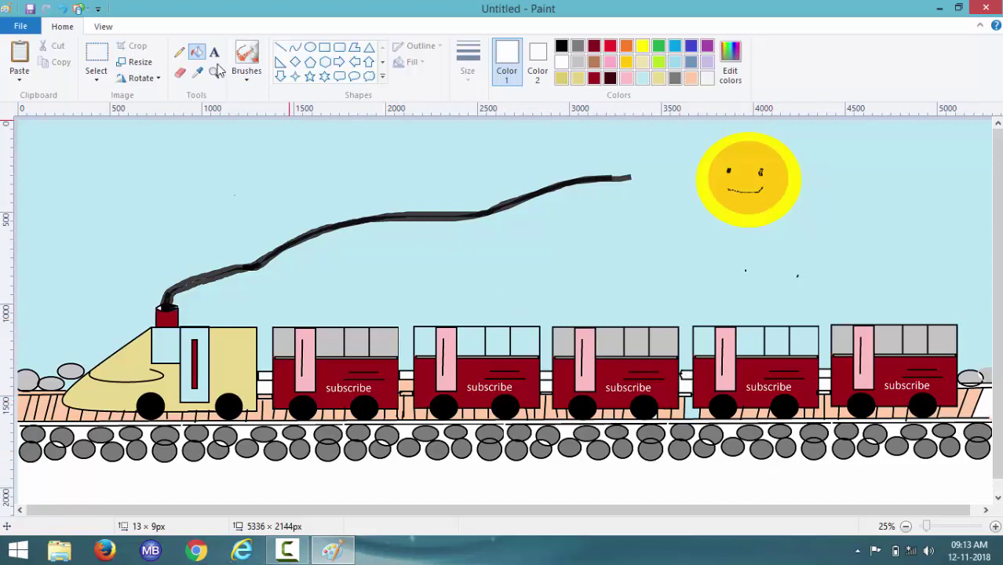
pyautogui.click(179, 52)
pyautogui.click(562, 45)
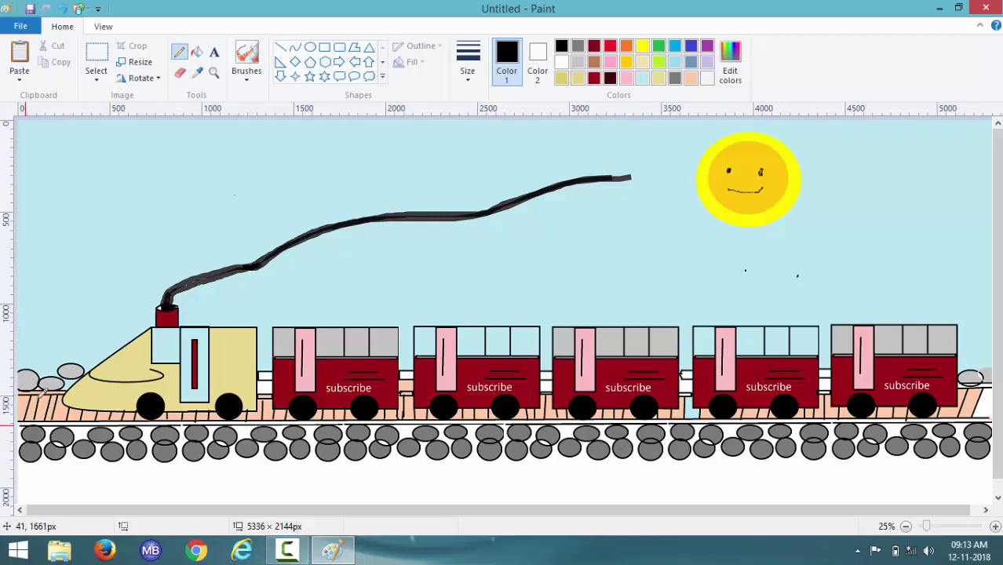
# Try filling the ground around the stones below the track with light peach and undo the fill.
pyautogui.click(196, 52)
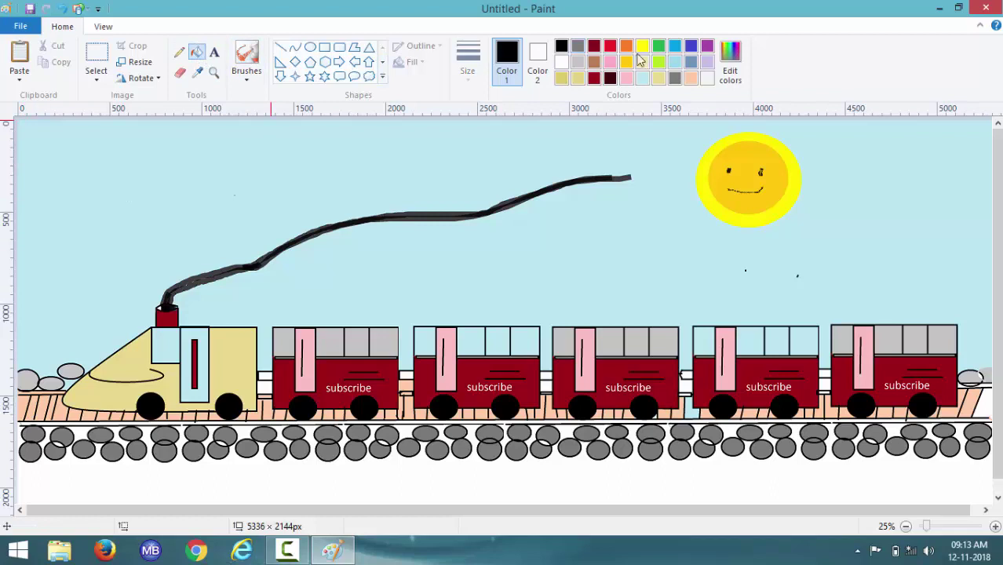
pyautogui.click(689, 79)
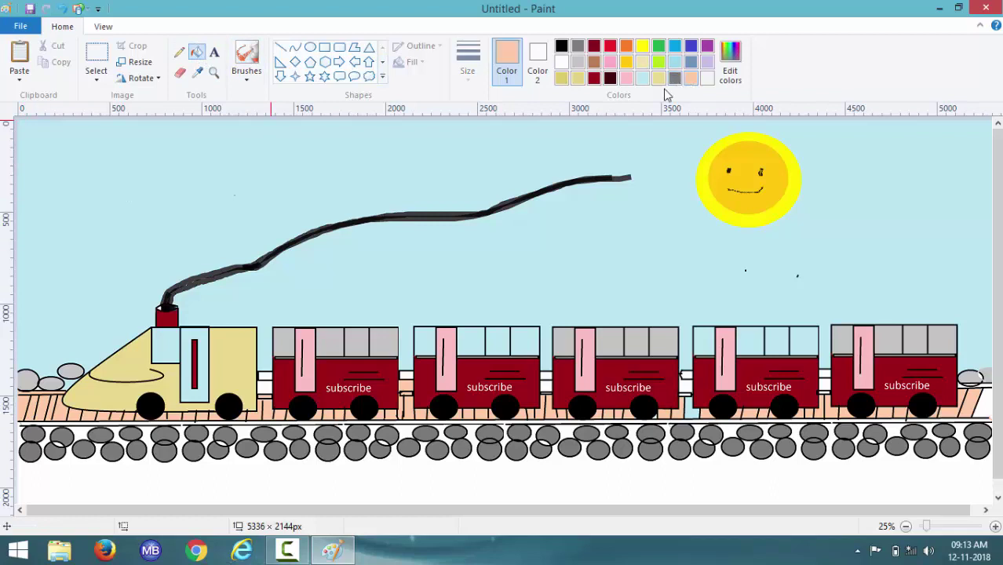
pyautogui.click(166, 428)
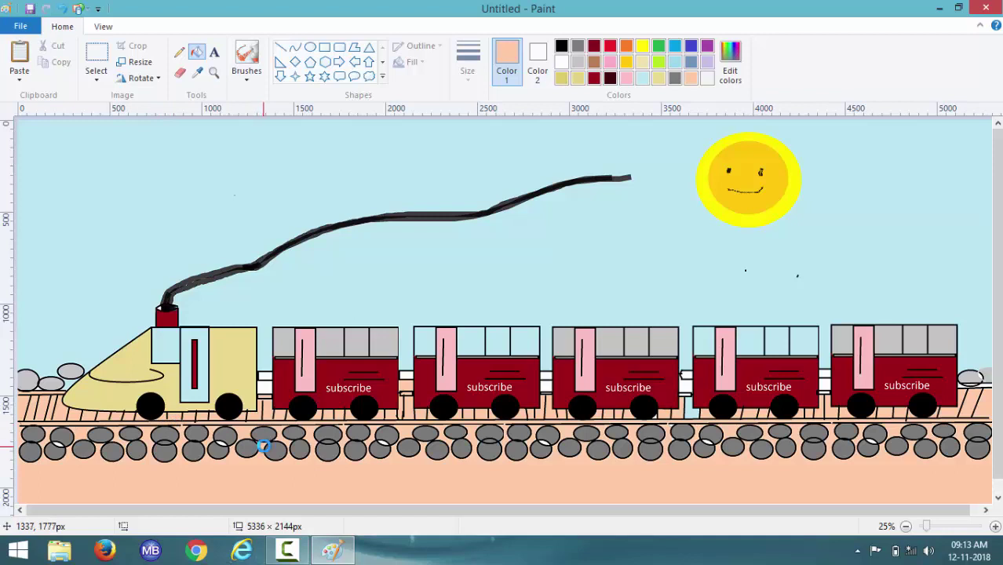
pyautogui.hotkey('ctrl', 'z')
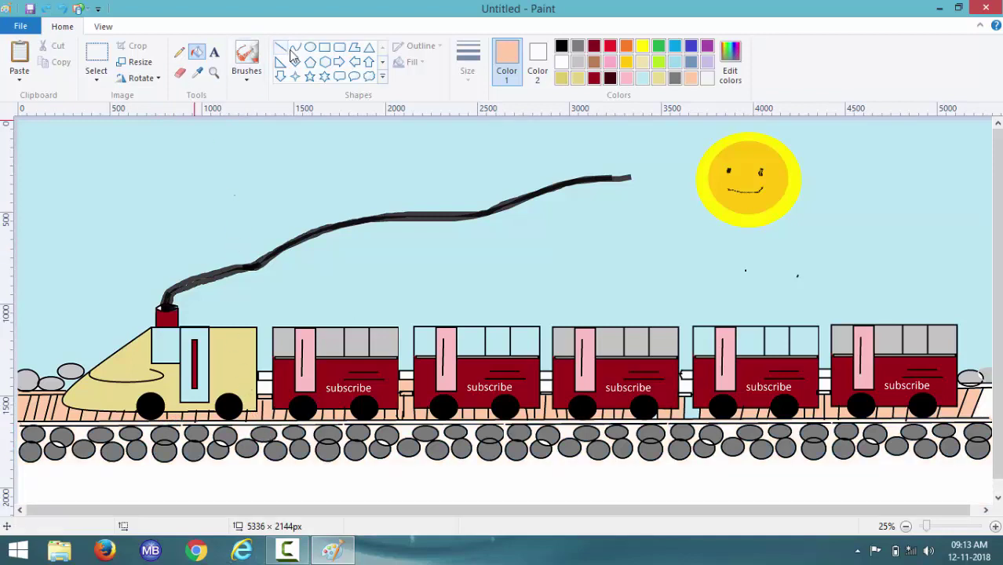
# Try a thin rectangle about 5357 × 17 px along the lower rail in light peach, switching the colour to black.
pyautogui.click(325, 47)
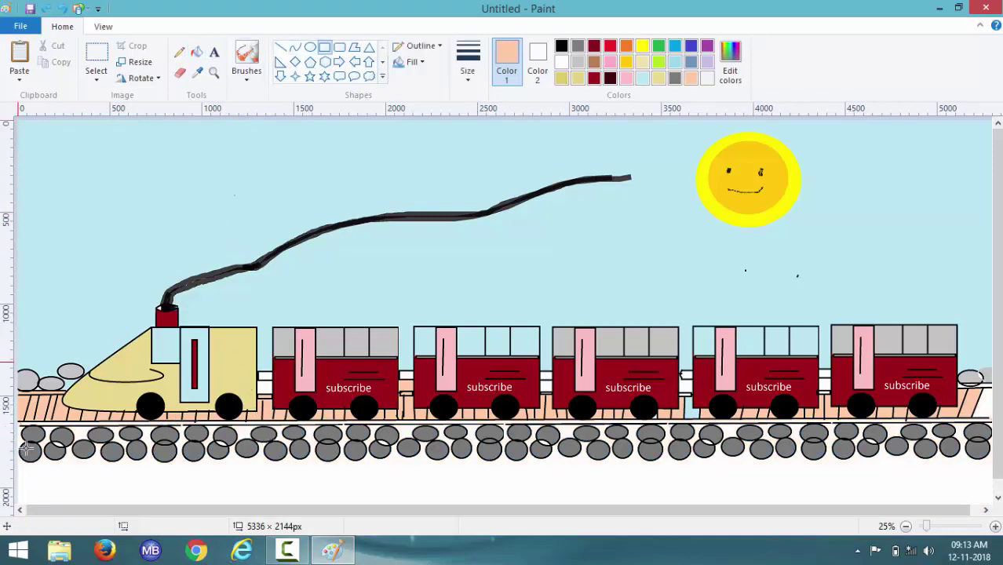
pyautogui.moveTo(19, 422); pyautogui.dragTo(1001, 424)
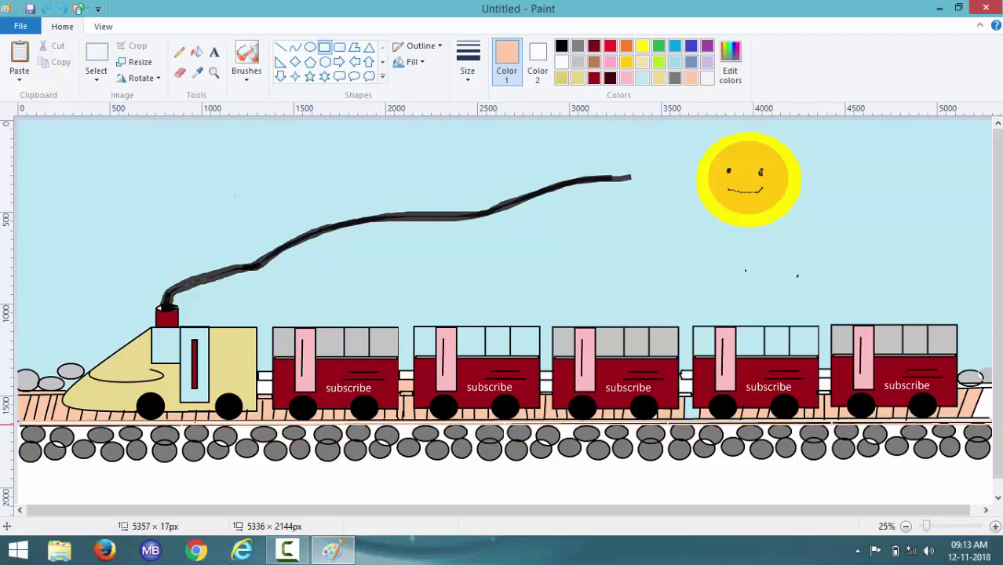
pyautogui.click(562, 48)
pyautogui.click(583, 497)
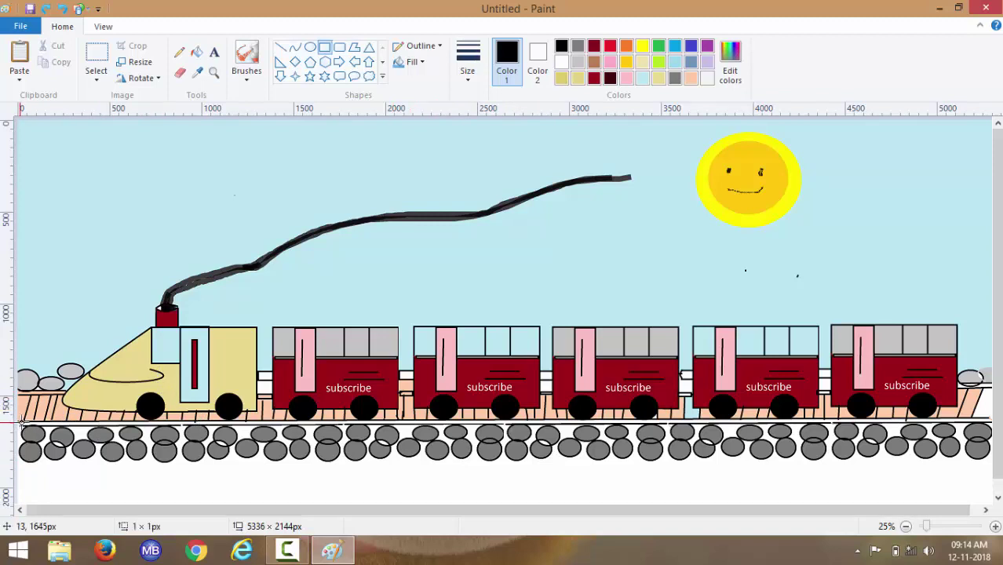
# Draw a black rectangle about 5353 px wide along the lower rail and reduce its height to about 9 px.
pyautogui.moveTo(20, 424); pyautogui.dragTo(999, 425)
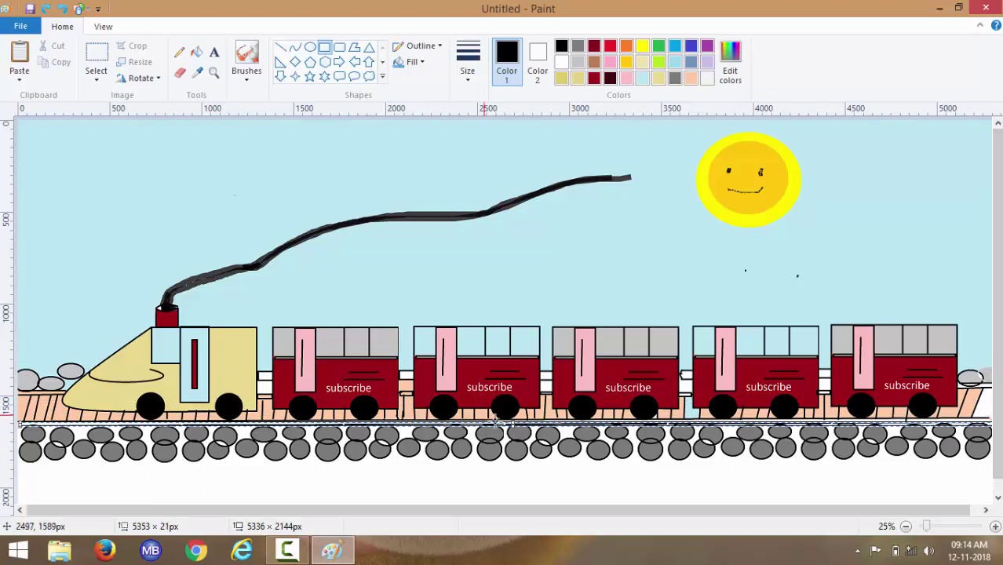
pyautogui.moveTo(514, 416); pyautogui.dragTo(518, 424)
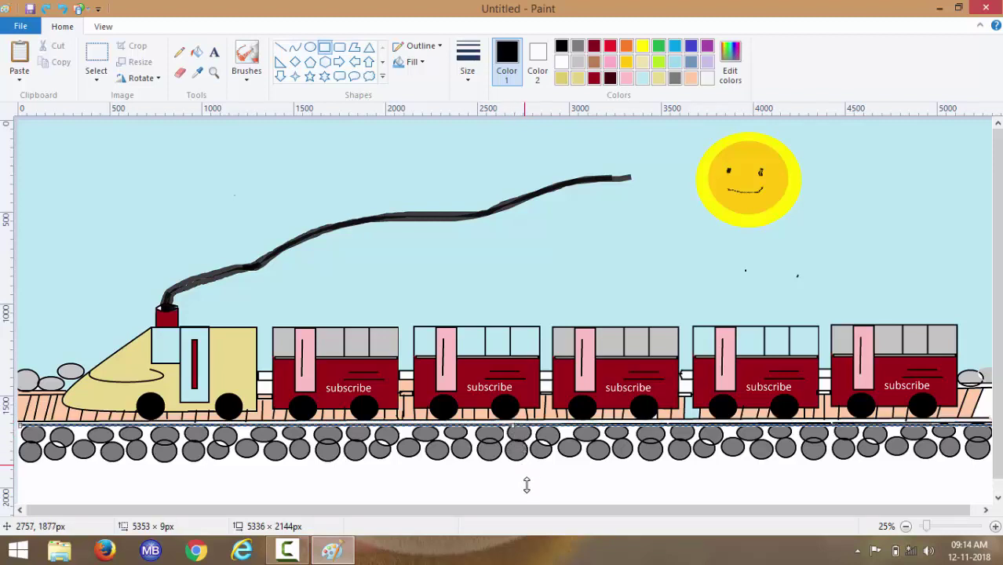
pyautogui.click(525, 265)
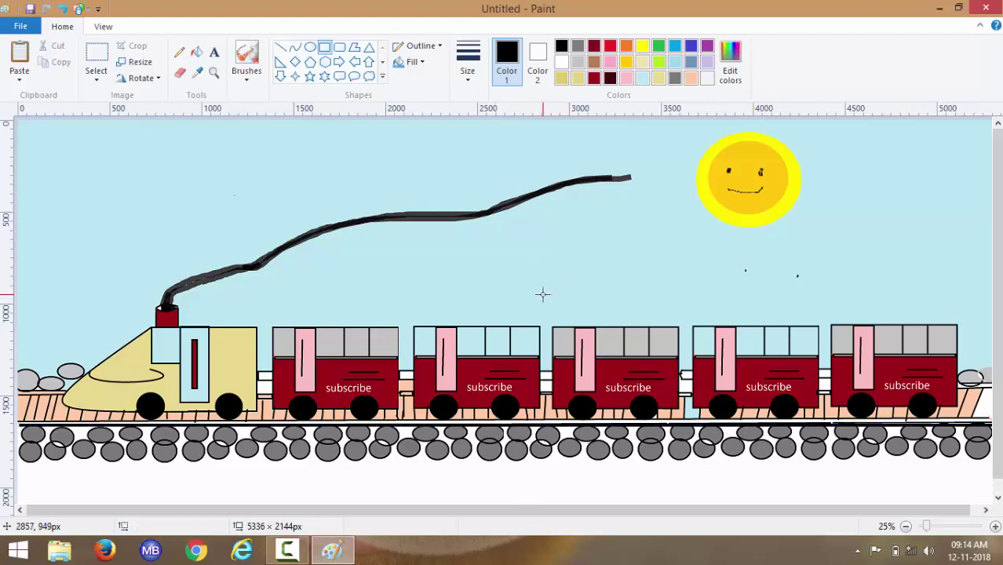
# Try filling the gap between the lower rail's lines with black, and undo both the fill and the rectangle.
pyautogui.click(197, 51)
pyautogui.click(170, 420)
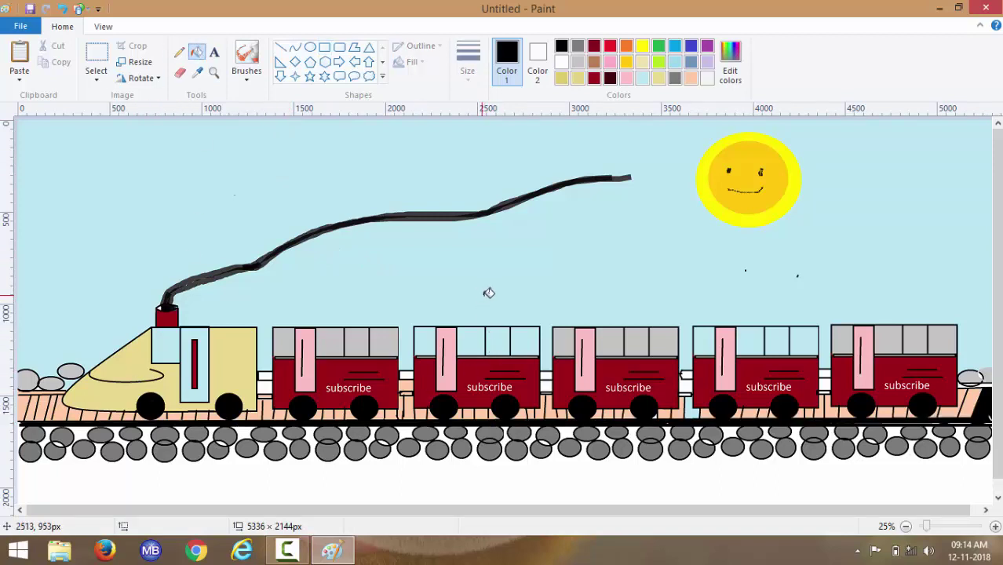
pyautogui.hotkey('ctrl', 'z')
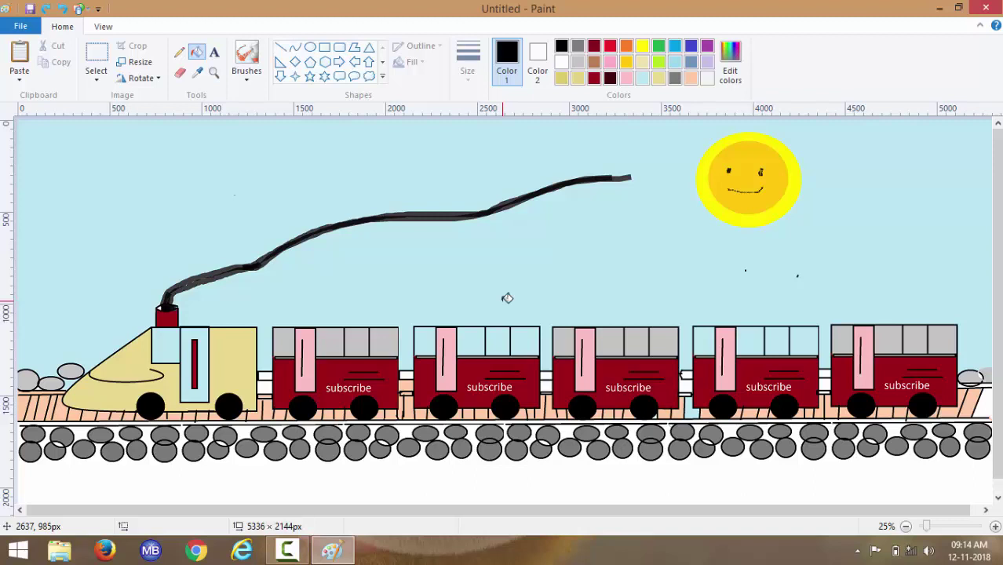
# Fill the ground around and below the stones under the track with green.
pyautogui.click(659, 46)
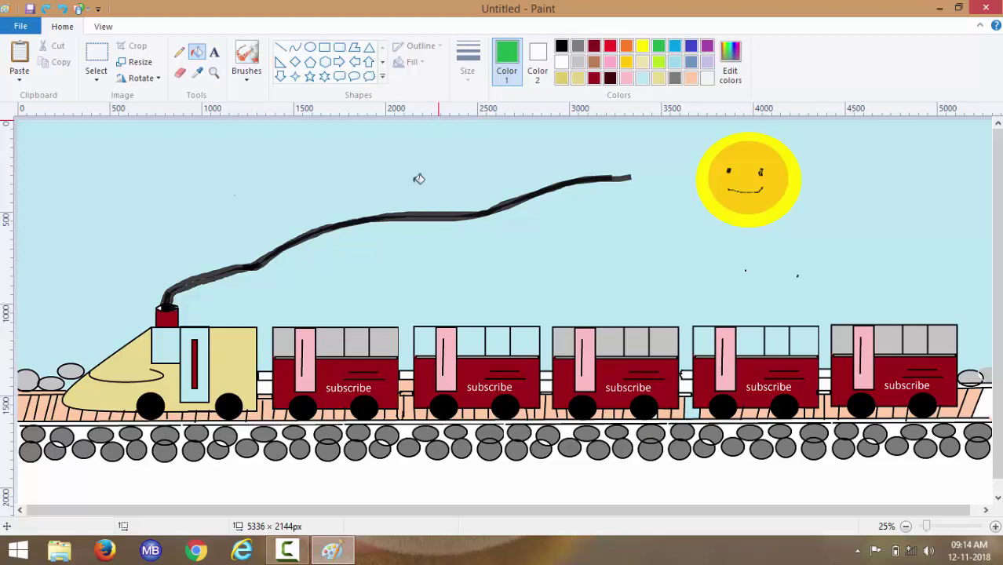
pyautogui.click(267, 469)
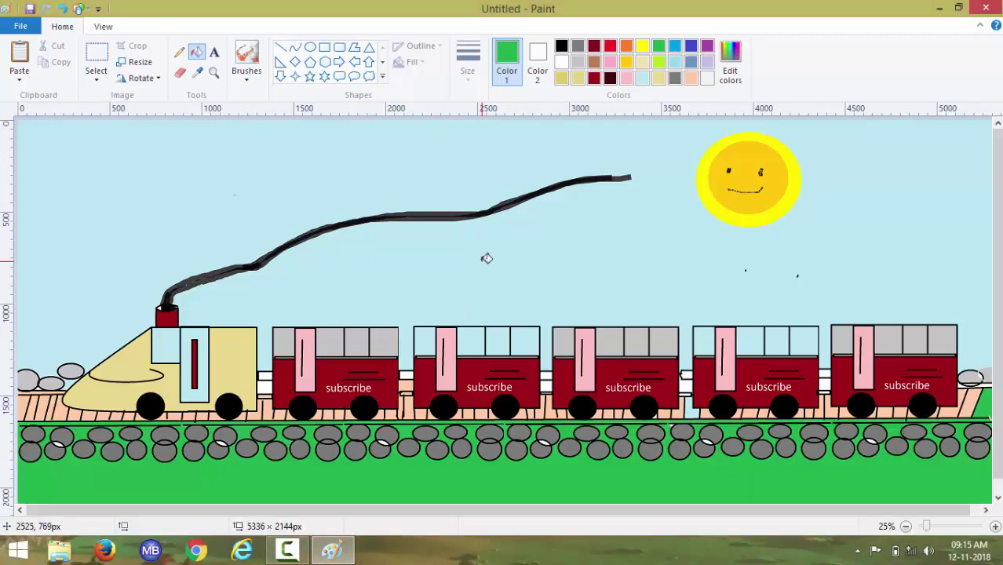